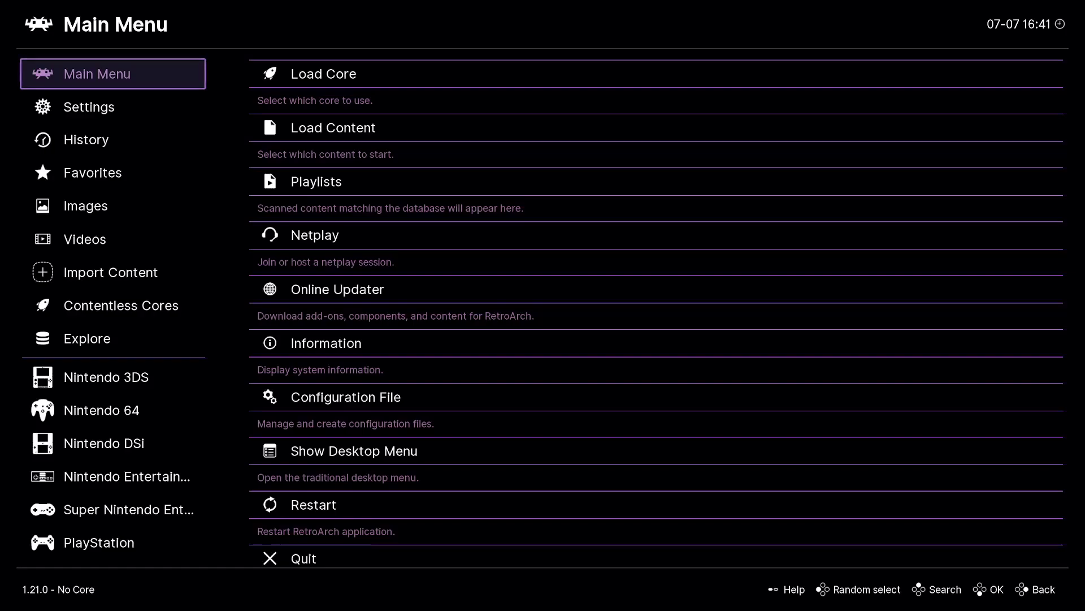
# - Open the Nintendo 3DS playlist and select its Super Mario 3D Land entry
pyautogui.press('Down')
pyautogui.press('Down')
pyautogui.press('Down')
pyautogui.press('Down')
pyautogui.press('Down')
pyautogui.press('Down')
pyautogui.press('Down')
pyautogui.press('Down')
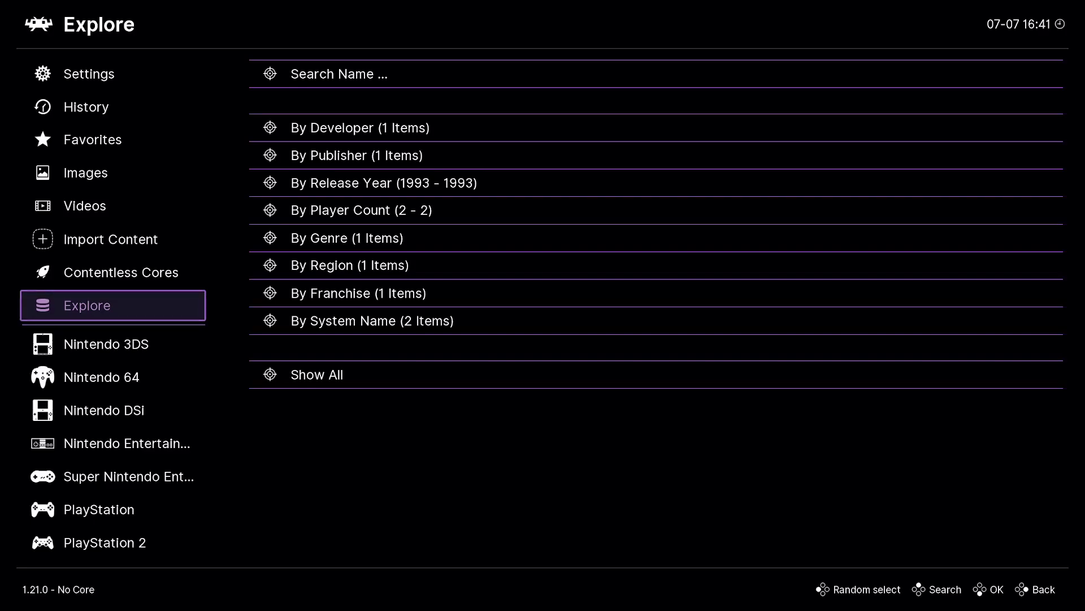
pyautogui.press('Down')
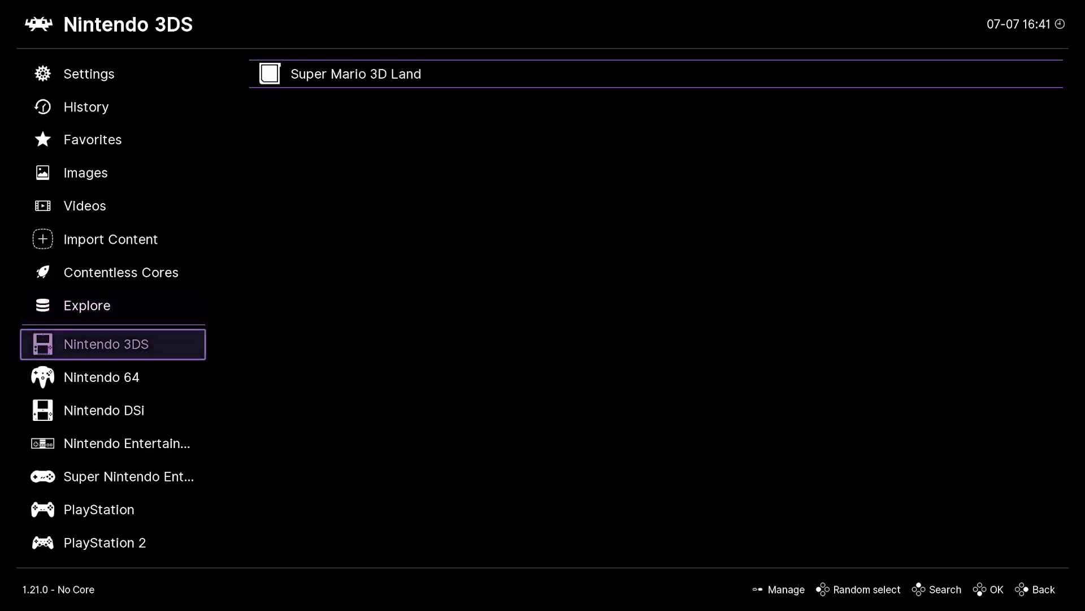
pyautogui.press('Right')
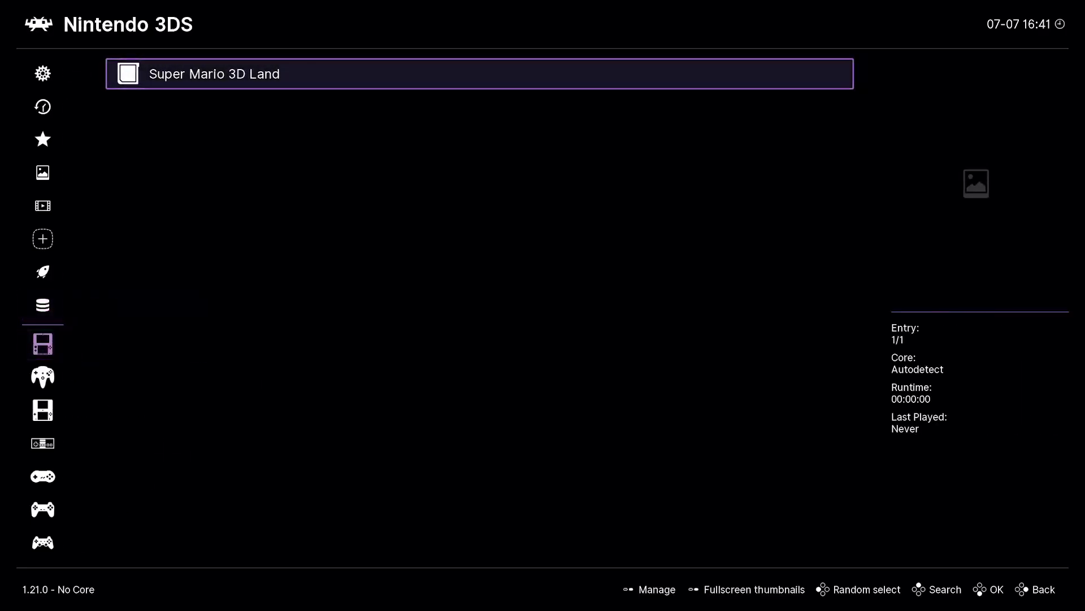
pyautogui.press('Left')
pyautogui.press('Right')
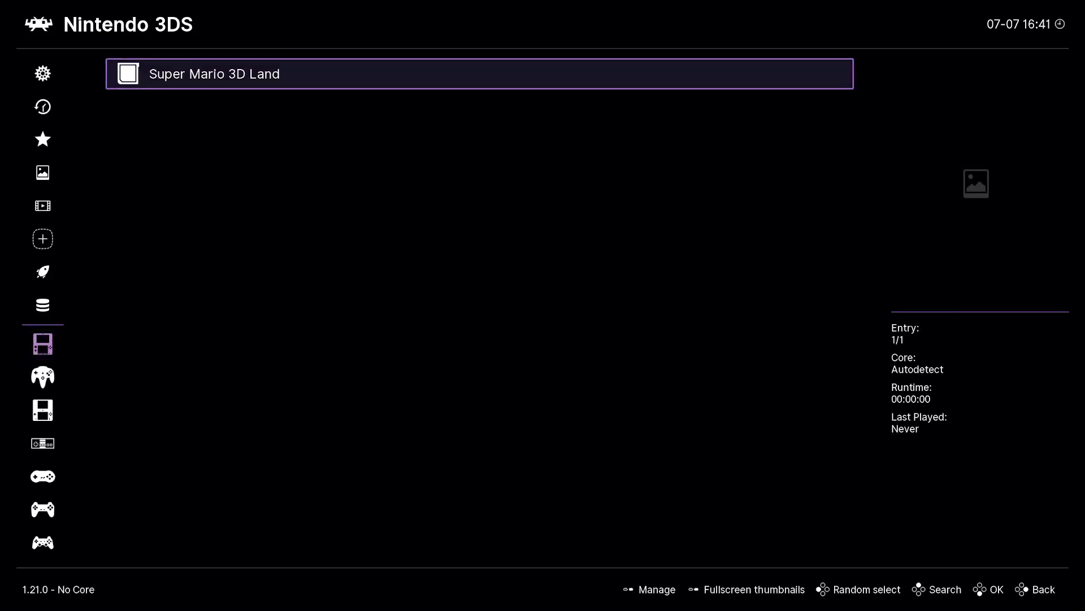
pyautogui.press('Left')
pyautogui.press('Right')
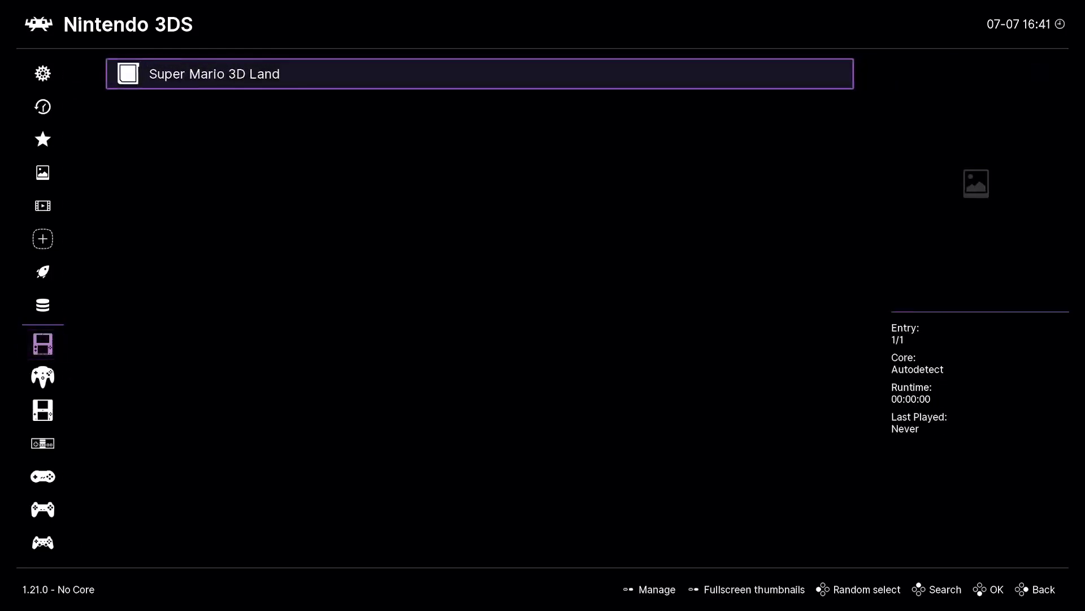
# - Download the thumbnails for Super Mario 3D Land and return to the Nintendo 3DS playlist
pyautogui.press('Return')
pyautogui.press('Down')
pyautogui.press('Down')
pyautogui.press('Down')
pyautogui.press('Down')
pyautogui.press('Down')
pyautogui.press('Down')
pyautogui.press('Return')
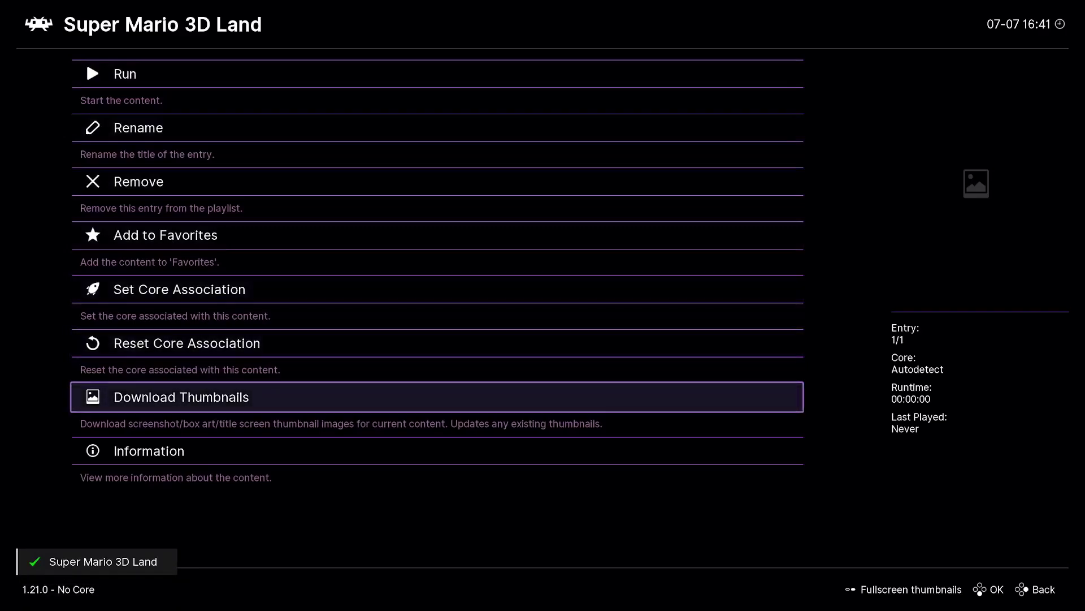
pyautogui.press('BackSpace')
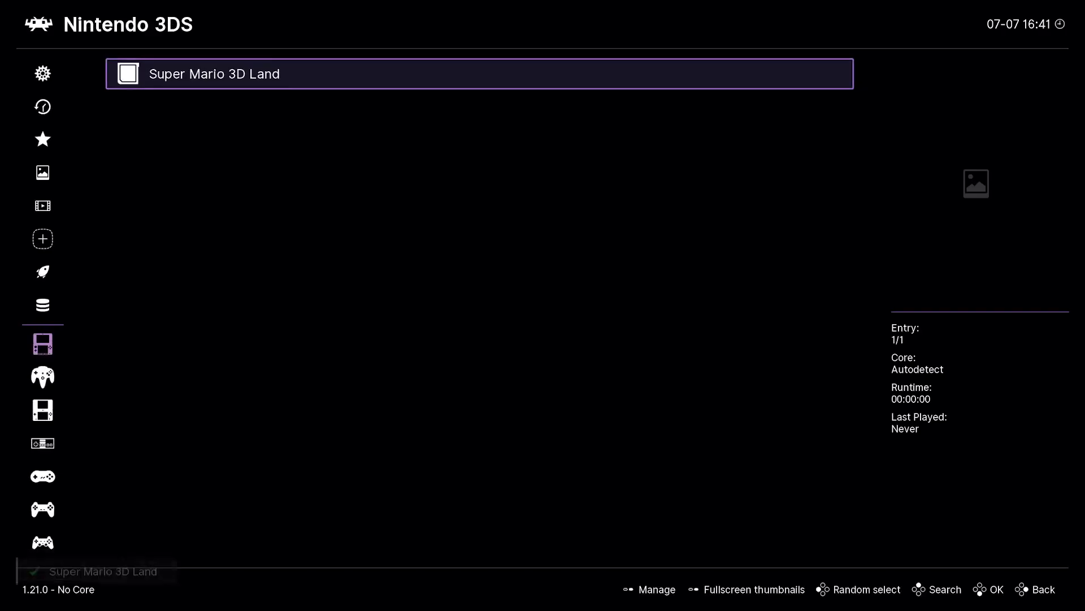
# - Look through the game entries and box art in the Nintendo 64, Nintendo DSi and Nintendo Entertainment System playlists
pyautogui.press('Left')
pyautogui.press('Down')
pyautogui.press('Right')
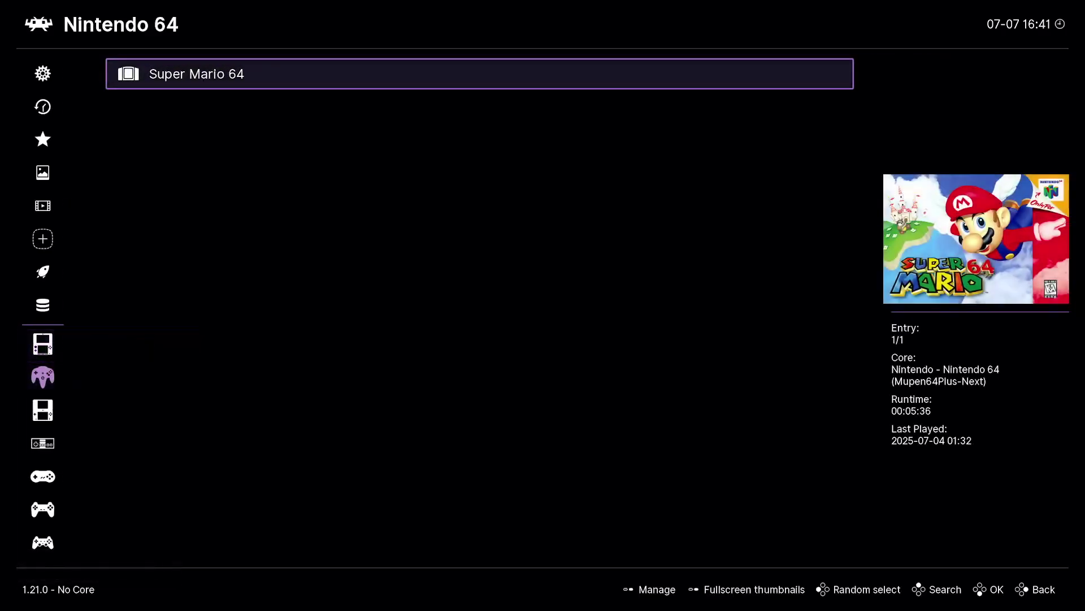
pyautogui.press('Left')
pyautogui.press('Right')
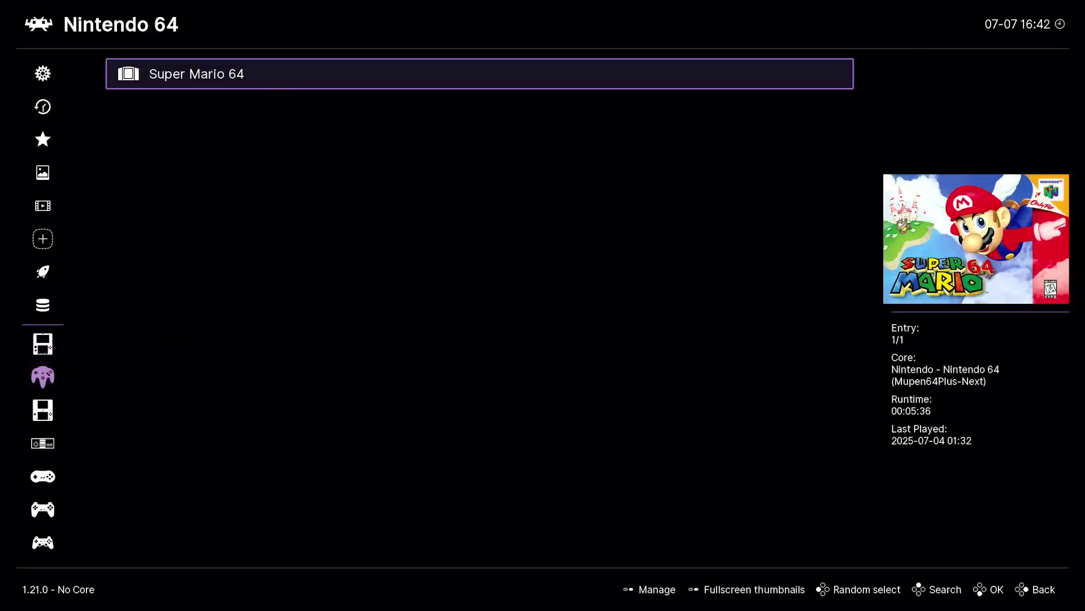
pyautogui.press('Left')
pyautogui.press('Down')
pyautogui.press('Right')
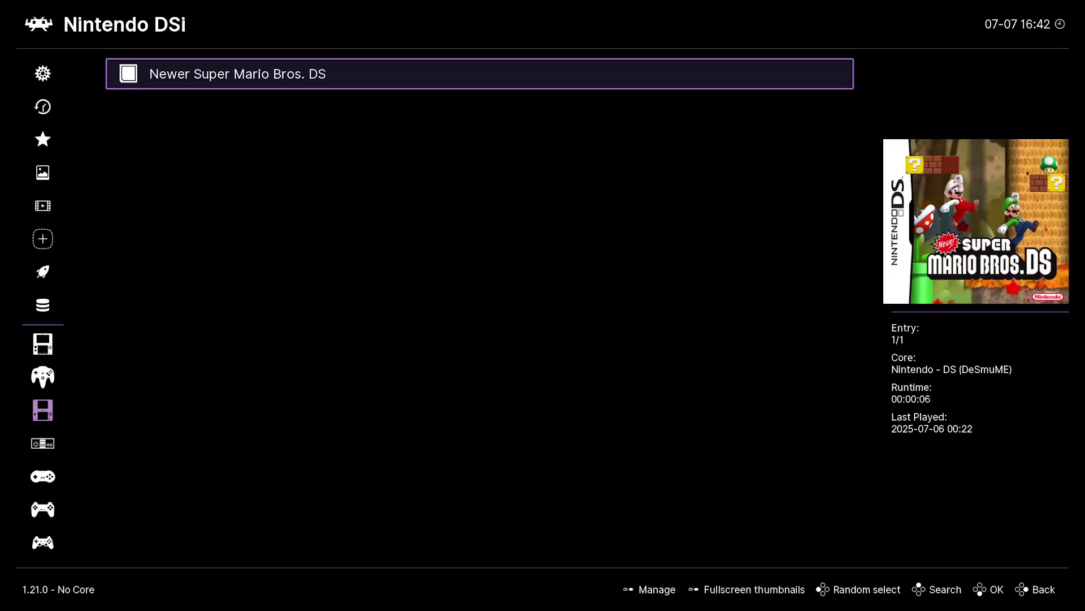
pyautogui.press('Left')
pyautogui.press('Down')
pyautogui.press('Right')
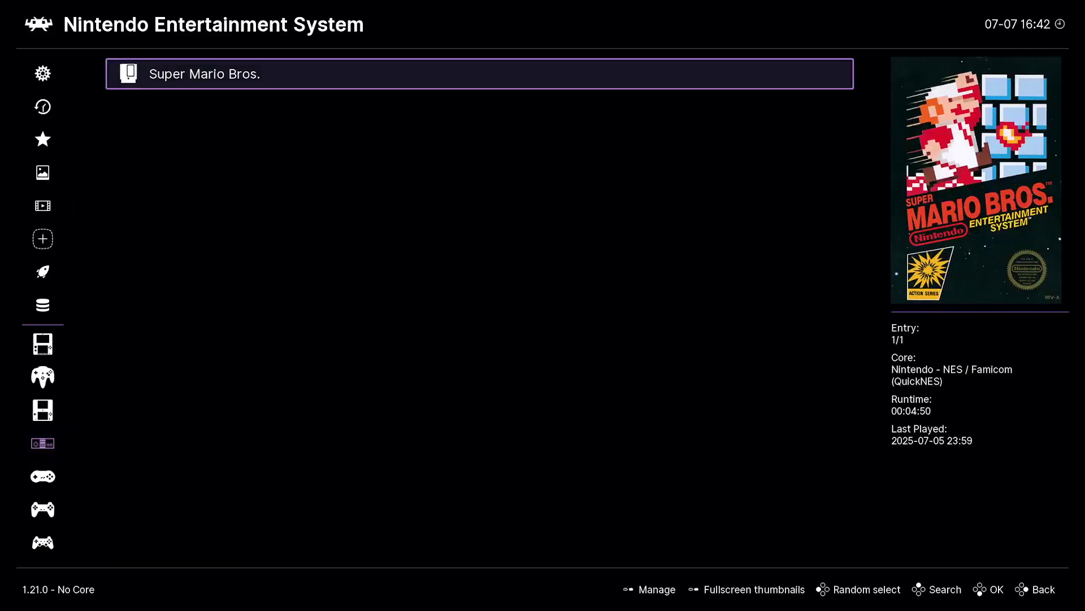
# - View the Super Mario All-Stars and Super Mario World entries in the Super Nintendo Entertainment System playlist
pyautogui.press('Left')
pyautogui.press('Down')
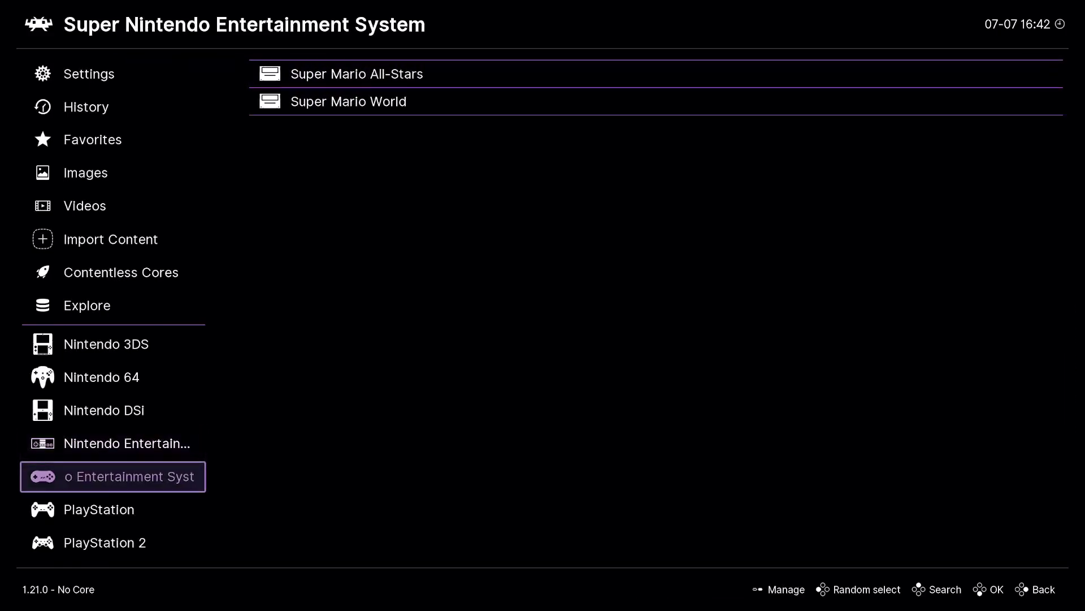
pyautogui.press('Right')
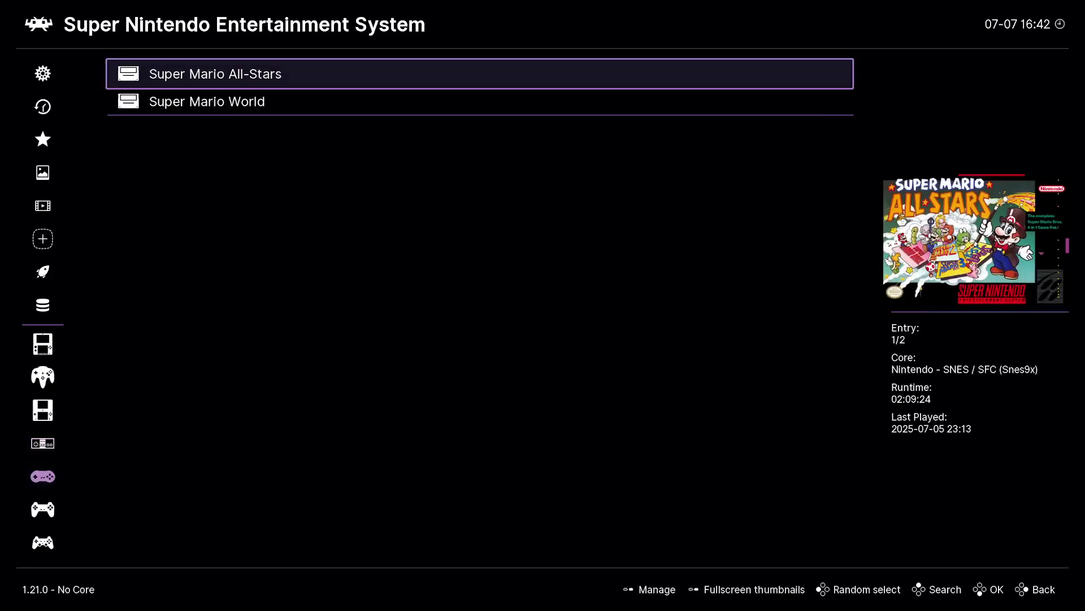
pyautogui.press('Down')
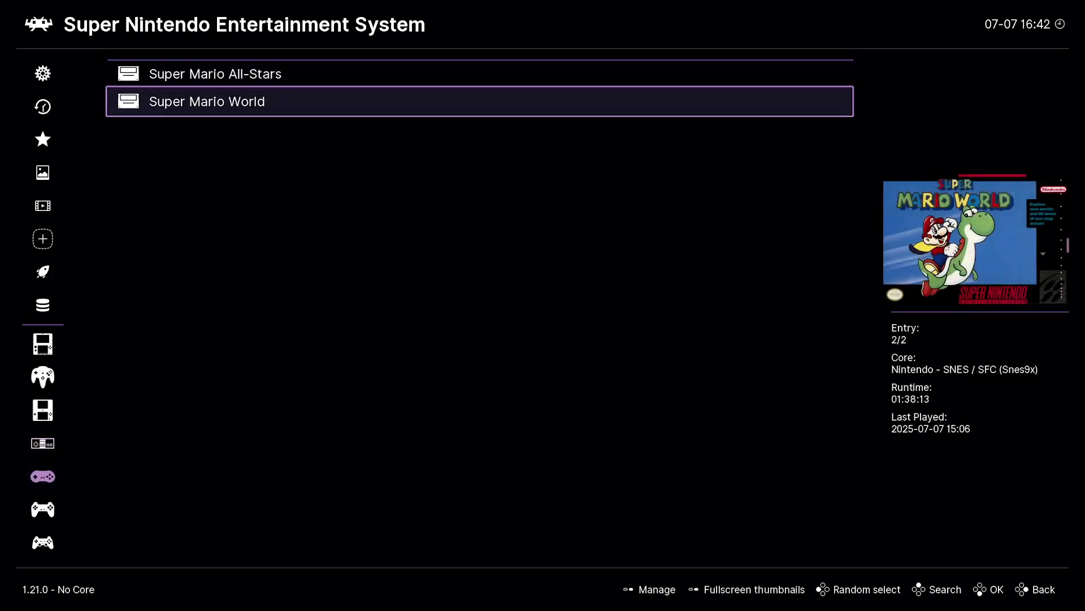
pyautogui.press('Up')
pyautogui.press('Down')
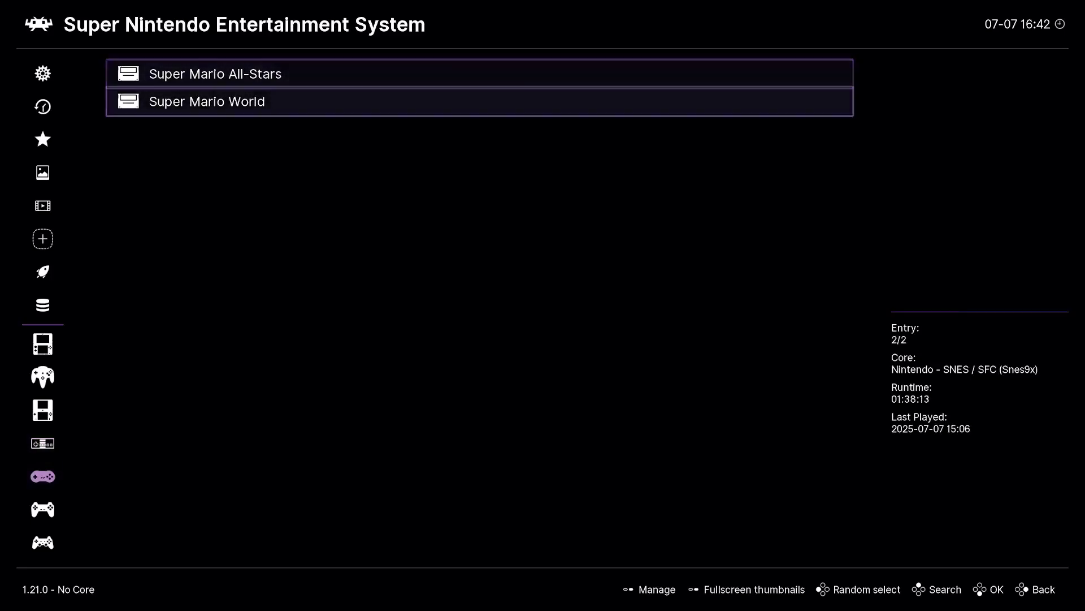
# - Check the PlayStation and PlayStation 2 playlists and view the details of the Final DOOM entry
pyautogui.press('Left')
pyautogui.press('Down')
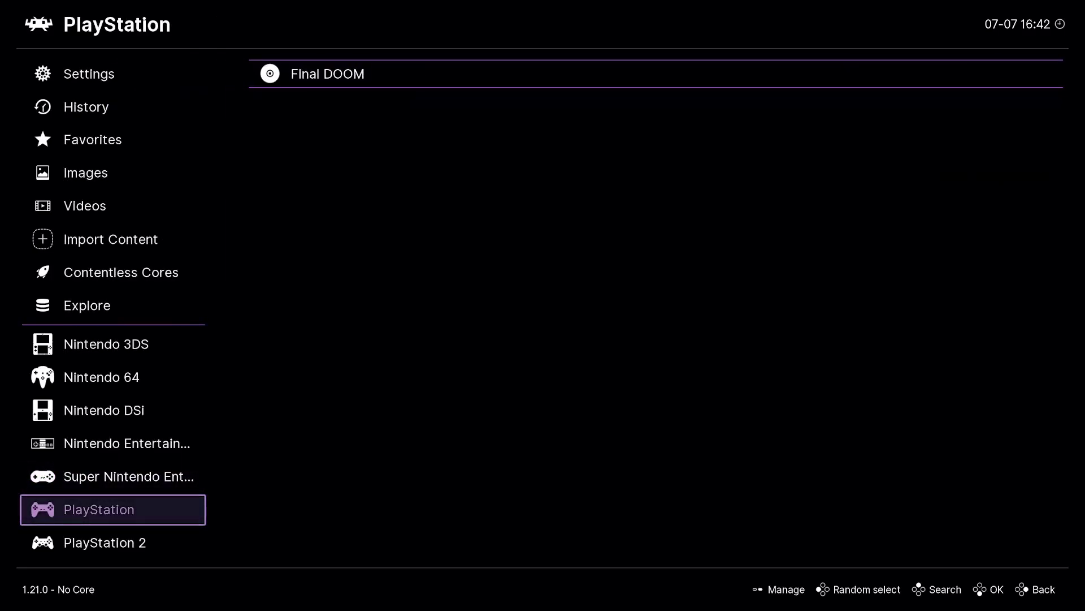
pyautogui.press('Down')
pyautogui.press('Up')
pyautogui.press('Down')
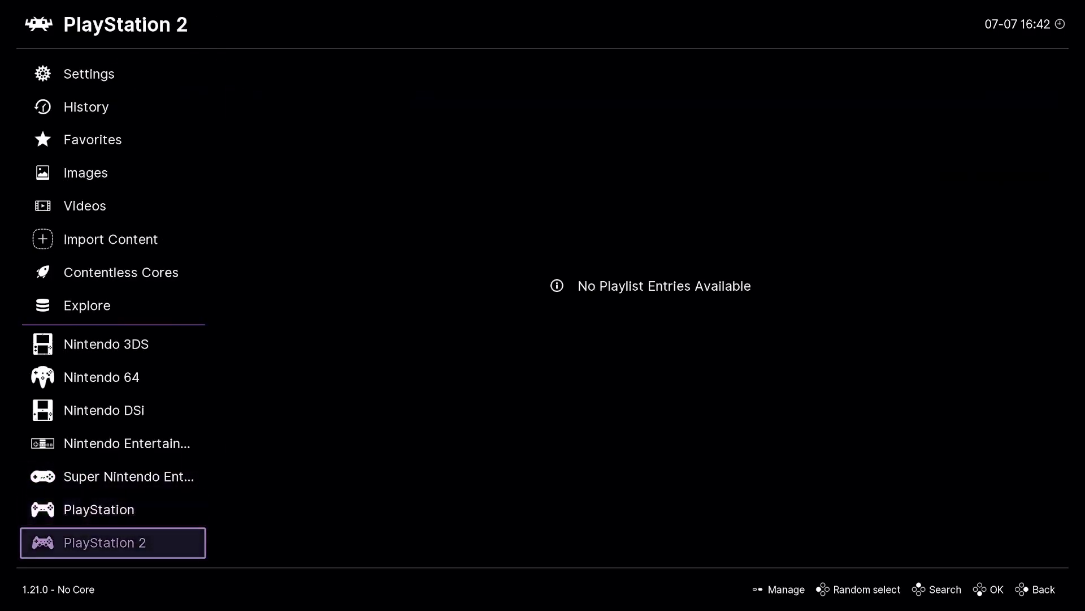
pyautogui.press('Up')
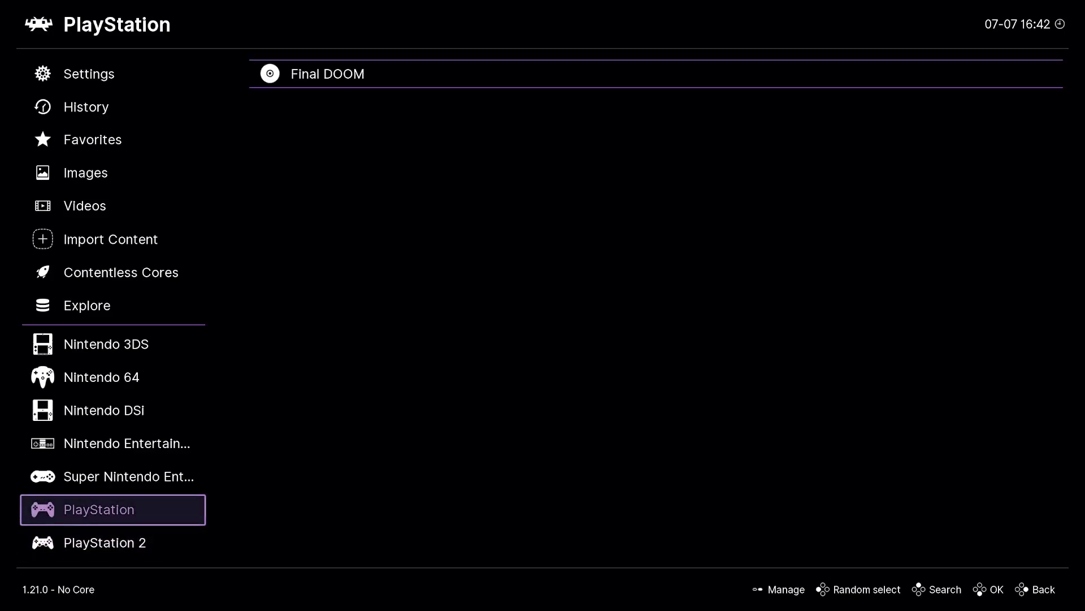
pyautogui.press('Right')
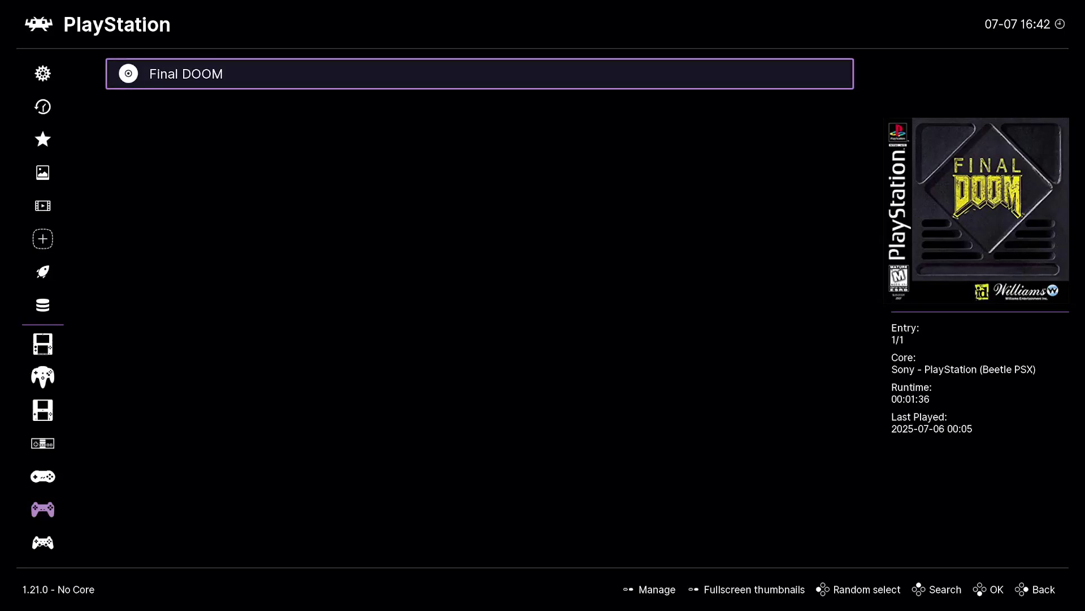
pyautogui.press('Left')
pyautogui.press('Right')
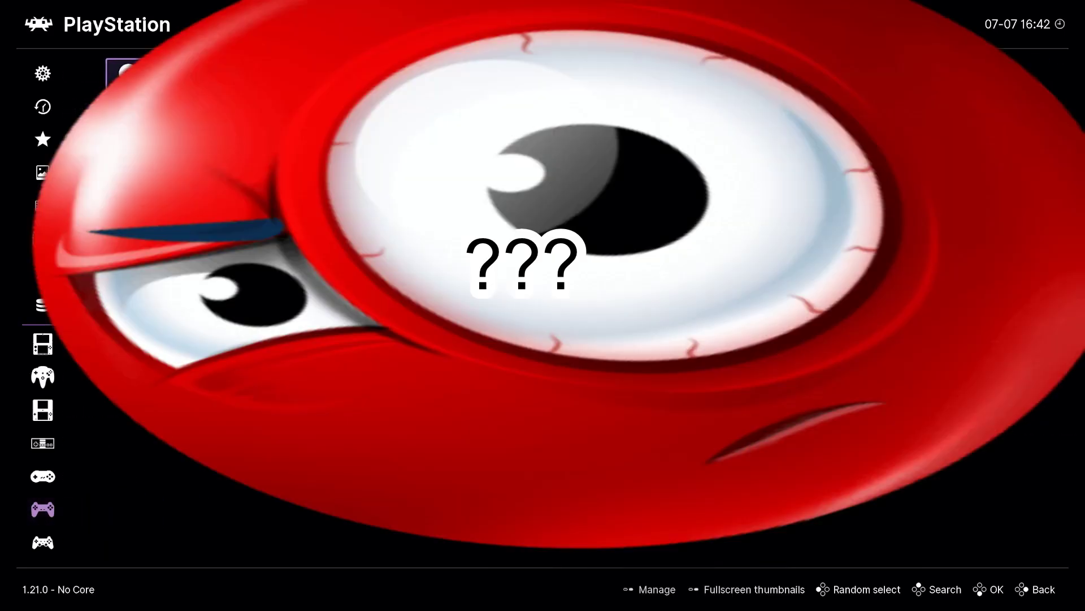
pyautogui.press('Left')
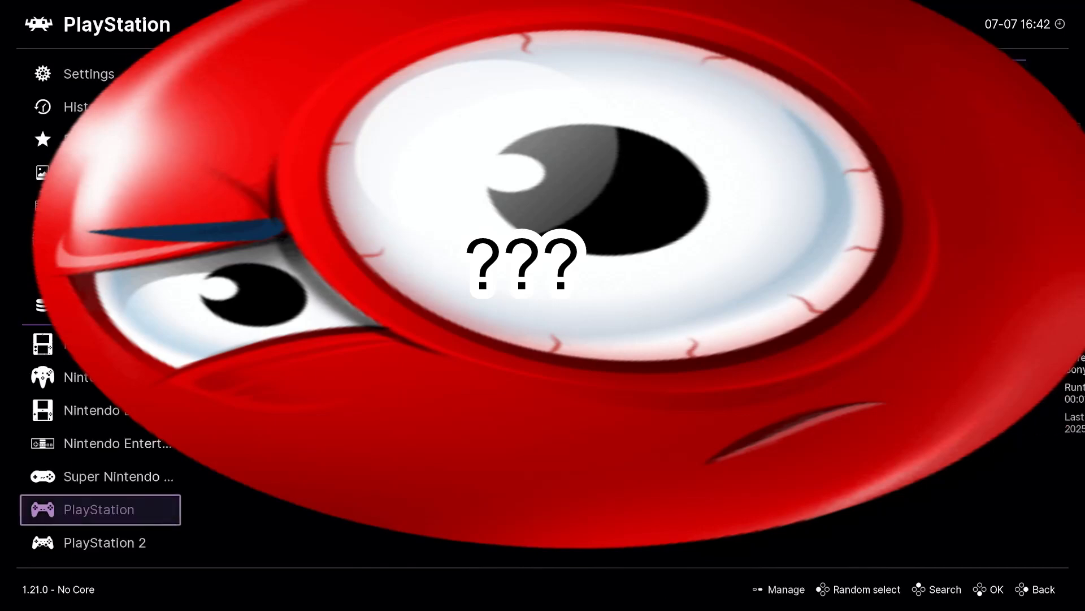
# - Return to the Main Menu and open the Core Downloader of the Online Updater
pyautogui.press('Down')
pyautogui.press('Down')
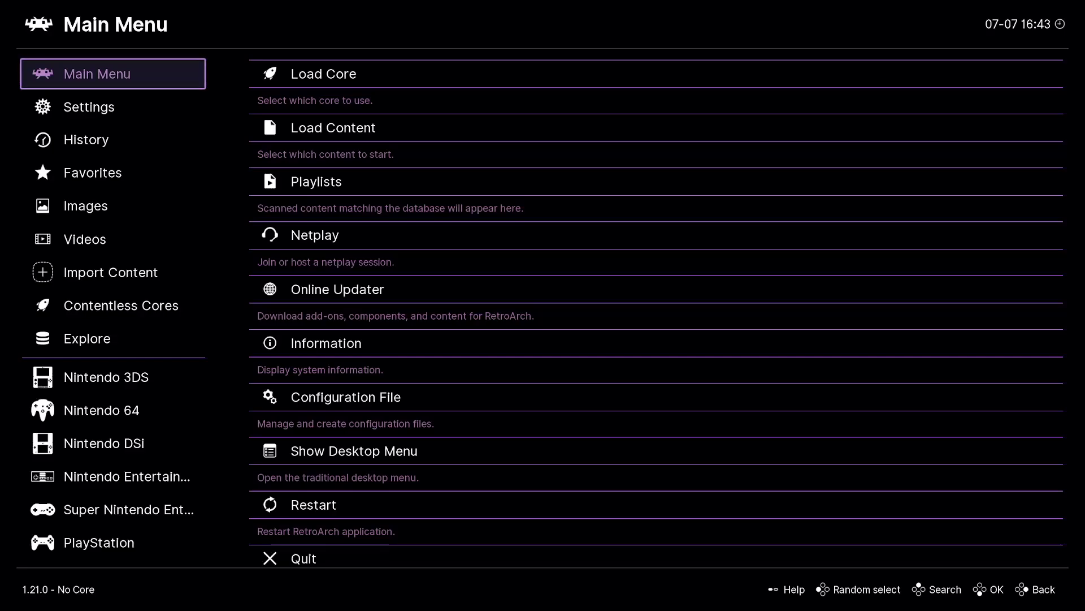
pyautogui.press('Right')
pyautogui.press('Down')
pyautogui.press('Down')
pyautogui.press('Down')
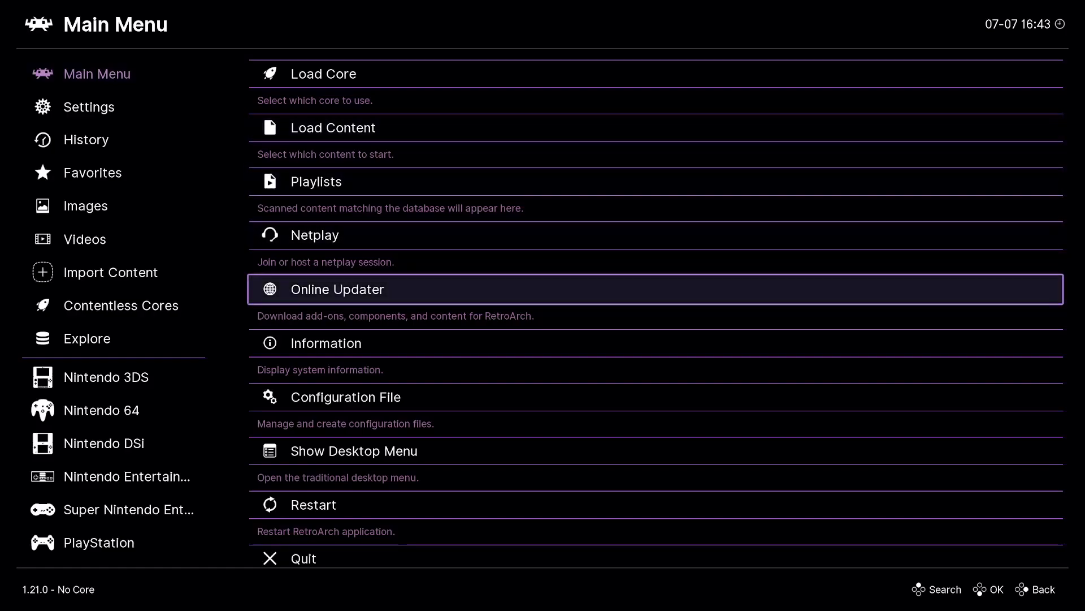
pyautogui.press('Return')
pyautogui.press('BackSpace')
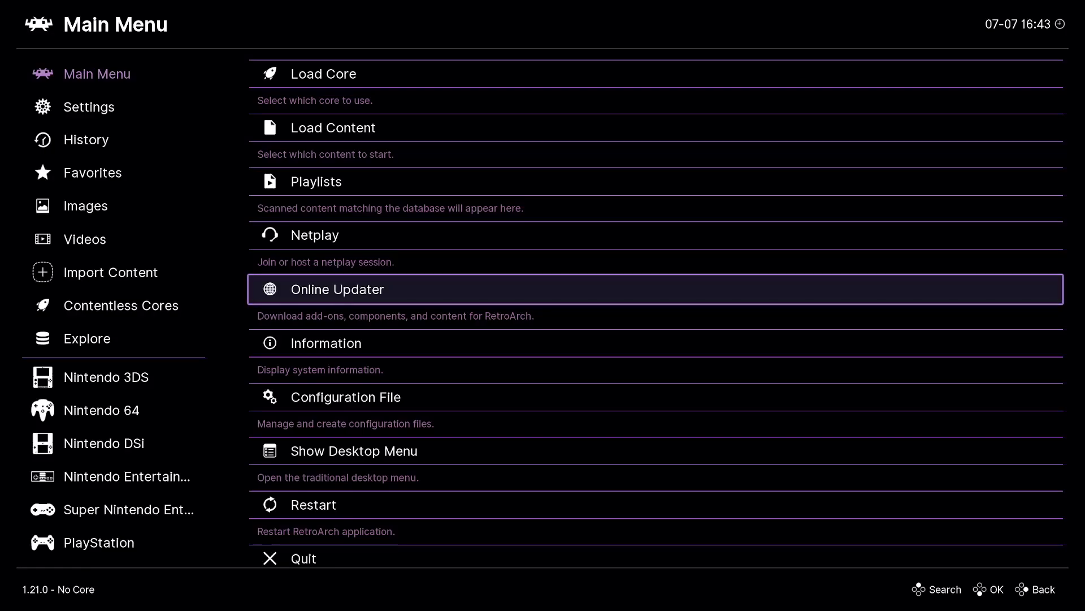
pyautogui.press('Return')
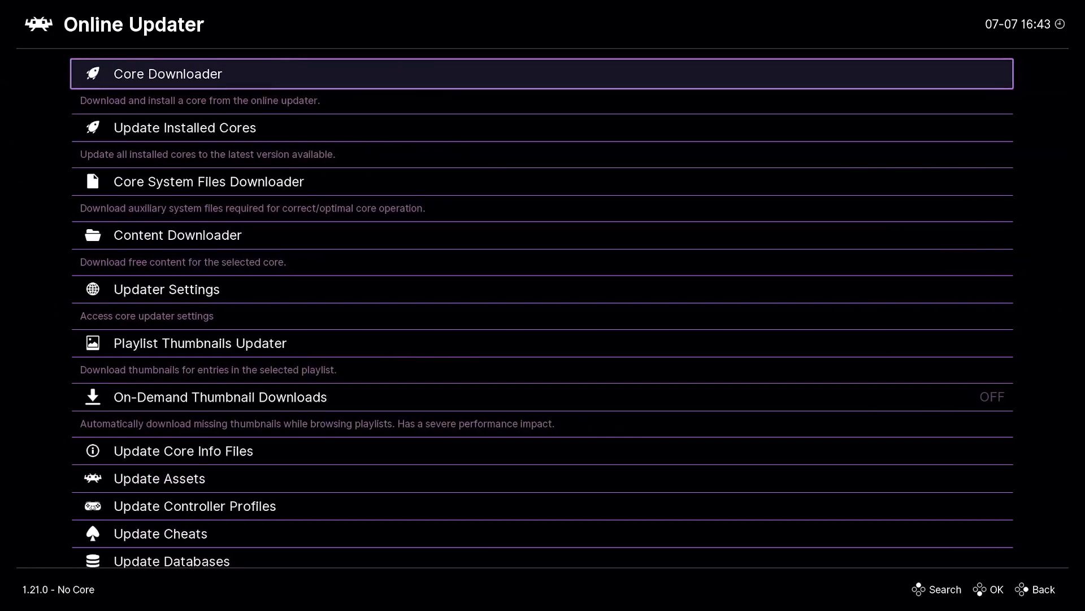
pyautogui.press('Down')
pyautogui.press('Up')
pyautogui.press('Return')
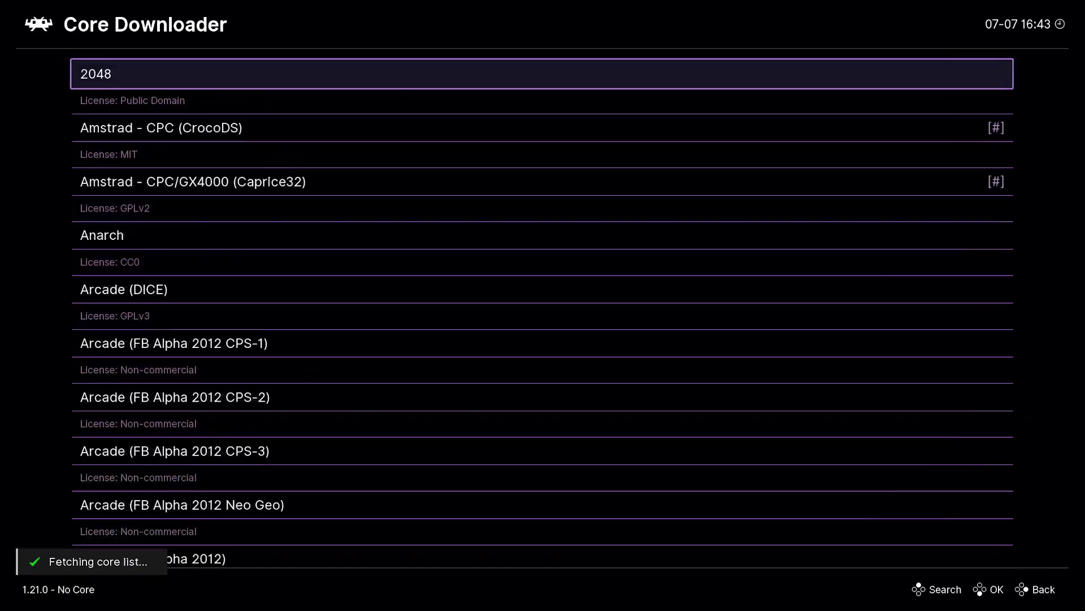
# - Browse the list of downloadable cores from the Arcade and Atari systems down to the Nintendo DS cores
pyautogui.press('Down')
pyautogui.press('Down')
pyautogui.press('Down')
pyautogui.press('Down')
pyautogui.press('Down')
pyautogui.press('Down')
pyautogui.press('Down')
pyautogui.press('Down')
pyautogui.press('Down')
pyautogui.press('Down')
pyautogui.press('Down')
pyautogui.press('Down')
pyautogui.press('Down')
pyautogui.press('Down')
pyautogui.press('Down')
pyautogui.press('Down')
pyautogui.press('Down')
pyautogui.press('Down')
pyautogui.press('Down')
pyautogui.press('Down')
pyautogui.press('Down')
pyautogui.press('Down')
pyautogui.press('Down')
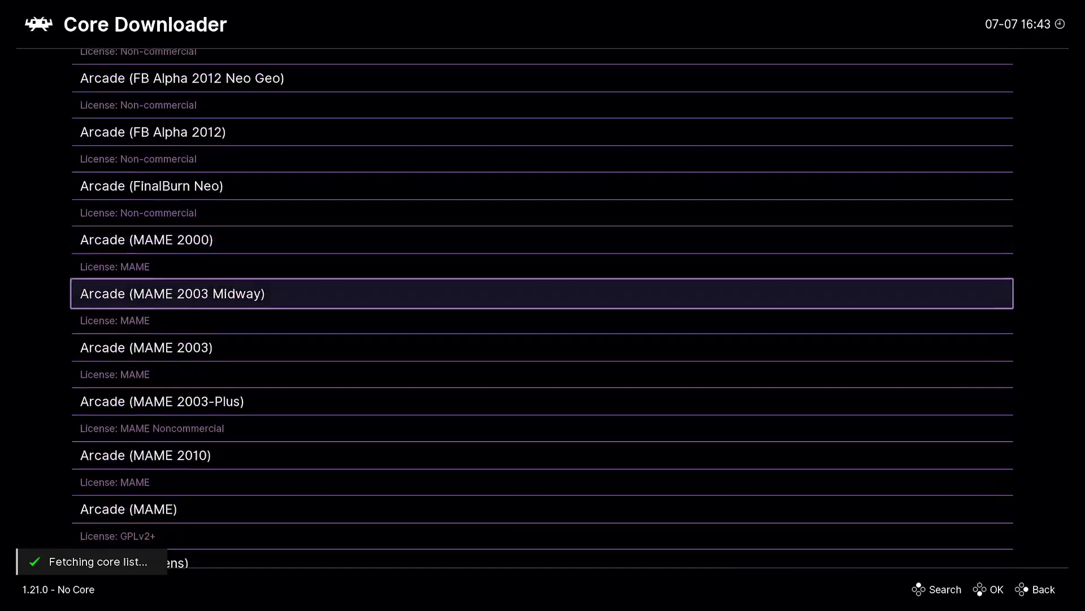
pyautogui.press('Down')
pyautogui.press('Down')
pyautogui.press('Down')
pyautogui.press('Down')
pyautogui.press('Down')
pyautogui.press('Down')
pyautogui.press('Down')
pyautogui.press('Down')
pyautogui.press('Down')
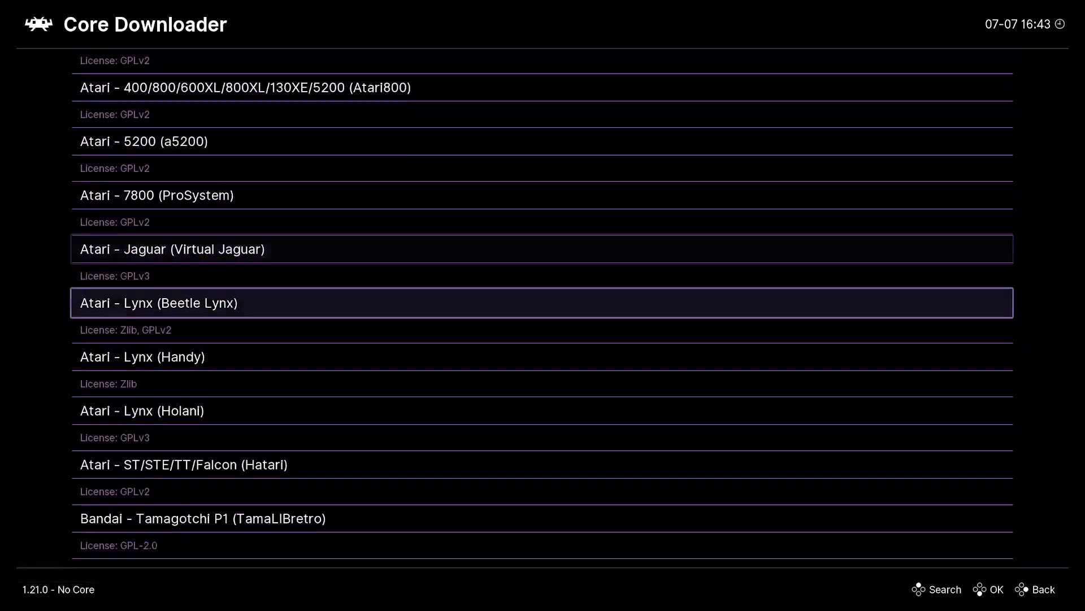
pyautogui.press('Down')
pyautogui.press('Down')
pyautogui.press('Down')
pyautogui.press('Down')
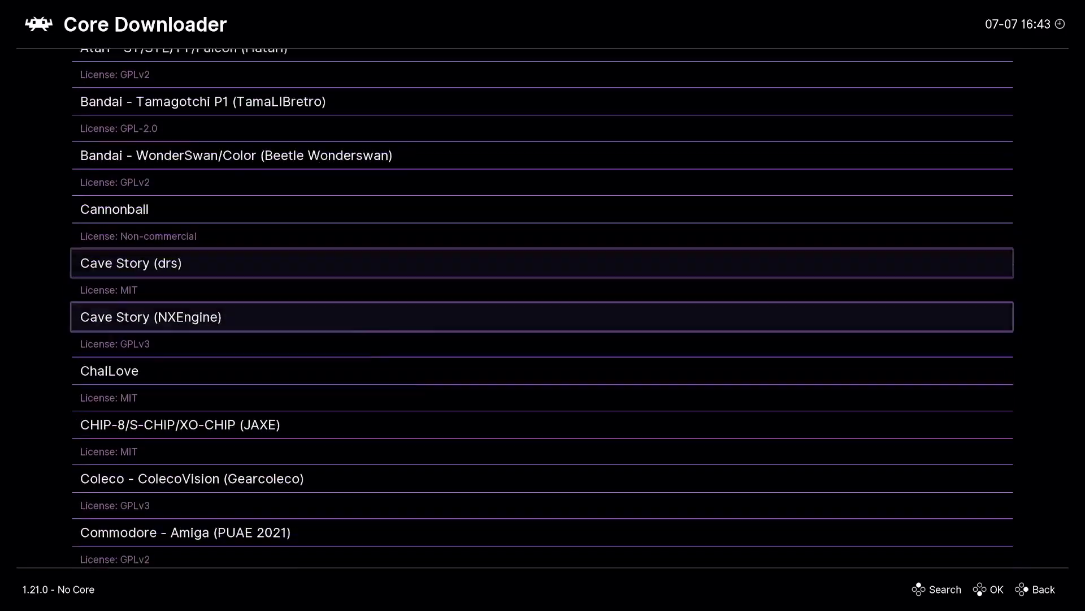
pyautogui.press('Down')
pyautogui.press('Down')
pyautogui.press('Down')
pyautogui.press('Down')
pyautogui.press('Down')
pyautogui.press('Down')
pyautogui.press('Down')
pyautogui.press('Down')
pyautogui.press('Down')
pyautogui.press('Down')
pyautogui.press('Down')
pyautogui.press('Down')
pyautogui.press('Down')
pyautogui.press('Down')
pyautogui.press('Down')
pyautogui.press('Down')
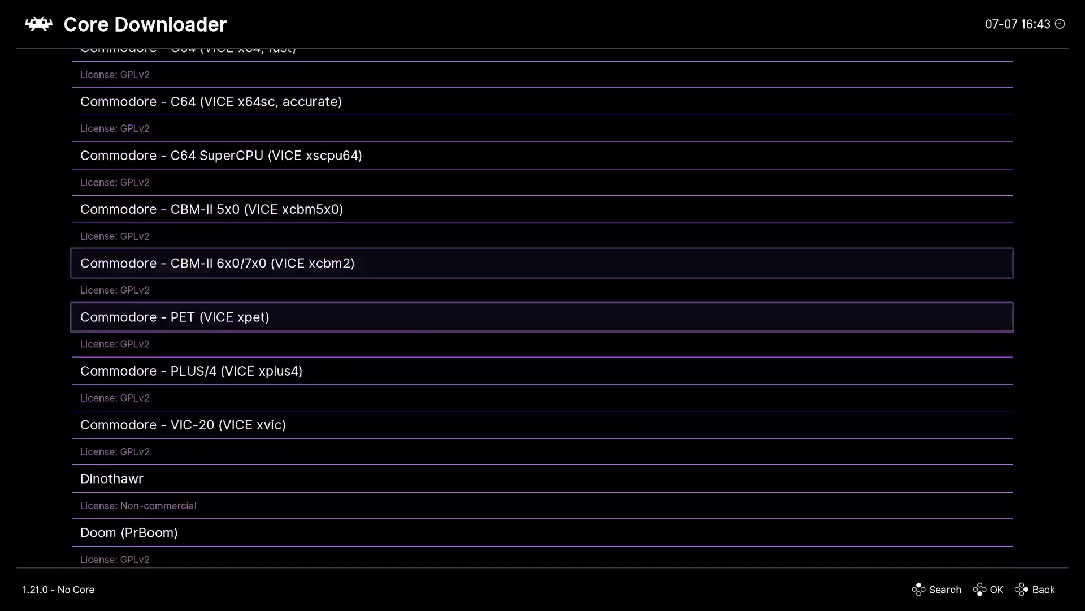
pyautogui.press('Up')
pyautogui.press('Up')
pyautogui.press('Up')
pyautogui.press('Down')
pyautogui.press('Down')
pyautogui.press('Down')
pyautogui.press('Down')
pyautogui.press('Down')
pyautogui.press('Down')
pyautogui.press('Down')
pyautogui.press('Down')
pyautogui.press('Down')
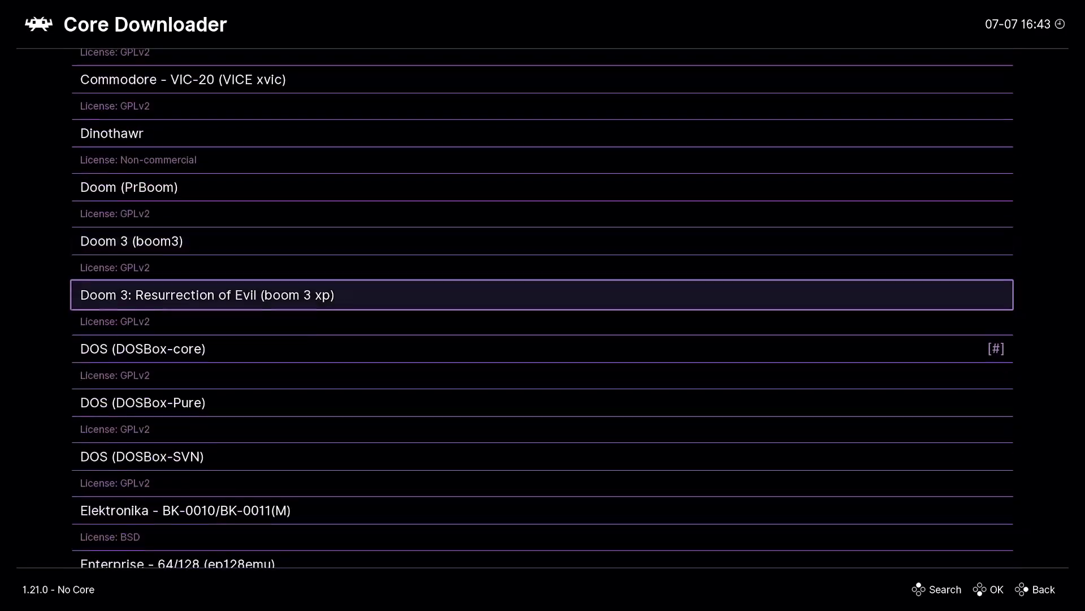
pyautogui.press('Down')
pyautogui.press('Down')
pyautogui.press('Down')
pyautogui.press('Down')
pyautogui.press('Down')
pyautogui.press('Down')
pyautogui.press('Down')
pyautogui.press('Down')
pyautogui.press('Down')
pyautogui.press('Down')
pyautogui.press('Down')
pyautogui.press('Down')
pyautogui.press('Down')
pyautogui.press('Down')
pyautogui.press('Down')
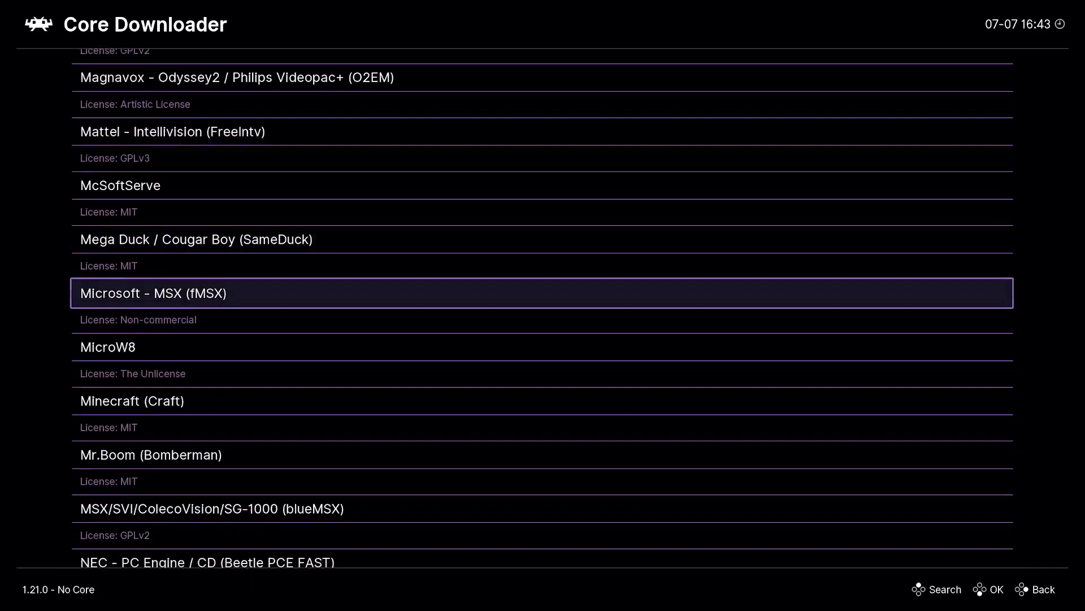
pyautogui.press('Down')
pyautogui.press('Down')
pyautogui.press('Down')
pyautogui.press('Down')
pyautogui.press('Down')
pyautogui.press('Down')
pyautogui.press('Down')
pyautogui.press('Down')
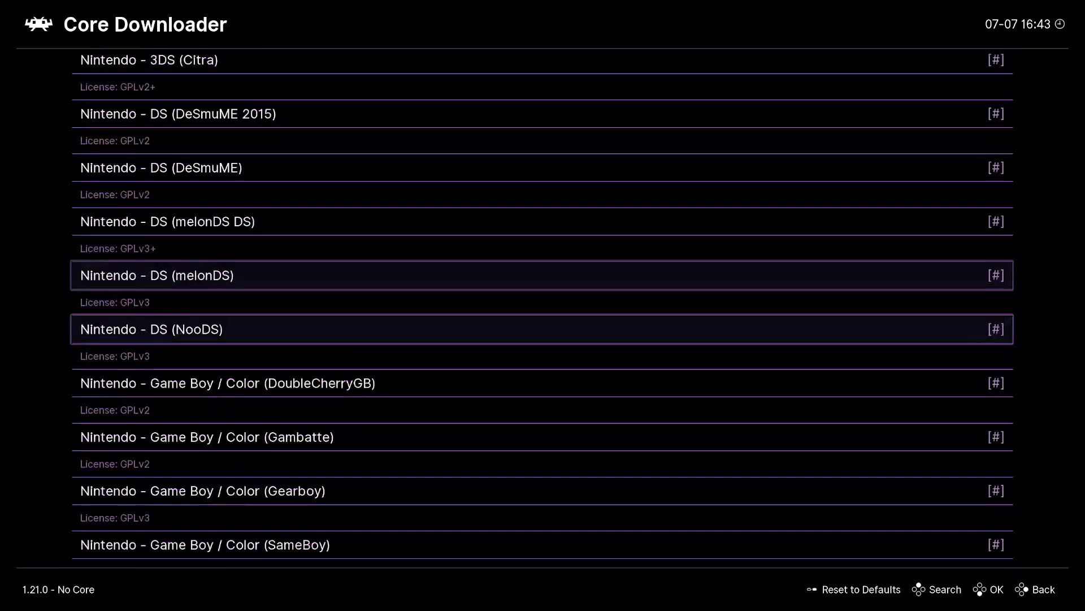
# - Examine the Nintendo cores from 3DS (Citra) through Game Boy Advance to GameCube / Wii (Dolphin)
pyautogui.press('Up')
pyautogui.press('Up')
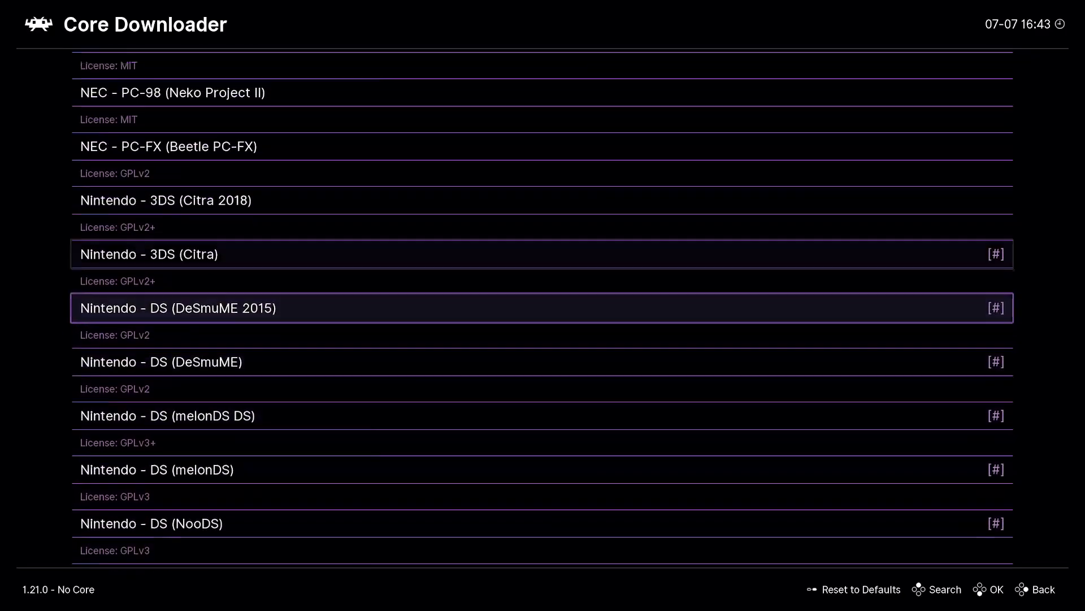
pyautogui.press('Up')
pyautogui.press('Down')
pyautogui.press('Down')
pyautogui.press('Down')
pyautogui.press('Down')
pyautogui.press('Down')
pyautogui.press('Down')
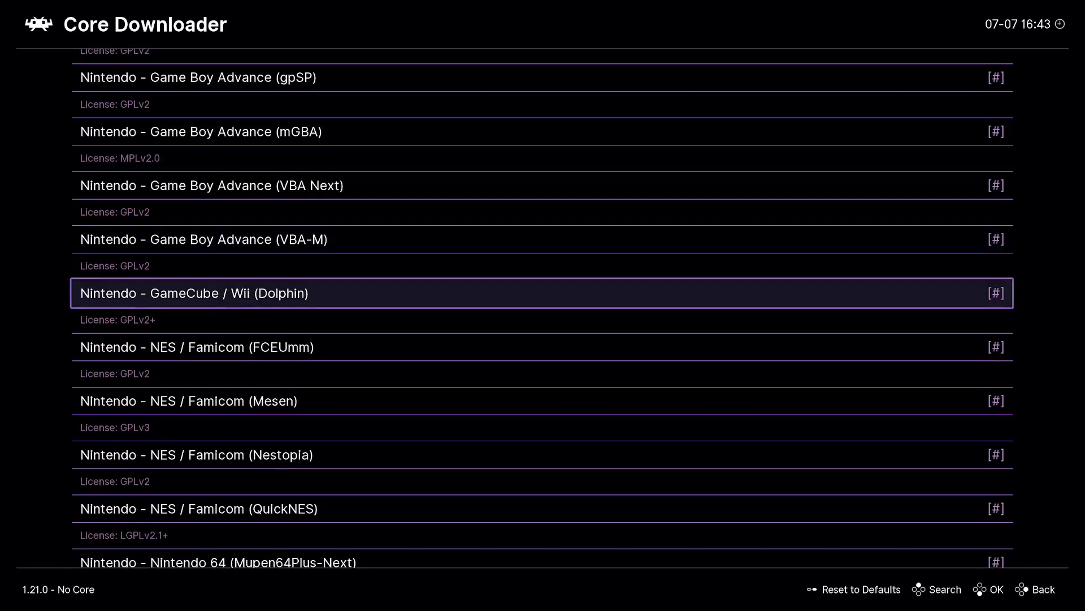
# - Browse the downloadable Nintendo cores from NES / Famicom and Nintendo 64 through the SNES / SFC variants
pyautogui.press('Down')
pyautogui.press('Down')
pyautogui.press('Down')
pyautogui.press('Down')
pyautogui.press('Down')
pyautogui.press('Down')
pyautogui.press('Down')
pyautogui.press('Down')
pyautogui.press('Down')
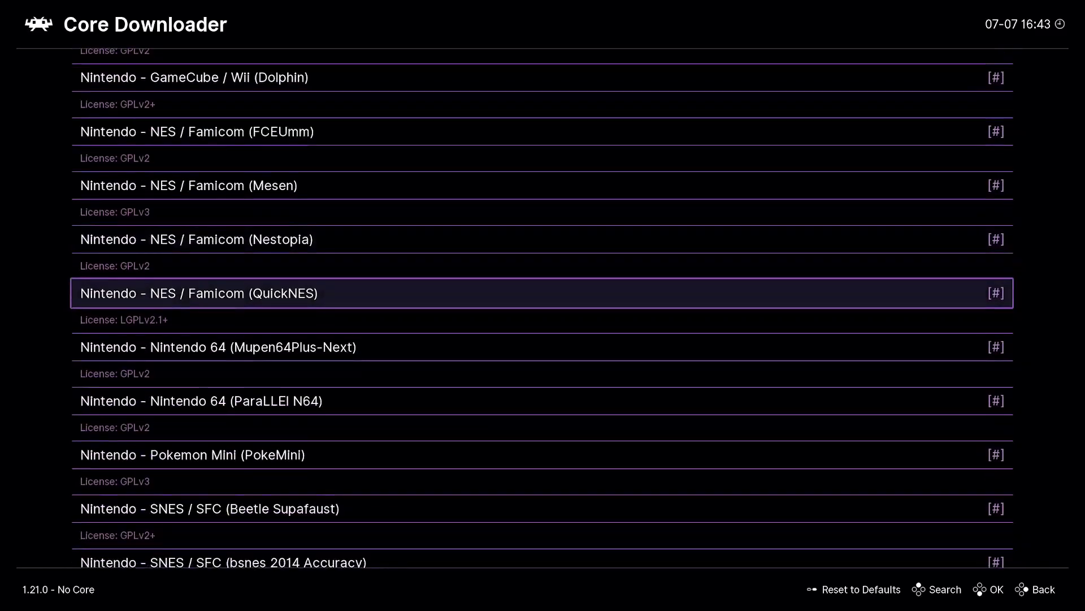
pyautogui.press('Down')
pyautogui.press('Down')
pyautogui.press('Down')
pyautogui.press('Down')
pyautogui.press('Down')
pyautogui.press('Down')
pyautogui.press('Down')
pyautogui.press('Down')
pyautogui.press('Down')
pyautogui.press('Down')
pyautogui.press('Down')
pyautogui.press('Down')
pyautogui.press('Down')
pyautogui.press('Down')
pyautogui.press('Down')
pyautogui.press('Down')
pyautogui.press('Down')
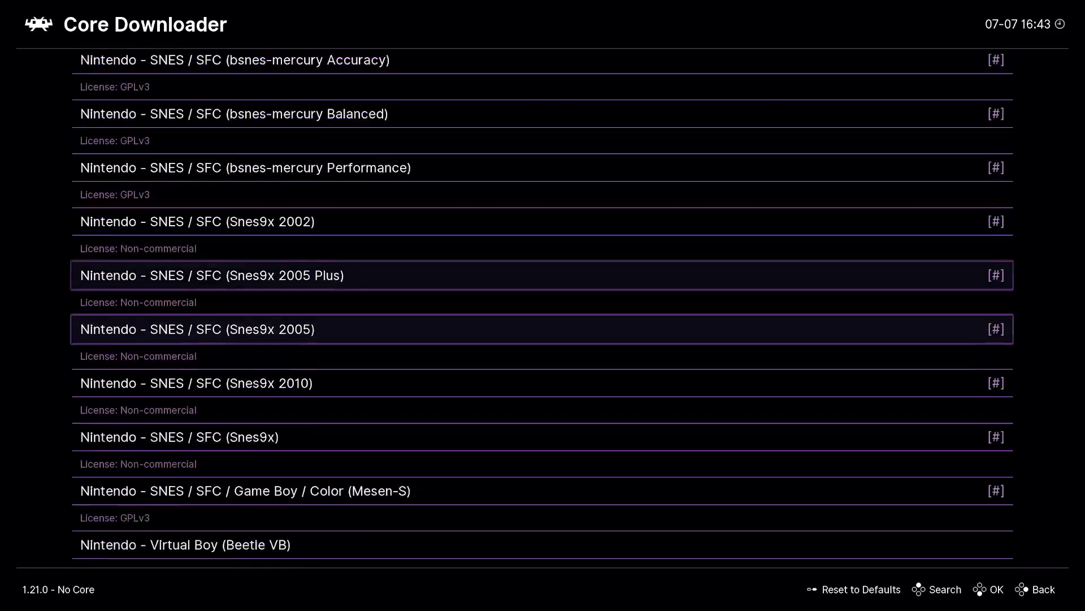
# - Browse the core list from Virtual Boy and Philips systems down to the Sega MS/GG/MD/CD cores
pyautogui.press('Down')
pyautogui.press('Down')
pyautogui.press('Down')
pyautogui.press('Down')
pyautogui.press('Down')
pyautogui.press('Down')
pyautogui.press('Down')
pyautogui.press('Down')
pyautogui.press('Down')
pyautogui.press('Down')
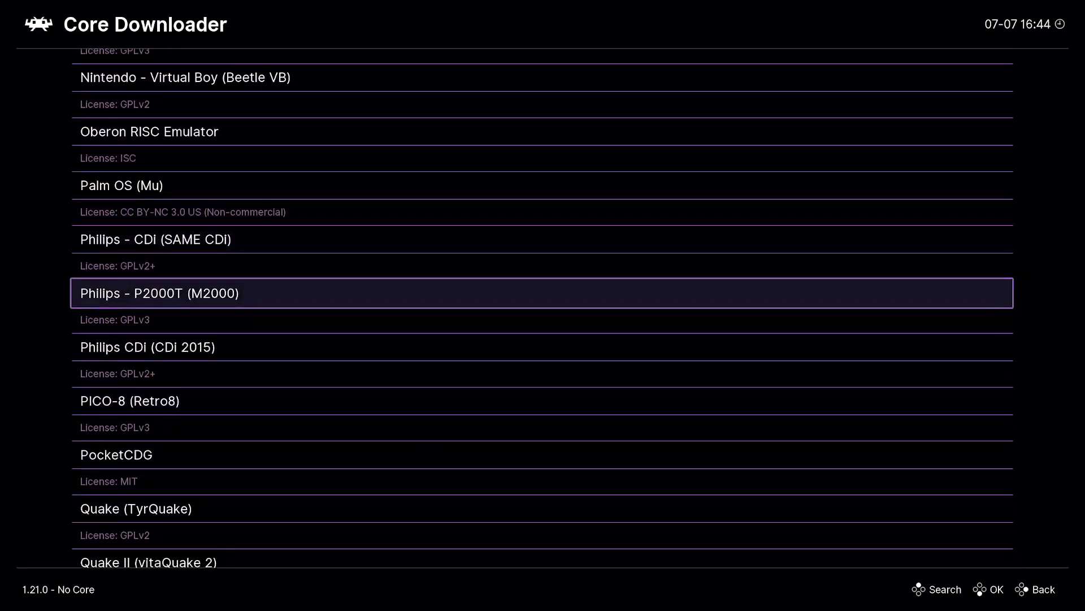
pyautogui.press('Down')
pyautogui.press('Down')
pyautogui.press('Down')
pyautogui.press('Down')
pyautogui.press('Down')
pyautogui.press('Down')
pyautogui.press('Down')
pyautogui.press('Down')
pyautogui.press('Down')
pyautogui.press('Down')
pyautogui.press('Down')
pyautogui.press('Down')
pyautogui.press('Down')
pyautogui.press('Down')
pyautogui.press('Down')
pyautogui.press('Down')
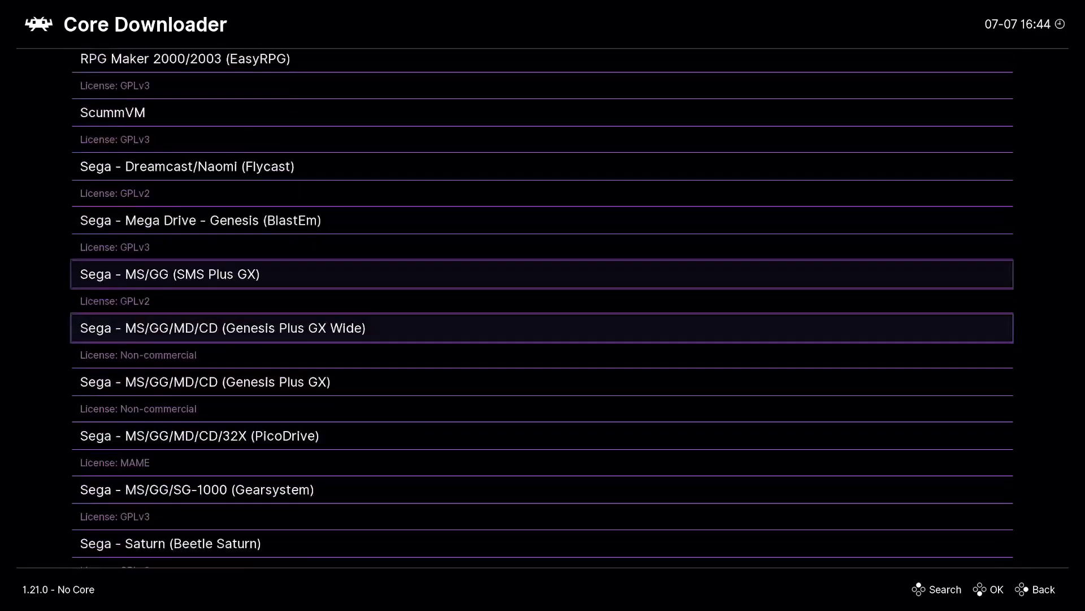
# - Examine the SNK and Sony cores, including PlayStation (Beetle PSX), PlayStation 2 (LRPS2) and PlayStation Portable (PPSSPP)
pyautogui.press('Down')
pyautogui.press('Down')
pyautogui.press('Down')
pyautogui.press('Down')
pyautogui.press('Down')
pyautogui.press('Down')
pyautogui.press('Down')
pyautogui.press('Down')
pyautogui.press('Down')
pyautogui.press('Down')
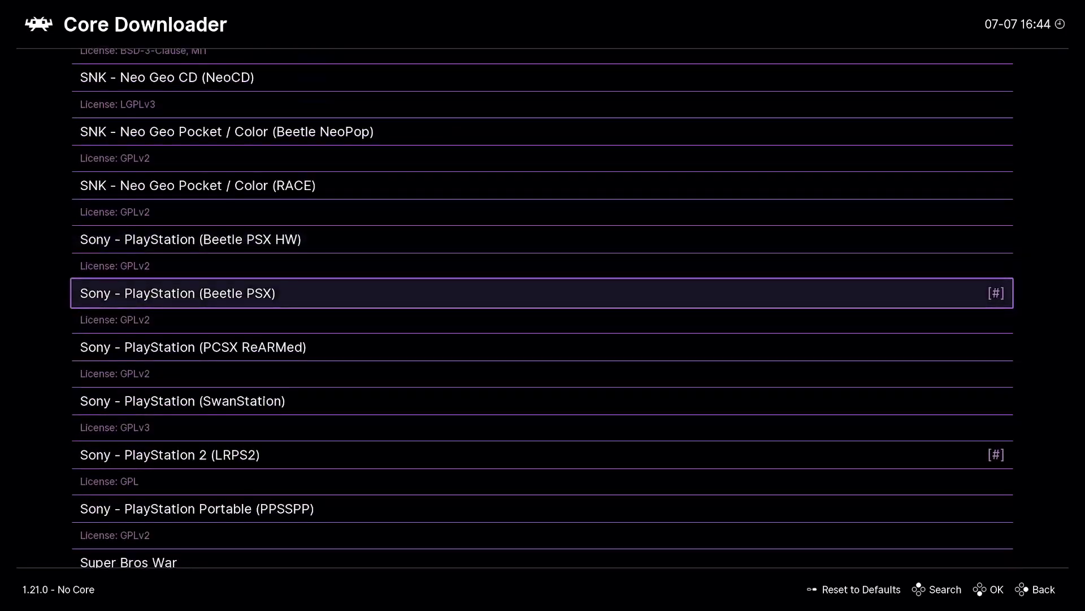
pyautogui.press('Up')
pyautogui.press('Up')
pyautogui.press('Down')
pyautogui.press('Down')
pyautogui.press('Down')
pyautogui.press('Down')
pyautogui.press('Down')
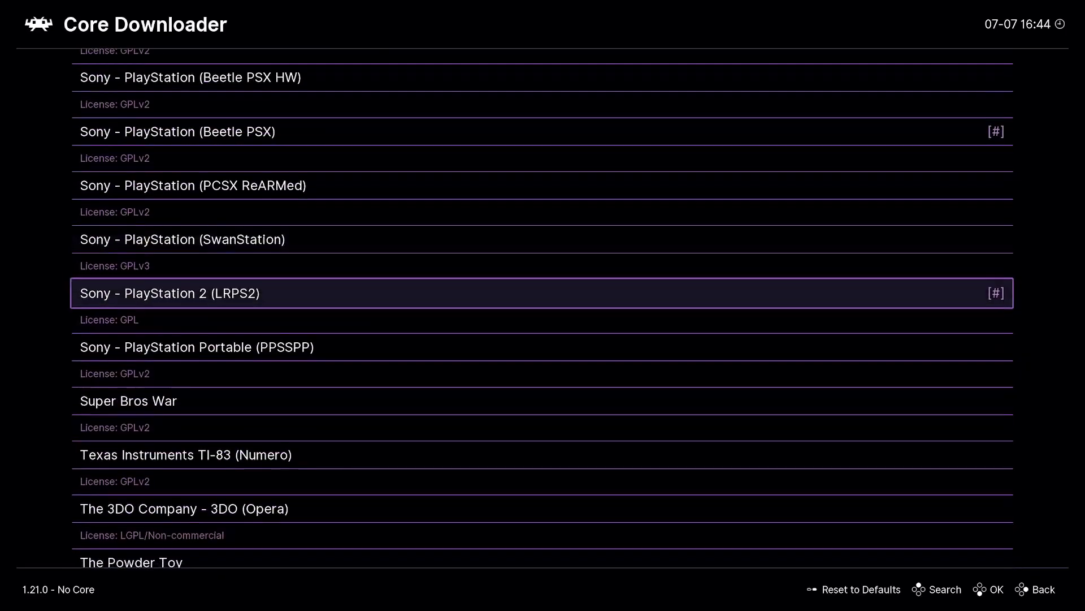
pyautogui.press('Down')
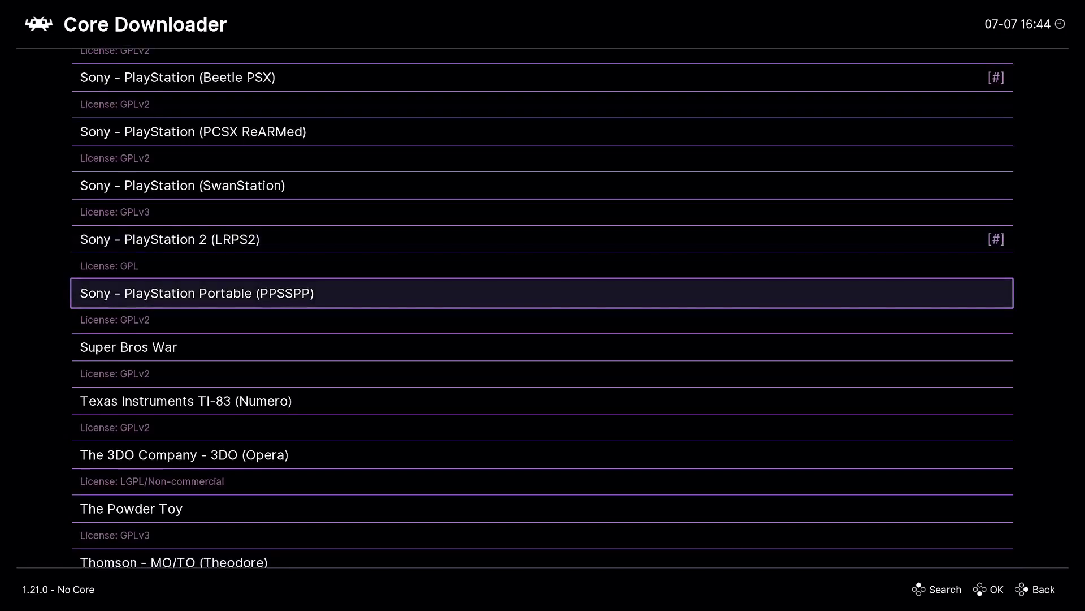
# - Check the remaining downloadable cores from Super Bros War down to Wolfenstein 3D (ECWolf)
pyautogui.press('Down')
pyautogui.press('Down')
pyautogui.press('Down')
pyautogui.press('Down')
pyautogui.press('Down')
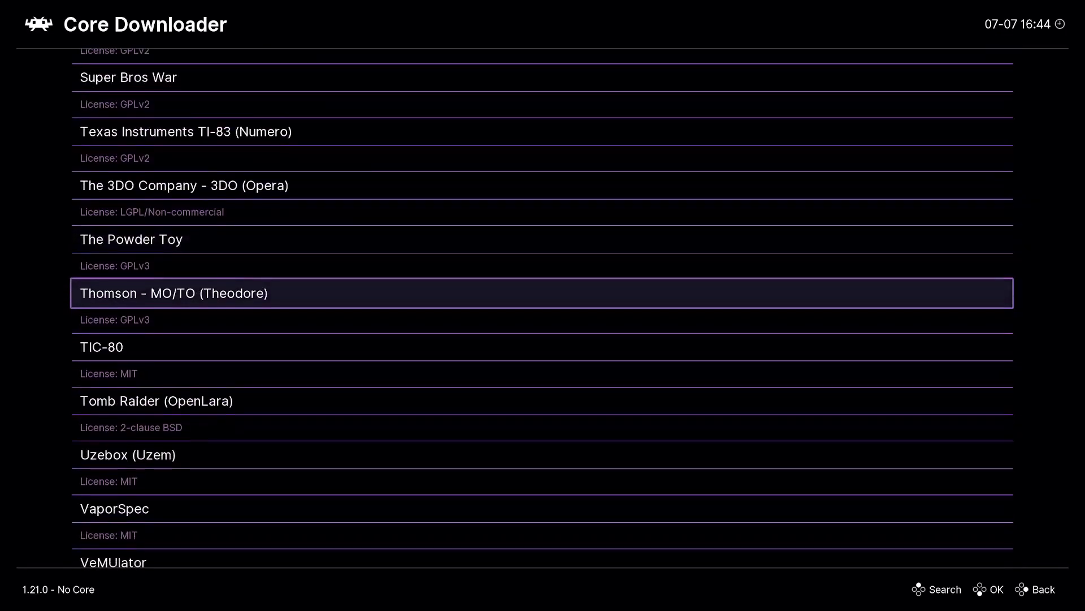
pyautogui.press('Down')
pyautogui.press('Down')
pyautogui.press('Down')
pyautogui.press('Down')
pyautogui.press('Down')
pyautogui.press('Down')
pyautogui.press('Down')
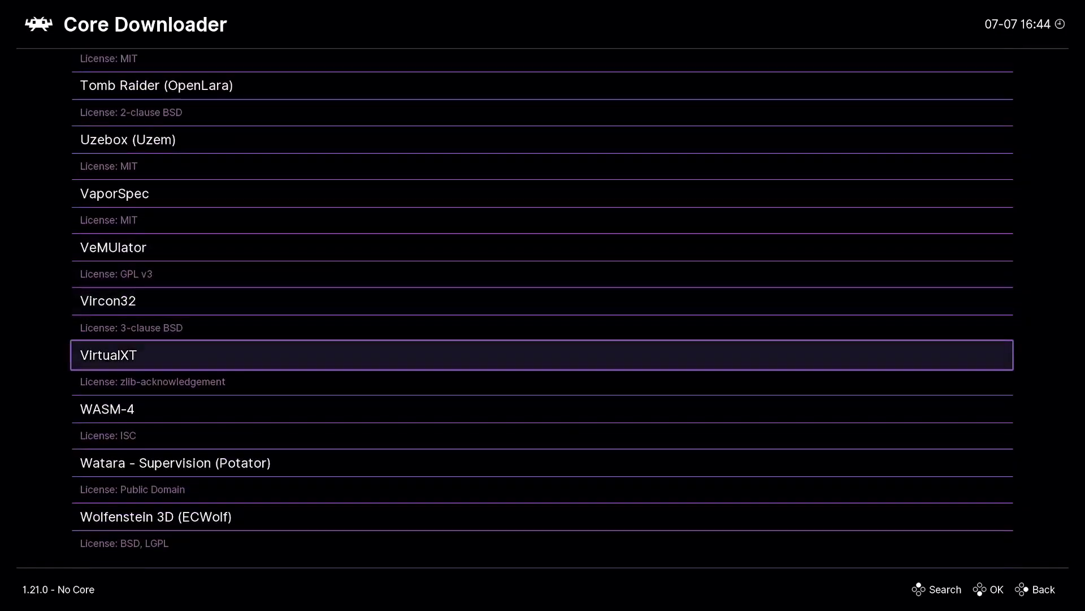
pyautogui.press('Down')
pyautogui.press('Down')
pyautogui.press('Down')
pyautogui.press('Down')
pyautogui.press('Up')
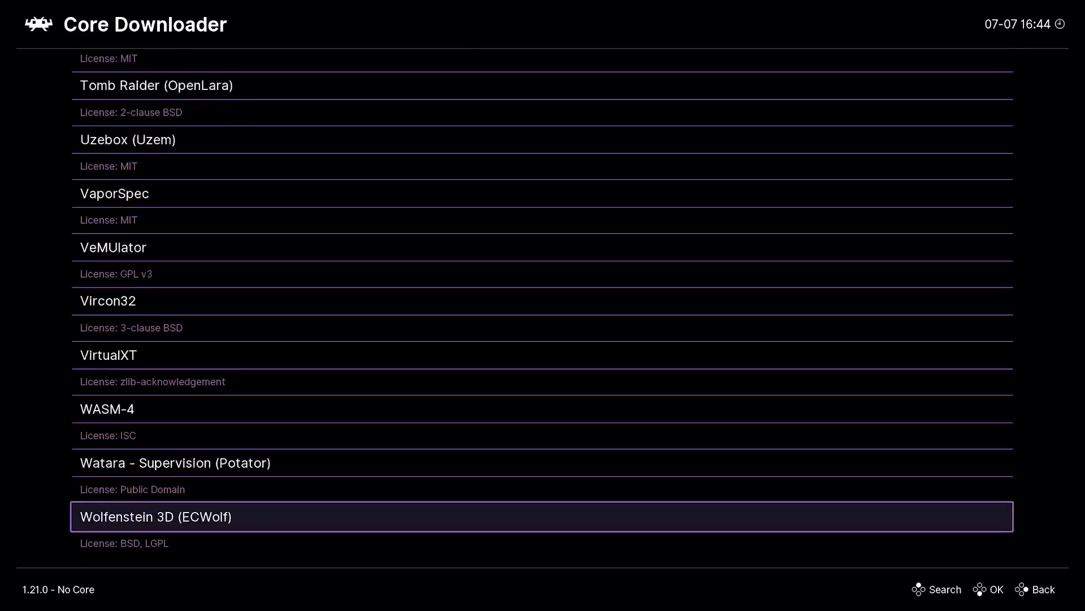
# - Leave the Core Downloader, look through the other Online Updater options and return to the Main Menu
pyautogui.press('BackSpace')
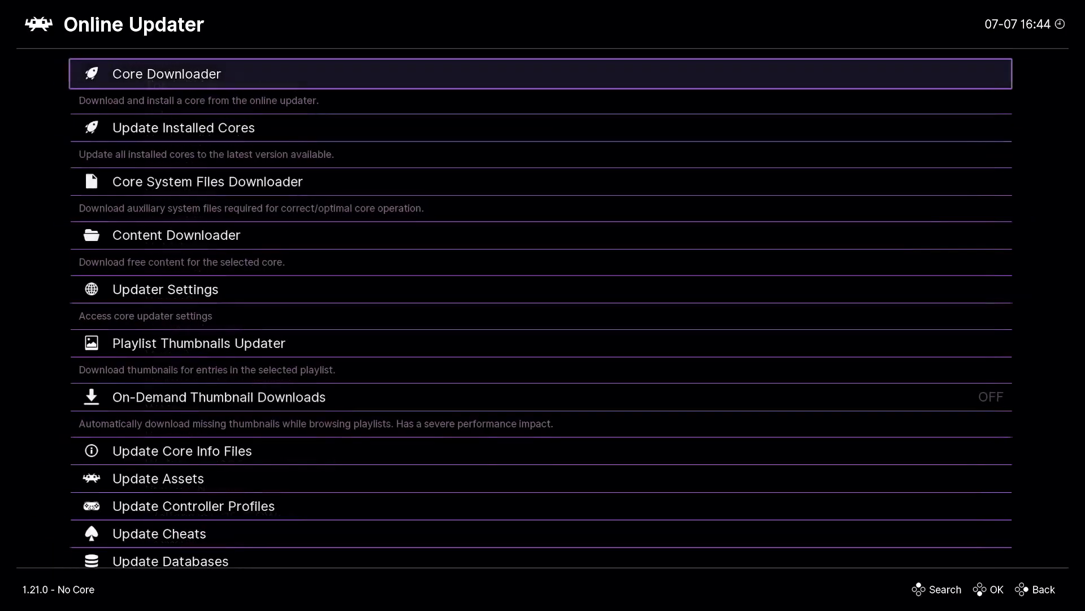
pyautogui.press('Down')
pyautogui.press('Down')
pyautogui.press('Down')
pyautogui.press('Down')
pyautogui.press('Down')
pyautogui.press('Down')
pyautogui.press('Down')
pyautogui.press('Down')
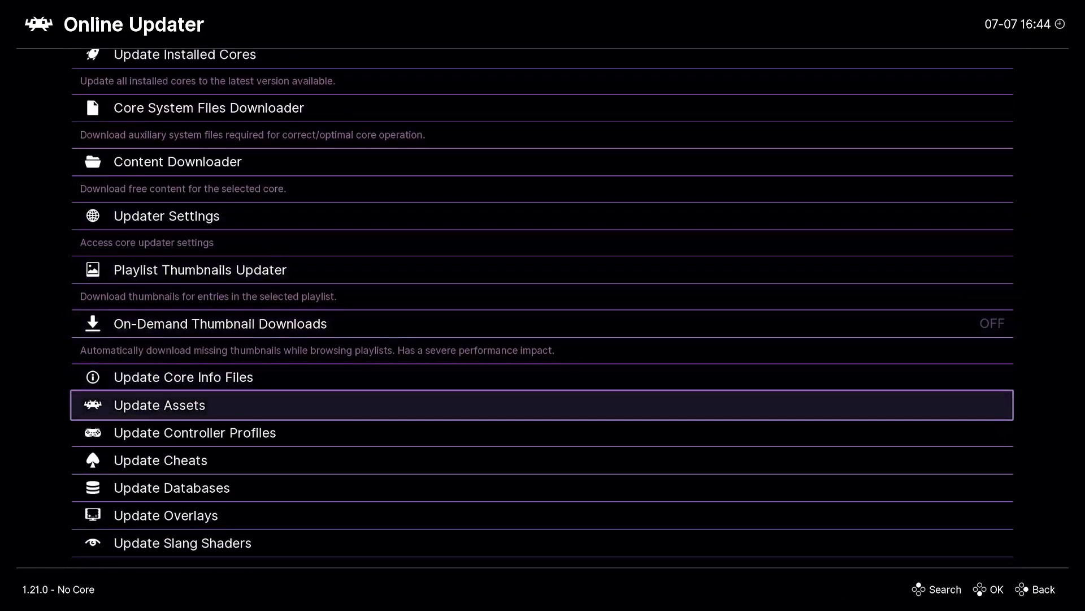
pyautogui.press('Down')
pyautogui.press('Down')
pyautogui.press('Down')
pyautogui.press('BackSpace')
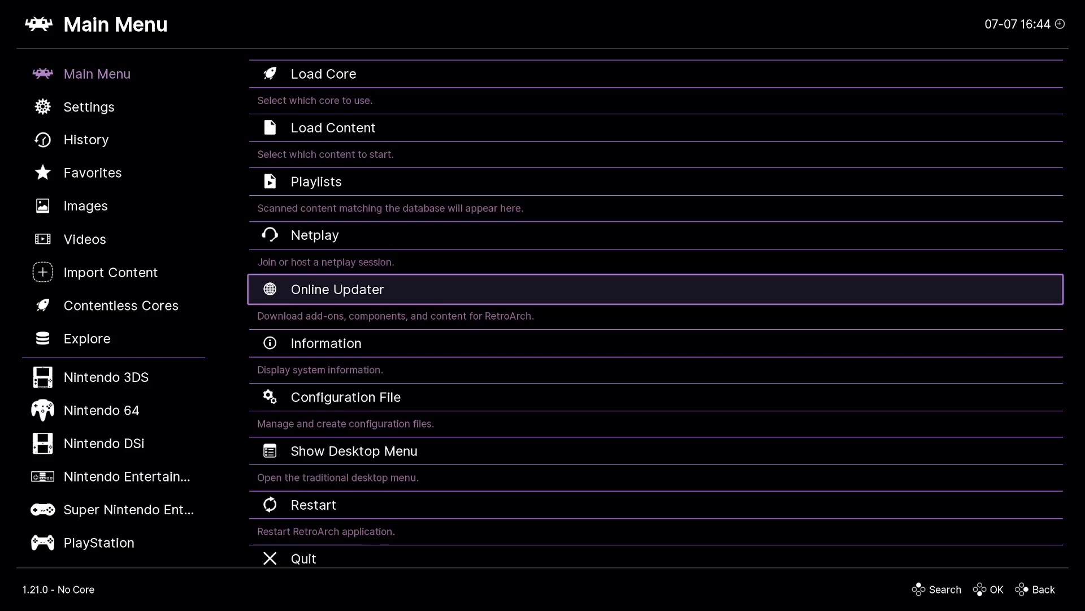
# - Open the Appearance options of the User Interface settings
pyautogui.press('Left')
pyautogui.press('Down')
pyautogui.press('Right')
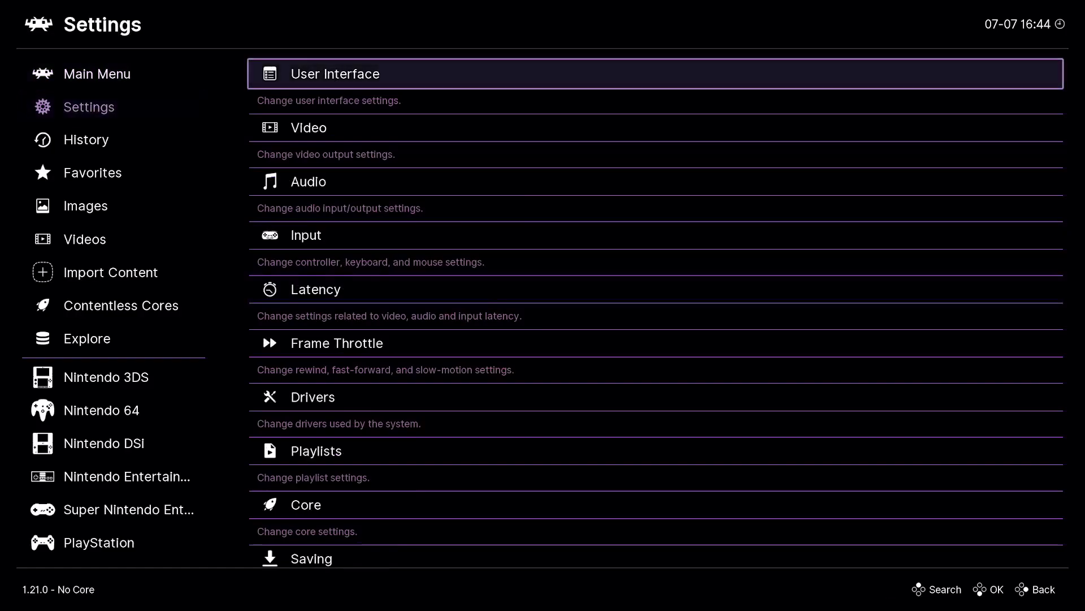
pyautogui.press('Return')
pyautogui.press('Down')
pyautogui.press('Down')
pyautogui.press('Down')
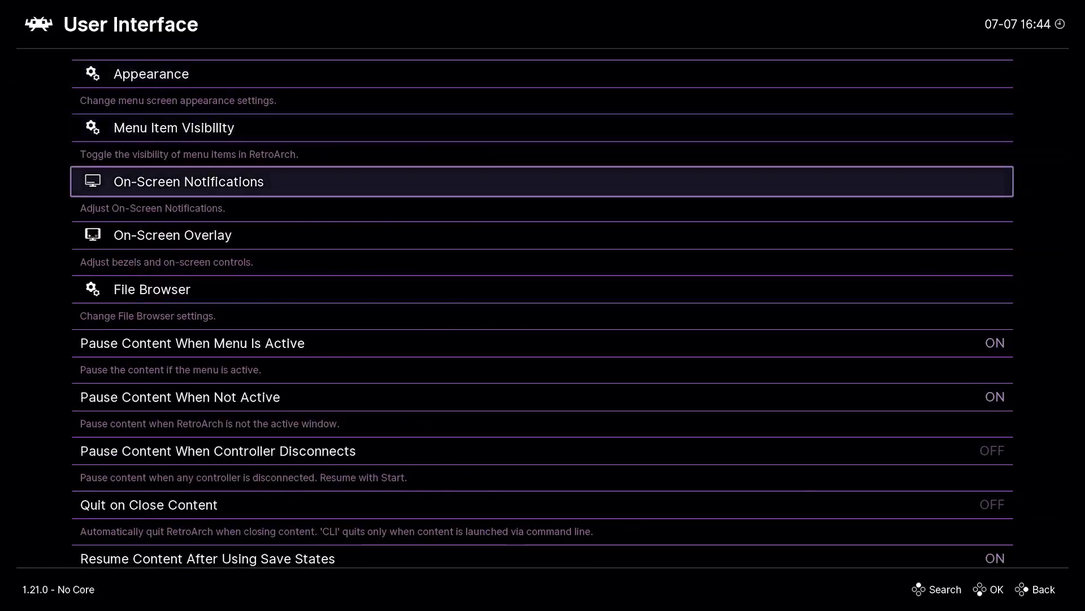
pyautogui.press('Up')
pyautogui.press('Up')
pyautogui.press('Up')
pyautogui.press('Return')
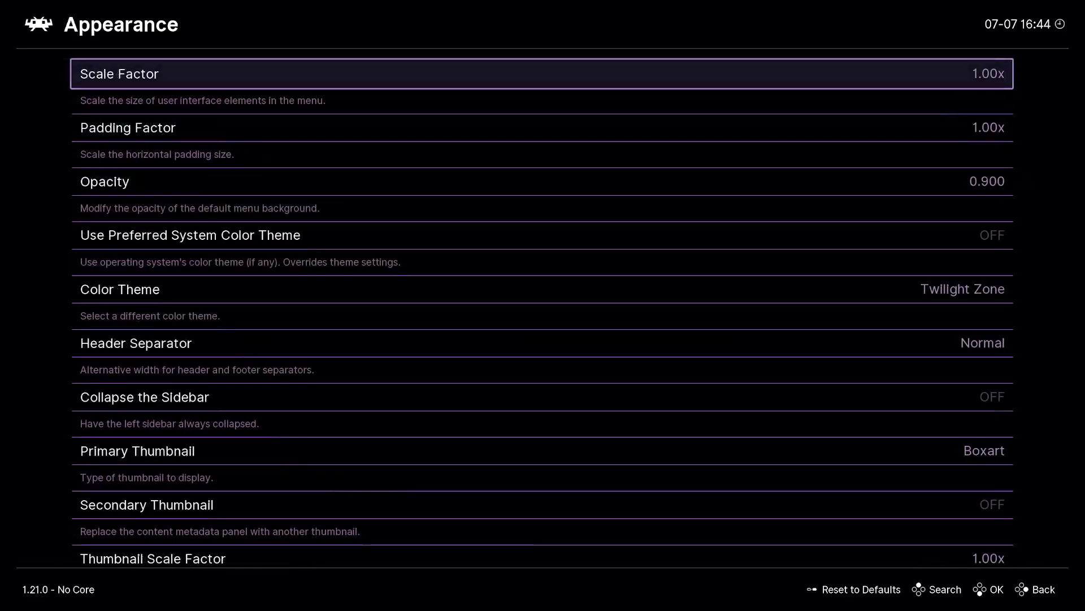
# - Set the menu's color theme to Basic White
pyautogui.press('Down')
pyautogui.press('Down')
pyautogui.press('Down')
pyautogui.press('Down')
pyautogui.press('Return')
pyautogui.press('Up')
pyautogui.press('Up')
pyautogui.press('Up')
pyautogui.press('Up')
pyautogui.press('Up')
pyautogui.press('Up')
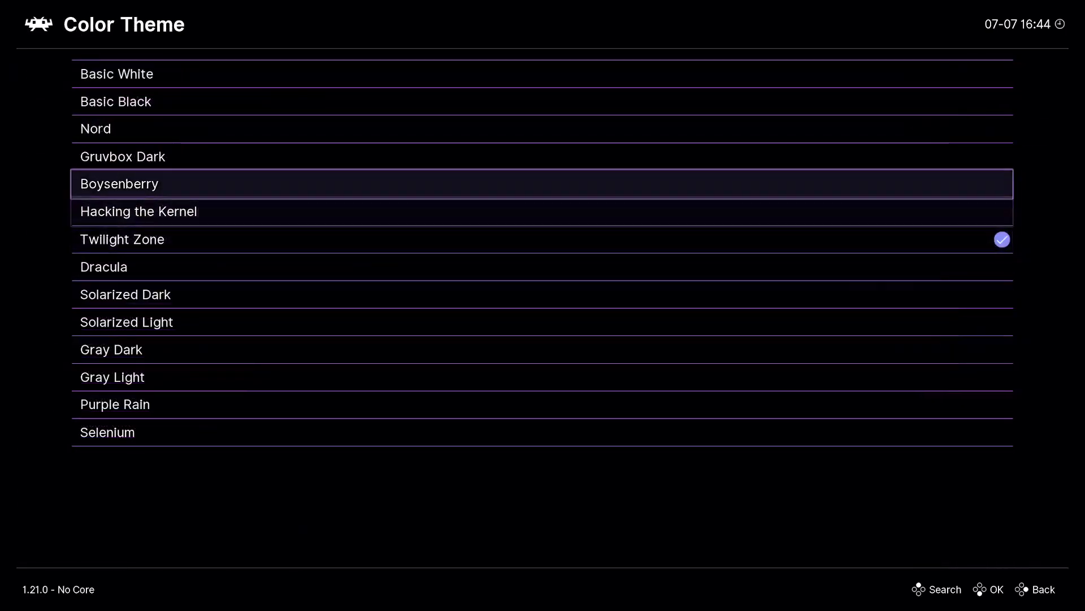
pyautogui.press('Return')
# - Try the Basic Black and Nord color themes one after the other
pyautogui.press('Return')
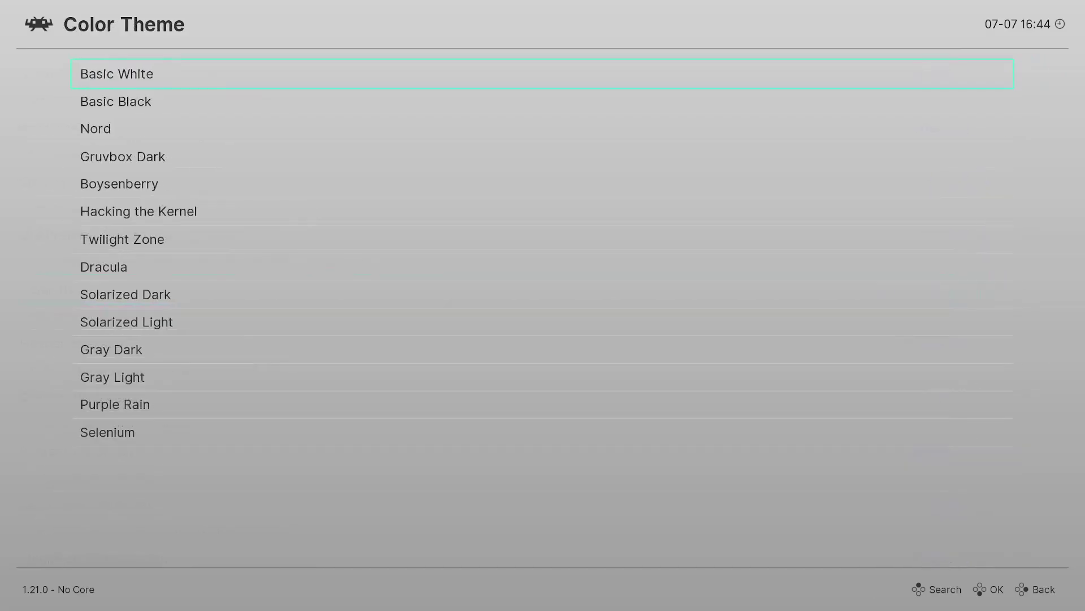
pyautogui.press('Down')
pyautogui.press('Return')
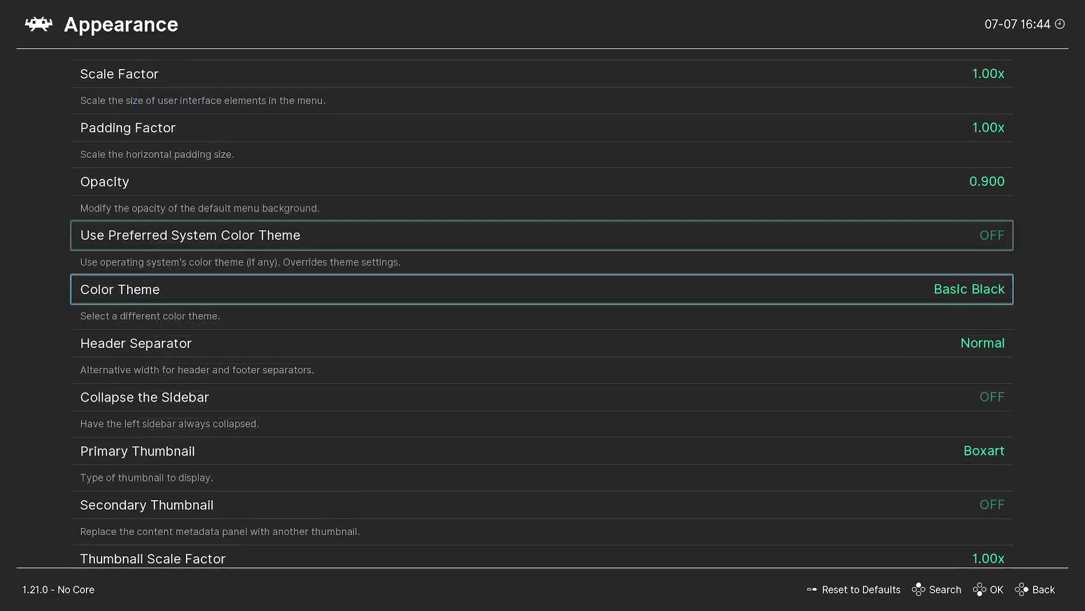
pyautogui.press('Up')
pyautogui.press('Down')
pyautogui.press('Return')
pyautogui.press('Down')
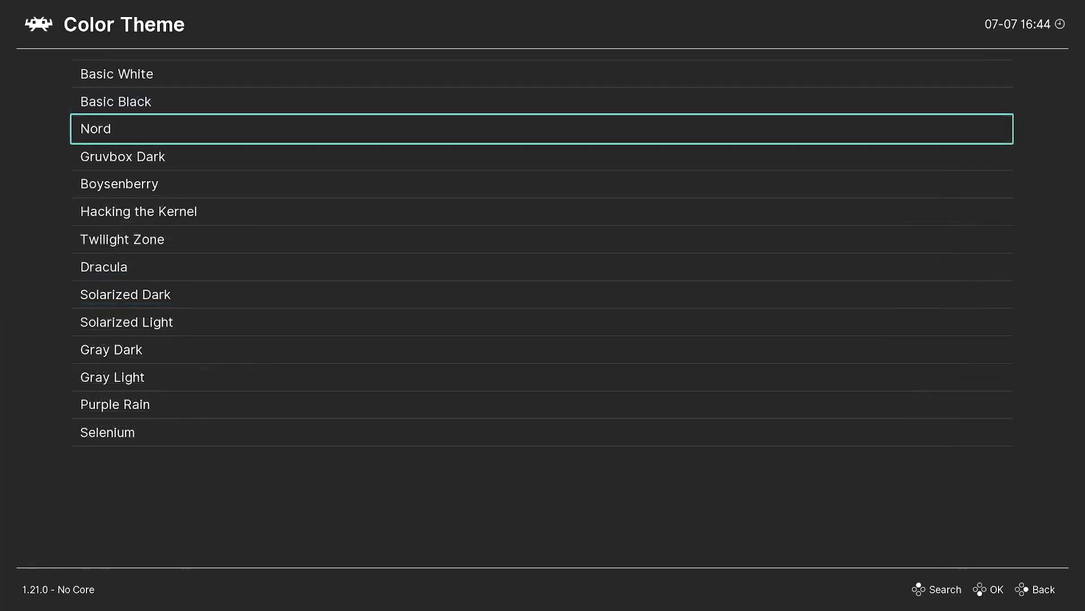
pyautogui.press('Return')
# - Try the Gruvbox Dark and Boysenberry color themes one after the other
pyautogui.press('Return')
pyautogui.press('Down')
pyautogui.press('Return')
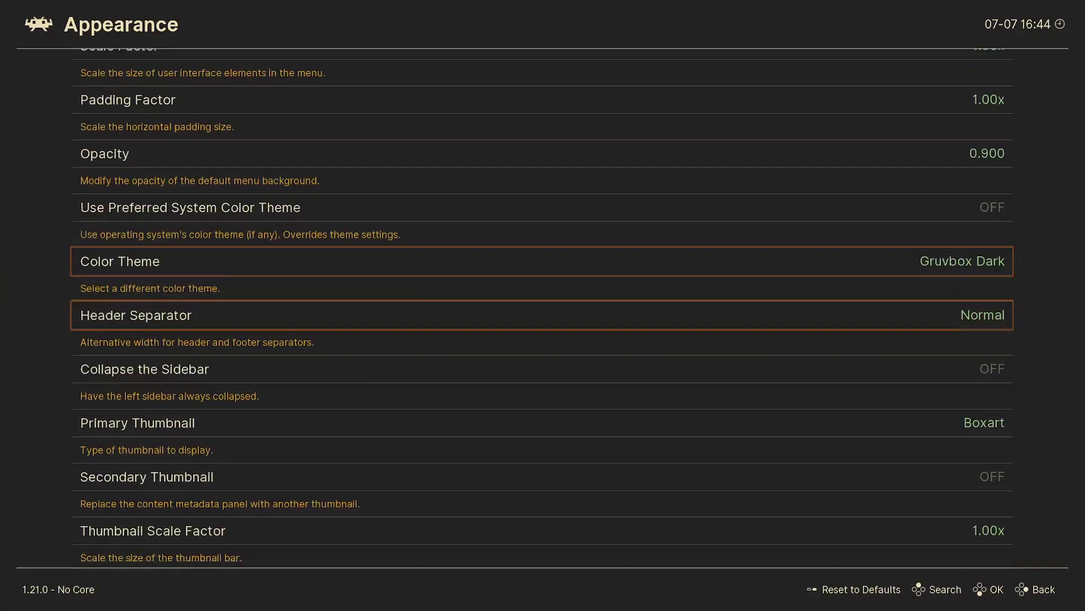
pyautogui.press('Return')
pyautogui.press('Down')
pyautogui.press('Return')
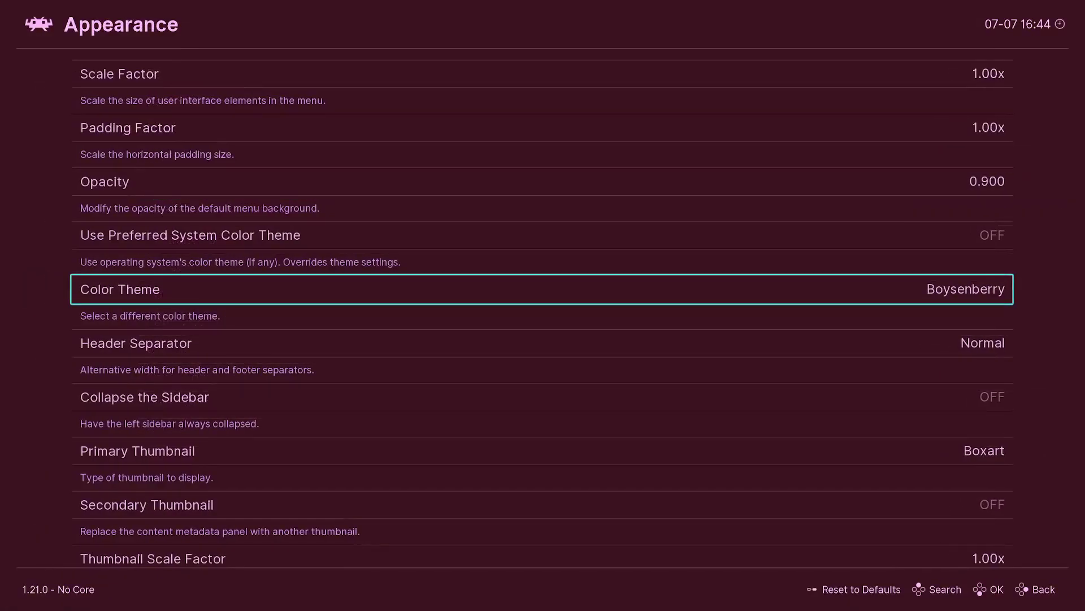
# - Try the Hacking the Kernel and Twilight Zone color themes one after the other
pyautogui.press('Return')
pyautogui.press('Down')
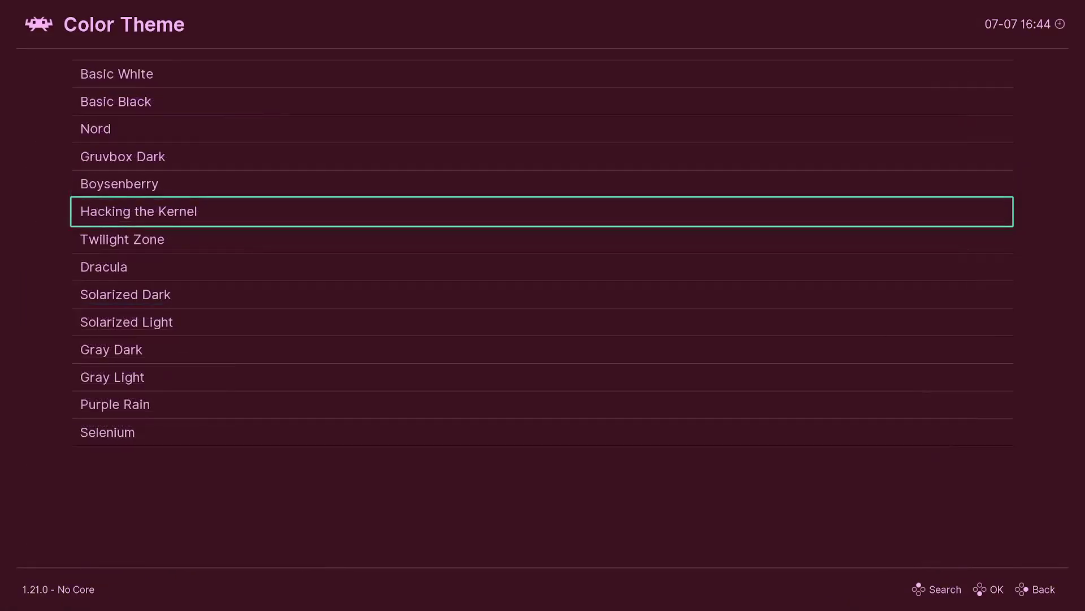
pyautogui.press('Return')
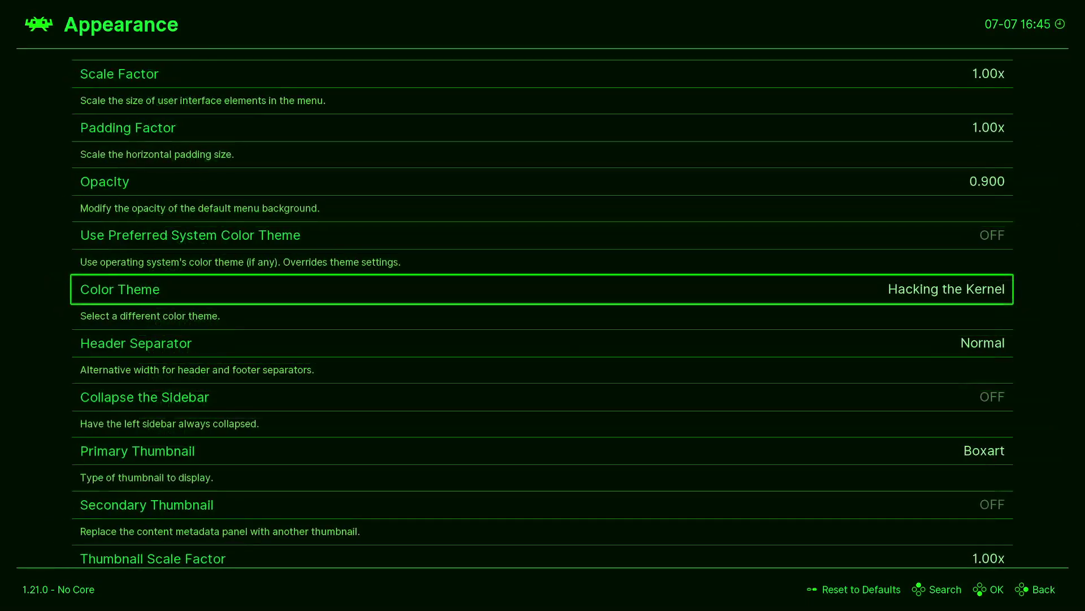
pyautogui.press('Return')
pyautogui.press('Down')
pyautogui.press('Return')
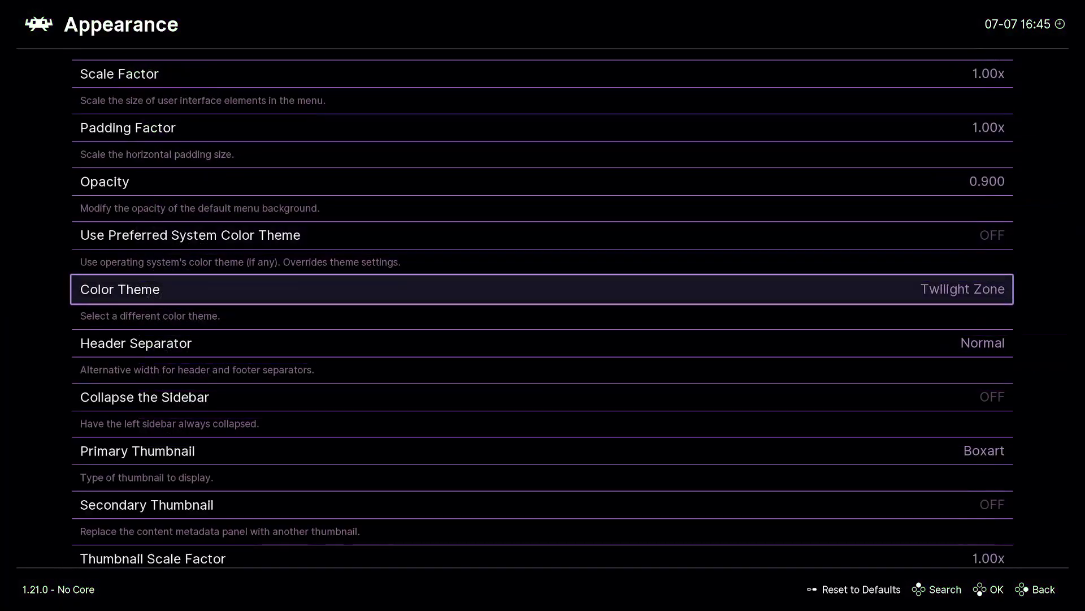
# - Try the Dracula and Solarized Dark color themes one after the other
pyautogui.press('Return')
pyautogui.press('Down')
pyautogui.press('Return')
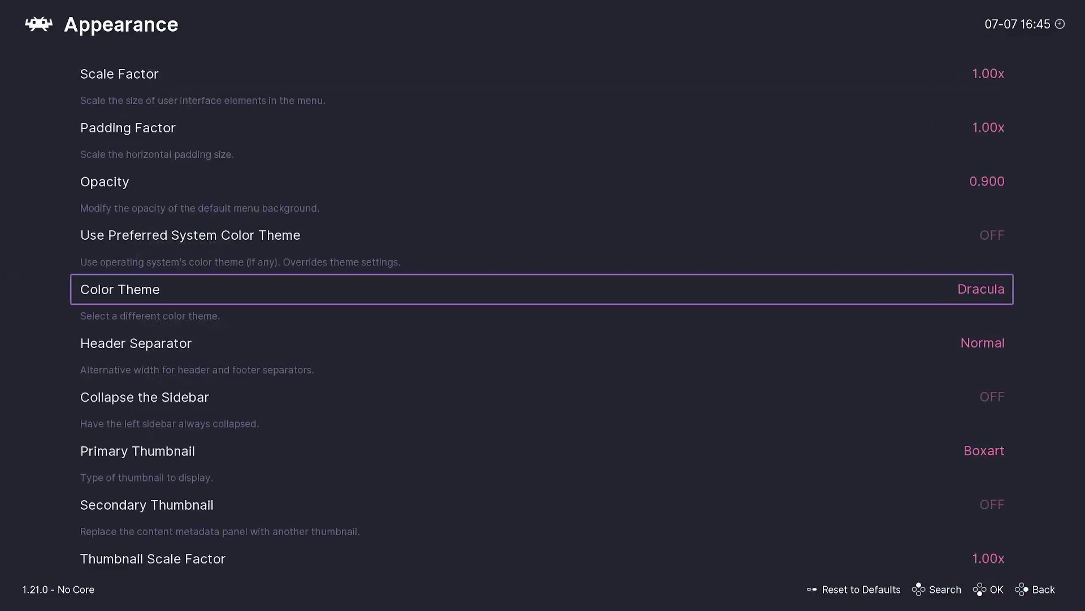
pyautogui.press('Return')
pyautogui.press('Down')
pyautogui.press('Return')
# - Set the menu's color theme to Solarized Light
pyautogui.press('Down')
pyautogui.press('Up')
pyautogui.press('Return')
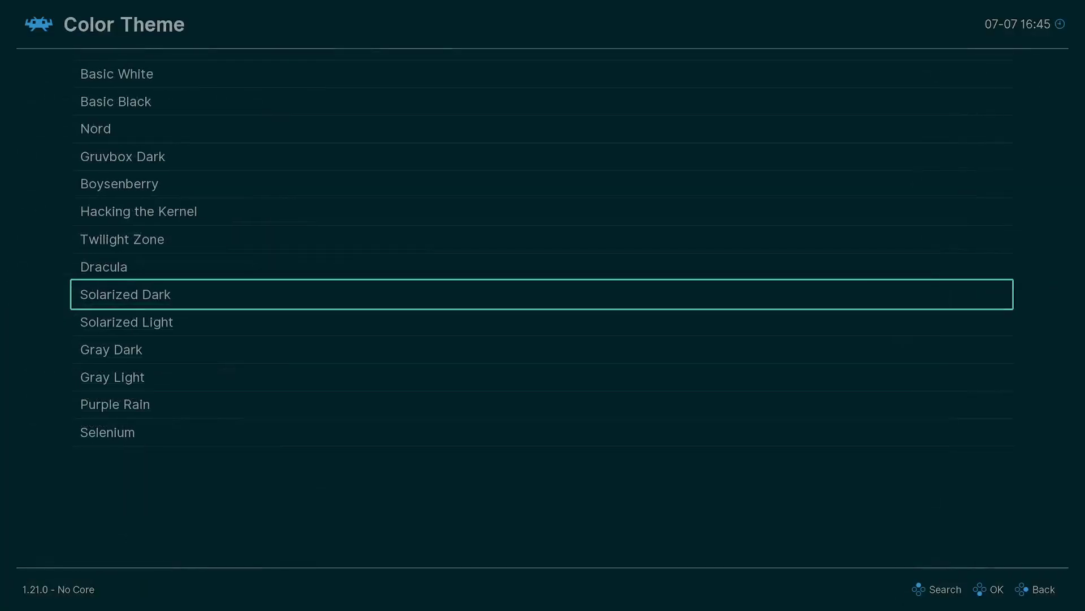
pyautogui.press('Down')
pyautogui.press('Return')
# - Set the color theme to Gray Dark and reopen the list of themes
pyautogui.press('Return')
pyautogui.press('Return')
pyautogui.press('Return')
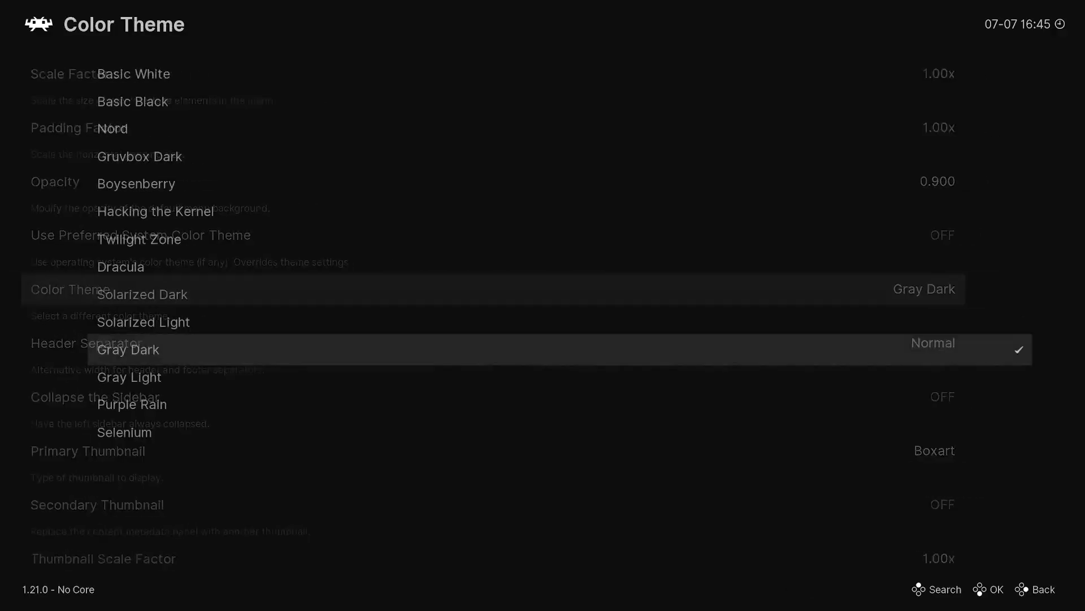
# - Try the Gray Light and Purple Rain color themes one after the other
pyautogui.press('Down')
pyautogui.press('Return')
pyautogui.press('Down')
pyautogui.press('Up')
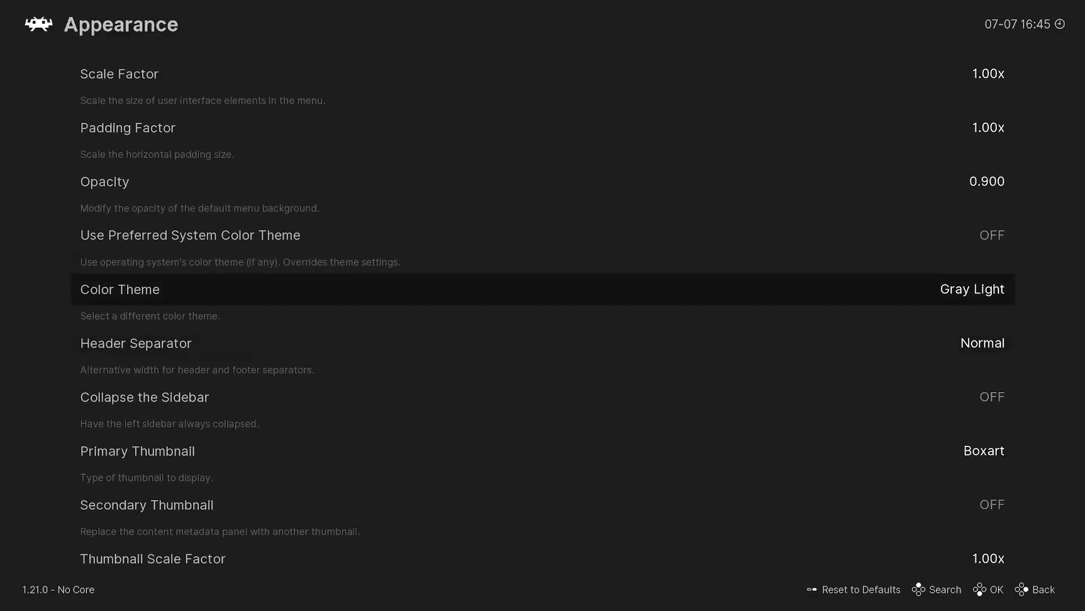
pyautogui.press('Up')
pyautogui.press('Down')
pyautogui.press('Return')
pyautogui.press('Down')
pyautogui.press('Return')
# - Set the menu's color theme to Selenium and leave the Appearance settings
pyautogui.press('Return')
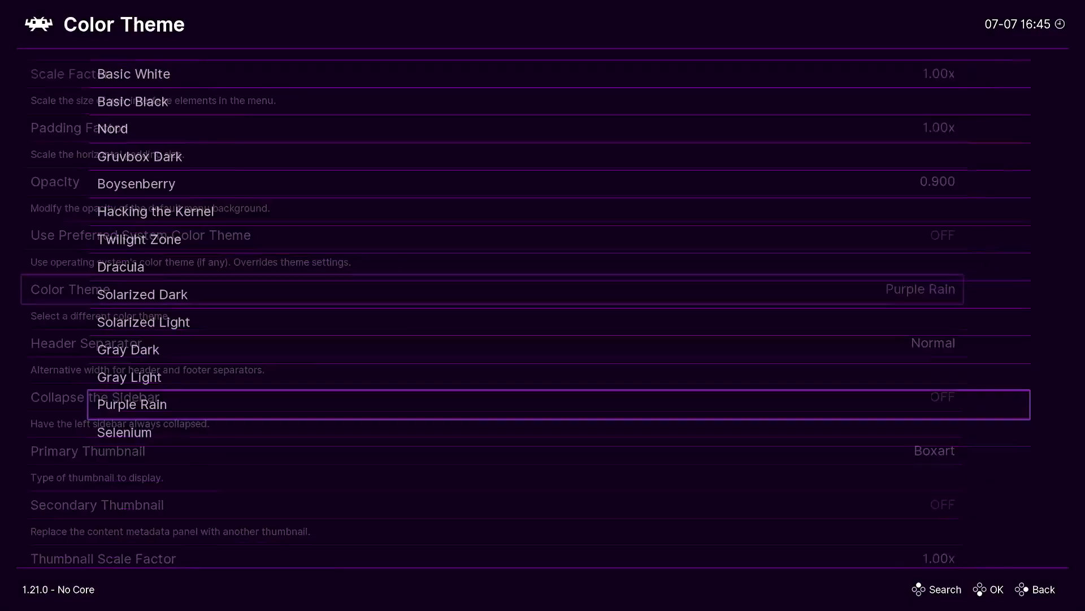
pyautogui.press('Down')
pyautogui.press('Return')
pyautogui.press('Up')
pyautogui.press('Up')
pyautogui.press('Down')
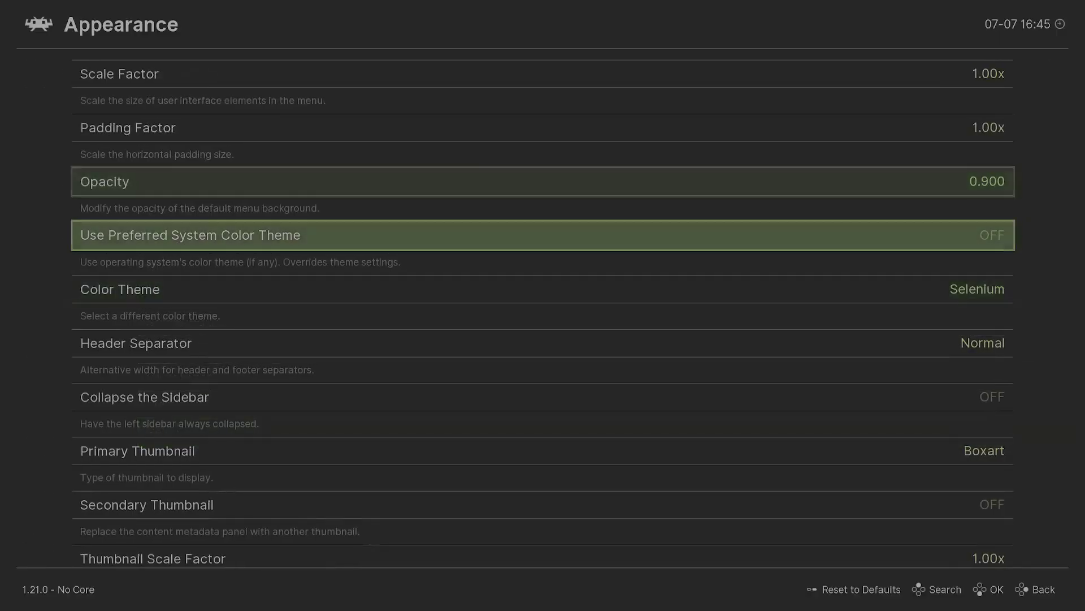
pyautogui.press('Down')
pyautogui.press('BackSpace')
pyautogui.press('BackSpace')
# - Browse the sidebar categories and console playlists to see how they look in the new color theme
pyautogui.press('Left')
pyautogui.press('Down')
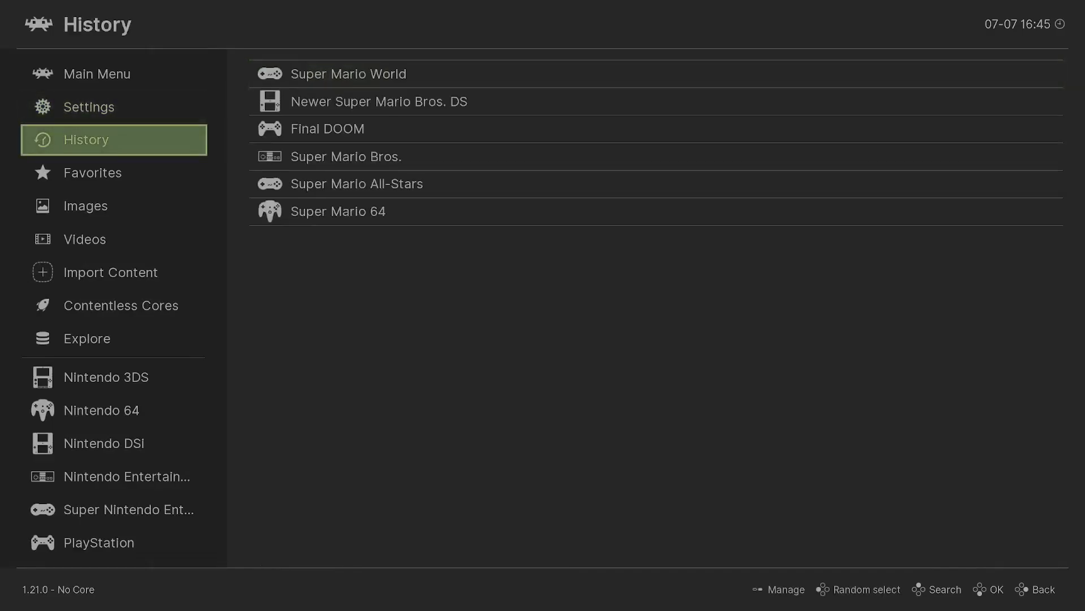
pyautogui.press('Down')
pyautogui.press('Down')
pyautogui.press('Down')
pyautogui.press('Down')
pyautogui.press('Down')
pyautogui.press('Down')
pyautogui.press('Down')
pyautogui.press('Down')
pyautogui.press('Down')
pyautogui.press('Down')
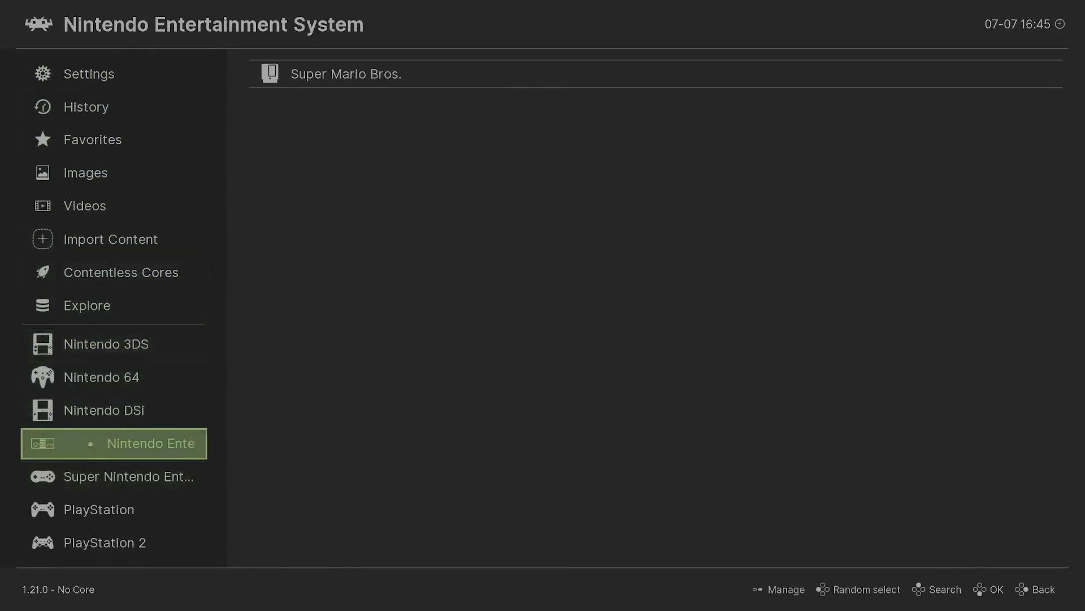
pyautogui.press('Up')
pyautogui.press('Up')
pyautogui.press('Up')
pyautogui.press('Up')
pyautogui.press('Up')
pyautogui.press('Up')
pyautogui.press('Up')
pyautogui.press('Up')
pyautogui.press('Up')
pyautogui.press('Up')
pyautogui.press('Up')
# - Open the Drivers category in the settings
pyautogui.press('Right')
pyautogui.press('Down')
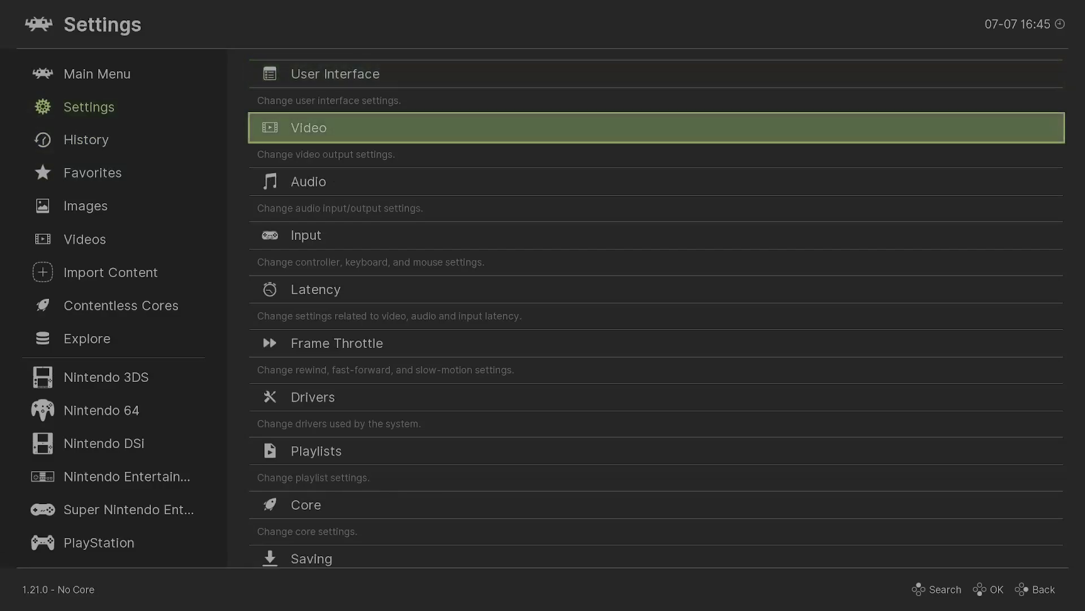
pyautogui.press('Down')
pyautogui.press('Down')
pyautogui.press('Down')
pyautogui.press('Down')
pyautogui.press('Down')
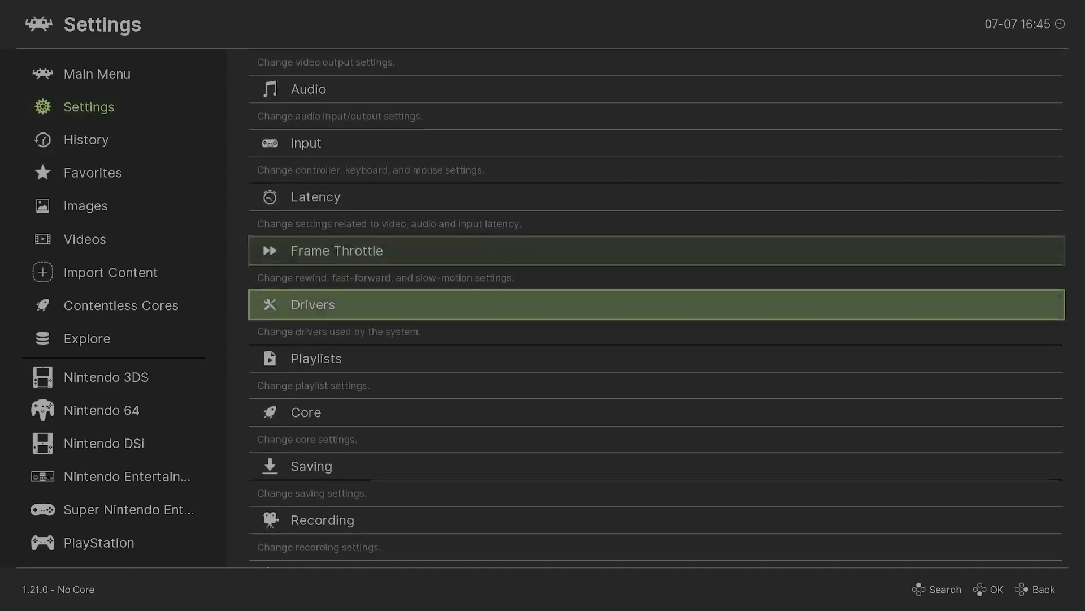
pyautogui.press('Return')
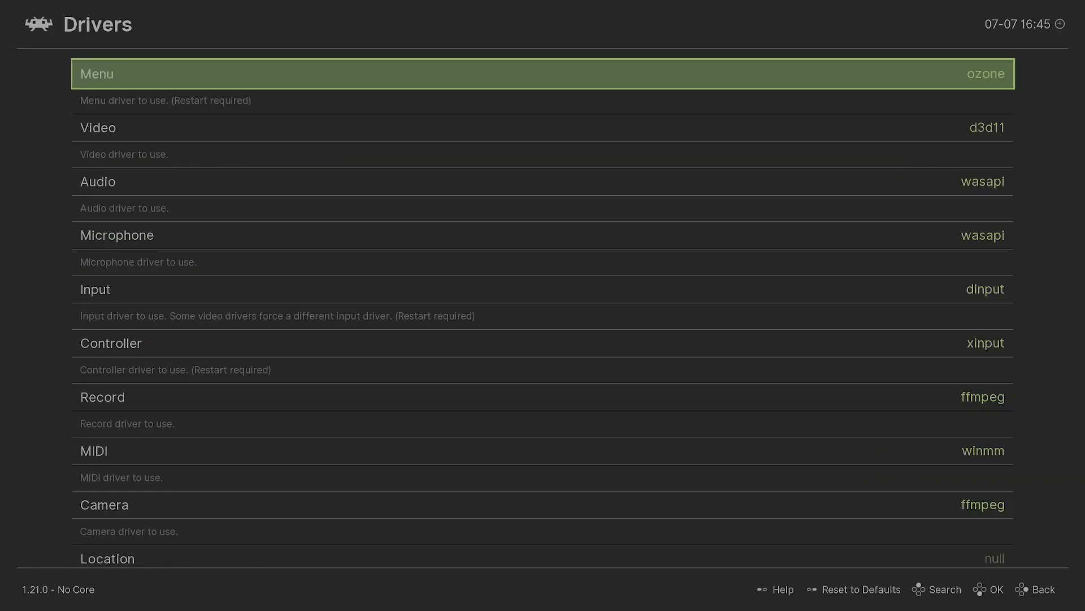
# - Set the menu driver to xmb and leave the Drivers settings
pyautogui.press('Return')
pyautogui.press('Up')
pyautogui.press('Down')
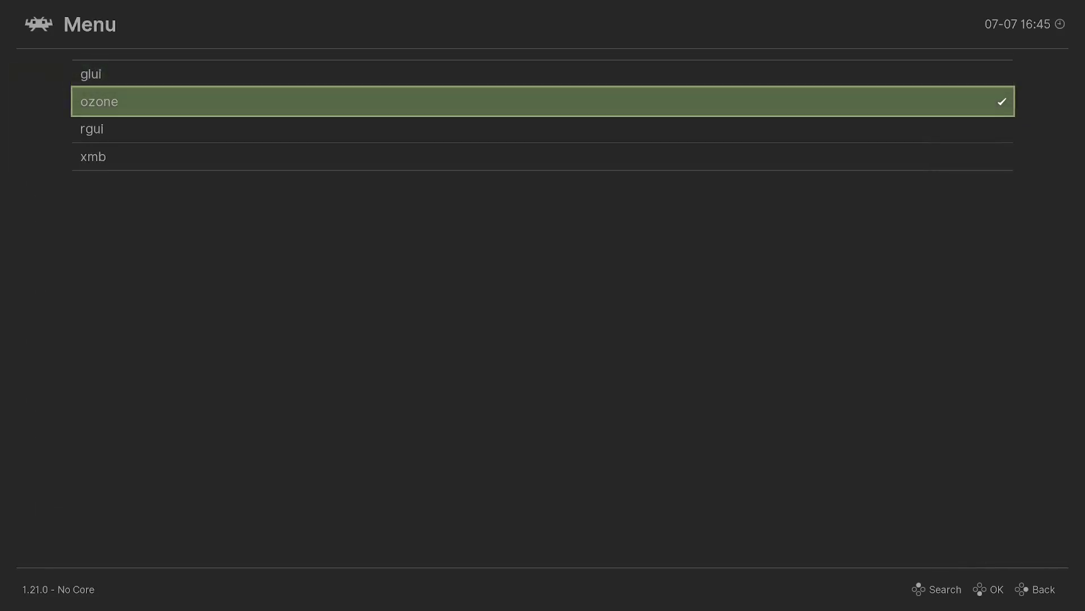
pyautogui.press('Down')
pyautogui.press('Down')
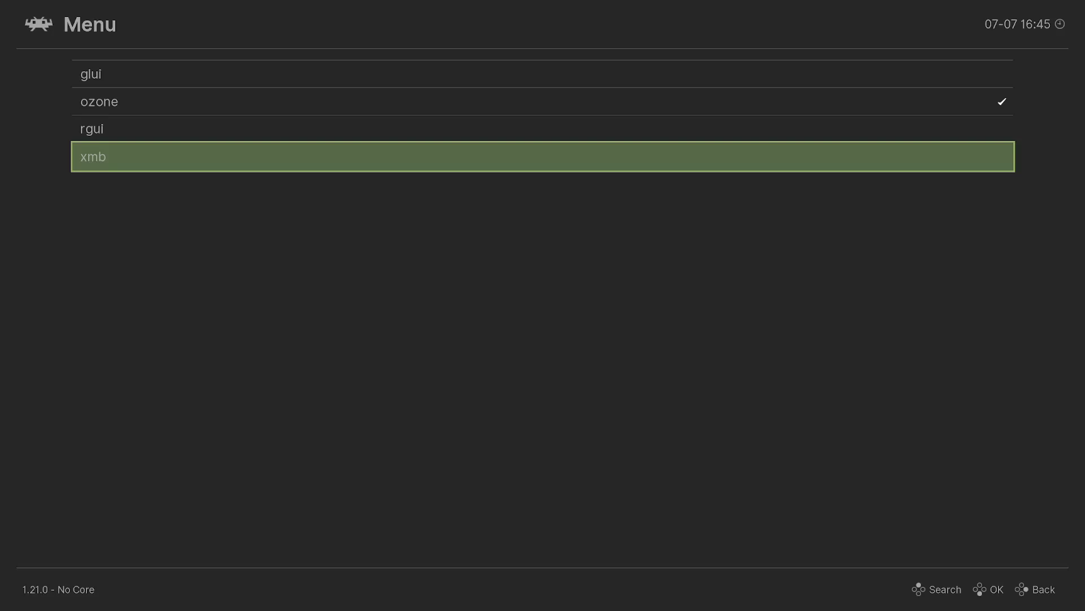
pyautogui.press('Return')
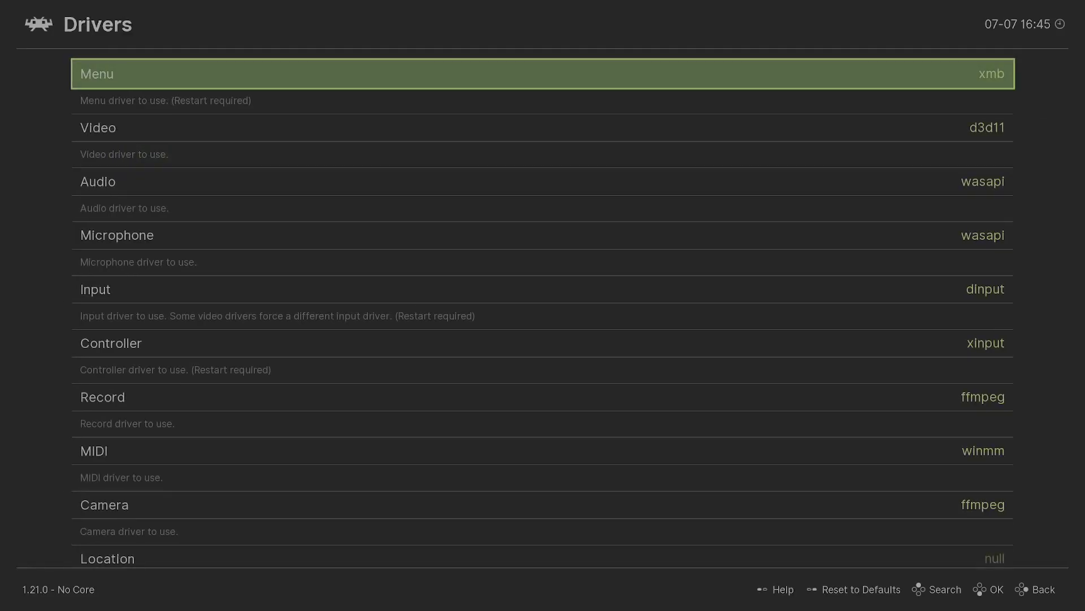
pyautogui.press('BackSpace')
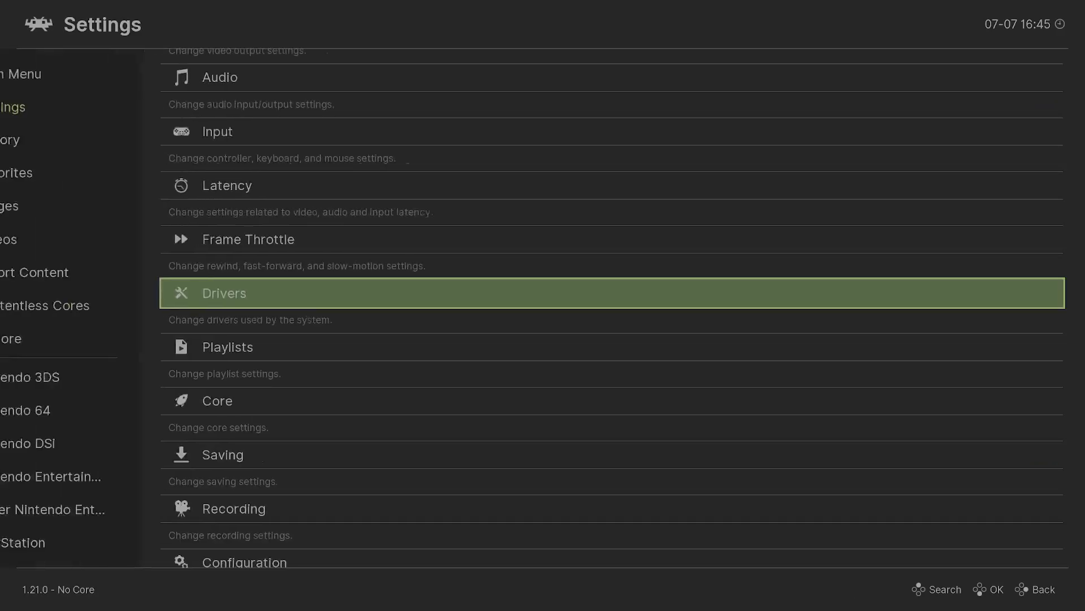
# - Look through the remaining settings categories below Drivers
pyautogui.press('Down')
pyautogui.press('Down')
pyautogui.press('Down')
pyautogui.press('Down')
pyautogui.press('Down')
pyautogui.press('Down')
pyautogui.press('Down')
pyautogui.press('Down')
pyautogui.press('Down')
pyautogui.press('Down')
pyautogui.press('Down')
pyautogui.press('Down')
pyautogui.press('Down')
pyautogui.press('Down')
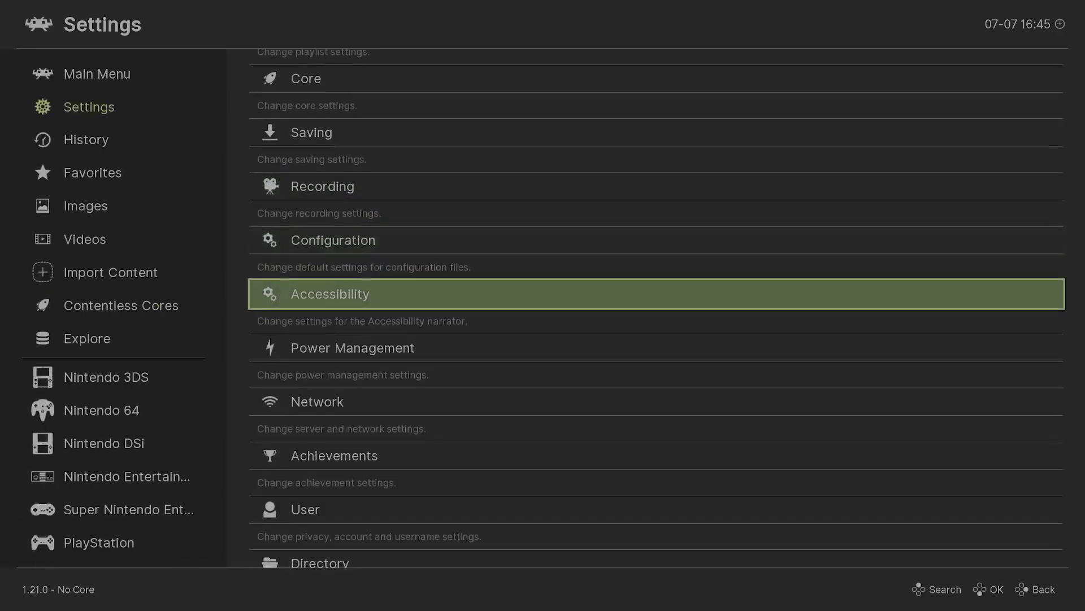
# - Restart the application from the Main Menu to load the xmb interface
pyautogui.press('Left')
pyautogui.press('Up')
pyautogui.press('Right')
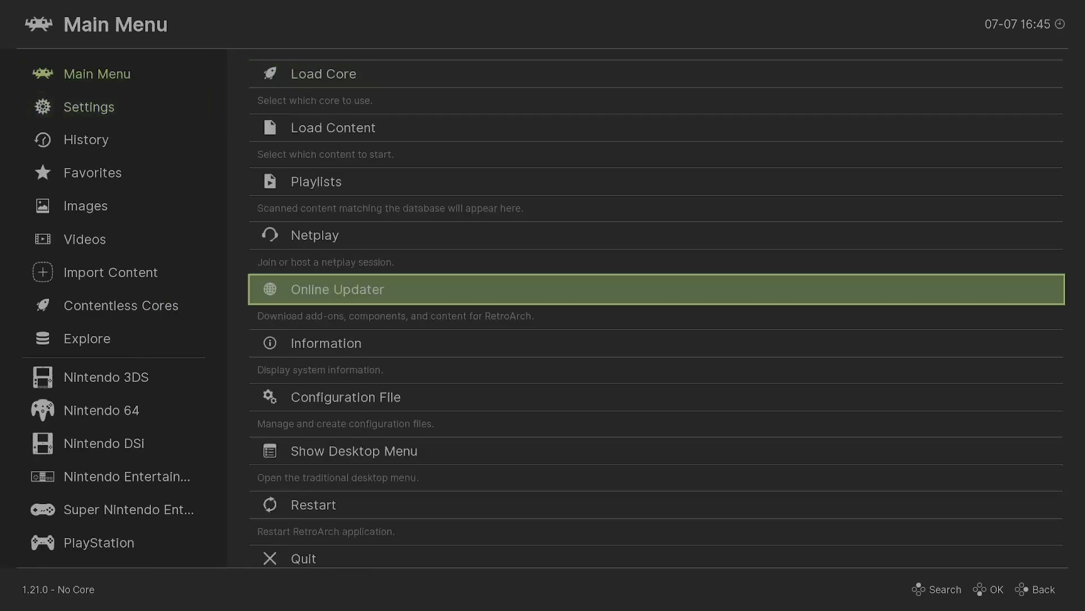
pyautogui.press('Up')
pyautogui.press('Up')
pyautogui.press('Up')
pyautogui.press('Up')
pyautogui.press('Up')
pyautogui.press('Up')
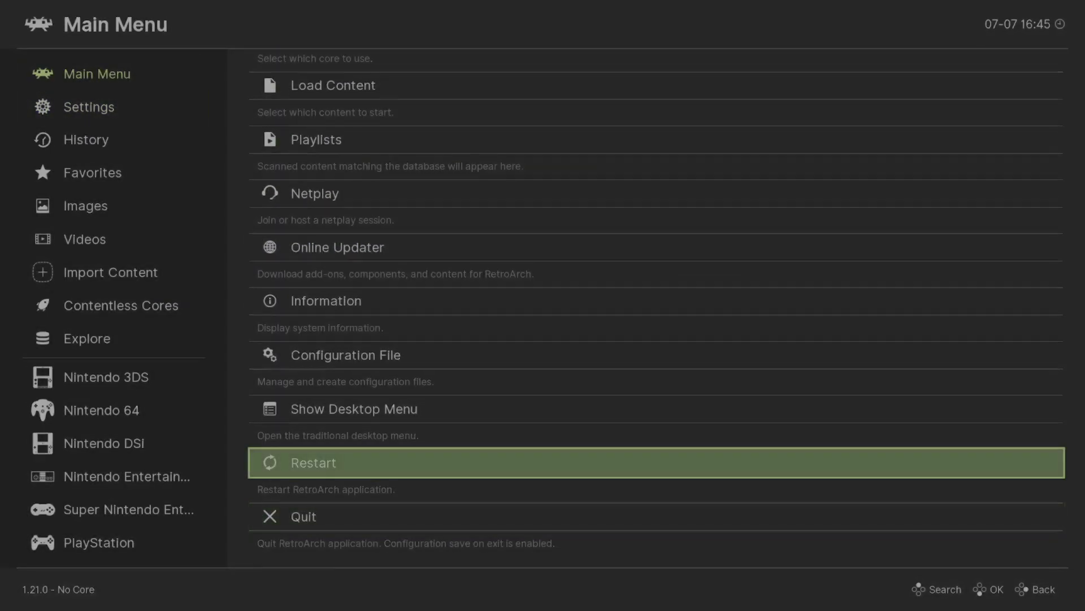
pyautogui.press('Return')
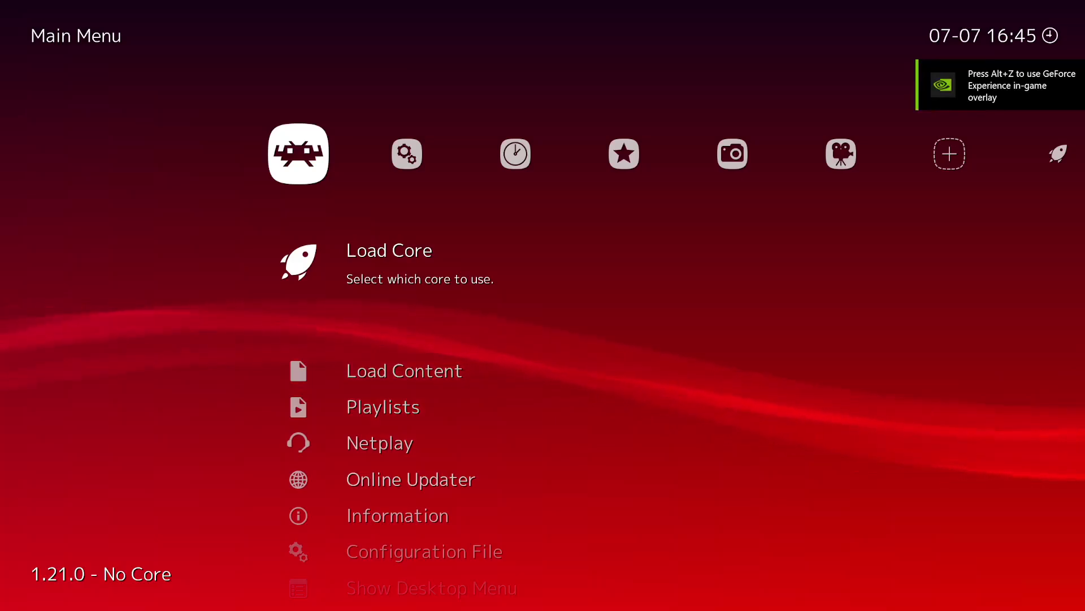
# - Browse the xmb interface's categories from the Main Menu through to the Nintendo Entertainment System playlist
pyautogui.press('Right')
pyautogui.press('Right')
pyautogui.press('Right')
pyautogui.press('Right')
pyautogui.press('Right')
pyautogui.press('Right')
pyautogui.press('Right')
pyautogui.press('Right')
pyautogui.press('Right')
pyautogui.press('Right')
pyautogui.press('Right')
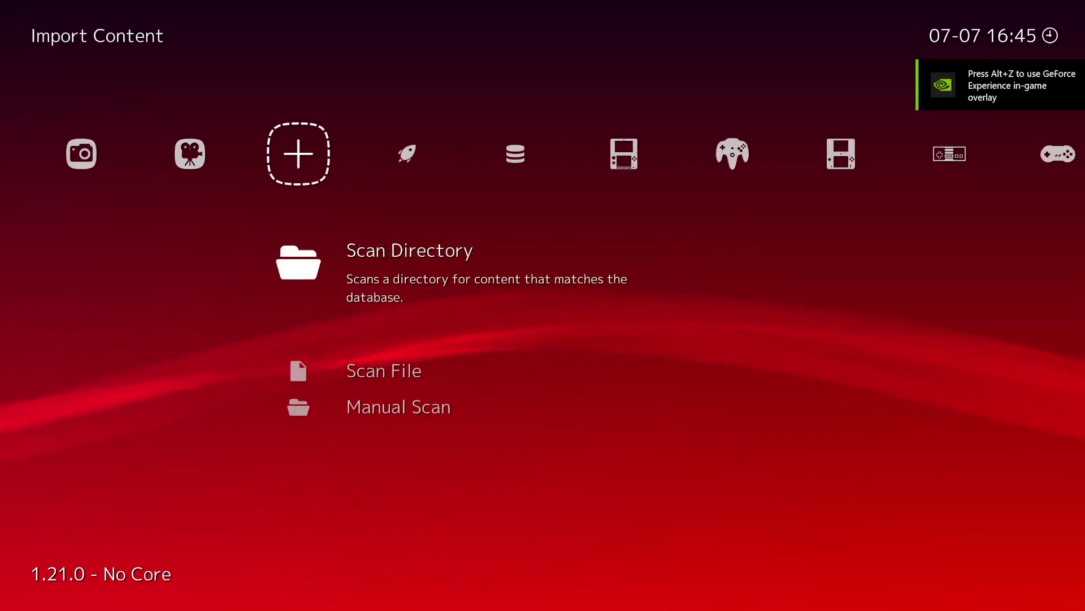
pyautogui.press('Right')
pyautogui.press('Right')
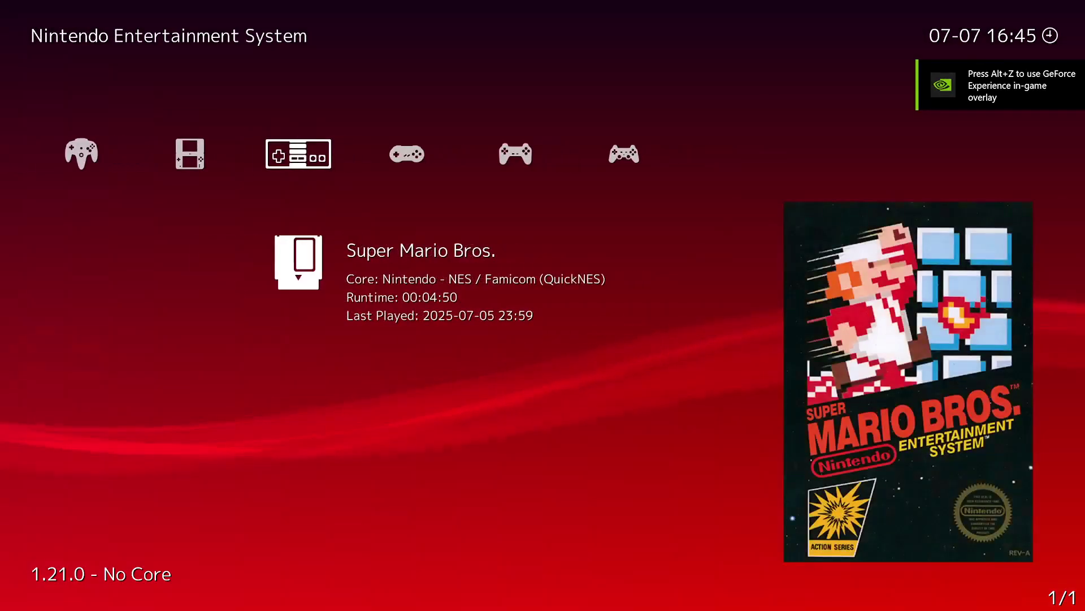
# - Browse back through the xmb categories from the console playlists to the History list and beyond
pyautogui.press('Left')
pyautogui.press('Left')
pyautogui.press('Left')
pyautogui.press('Left')
pyautogui.press('Left')
pyautogui.press('Left')
pyautogui.press('Left')
pyautogui.press('Left')
pyautogui.press('Left')
pyautogui.press('Left')
pyautogui.press('Left')
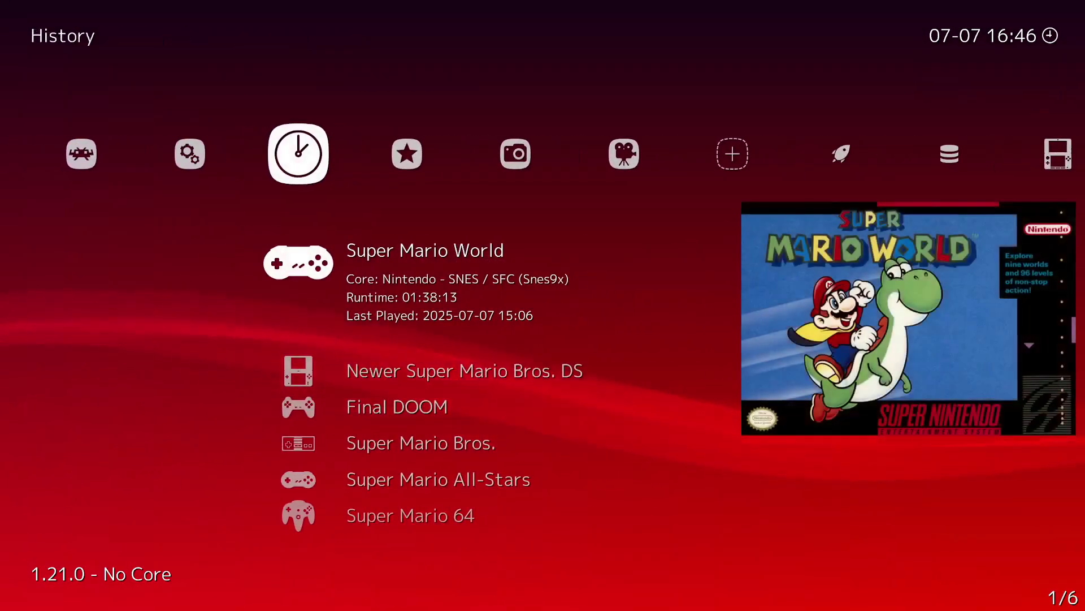
pyautogui.press('Left')
# - Examine the console playlists in the xmb interface, ending on the PlayStation playlist
pyautogui.press('Right')
pyautogui.press('Right')
pyautogui.press('Right')
pyautogui.press('Right')
pyautogui.press('Right')
pyautogui.press('Right')
pyautogui.press('Right')
pyautogui.press('Right')
pyautogui.press('Right')
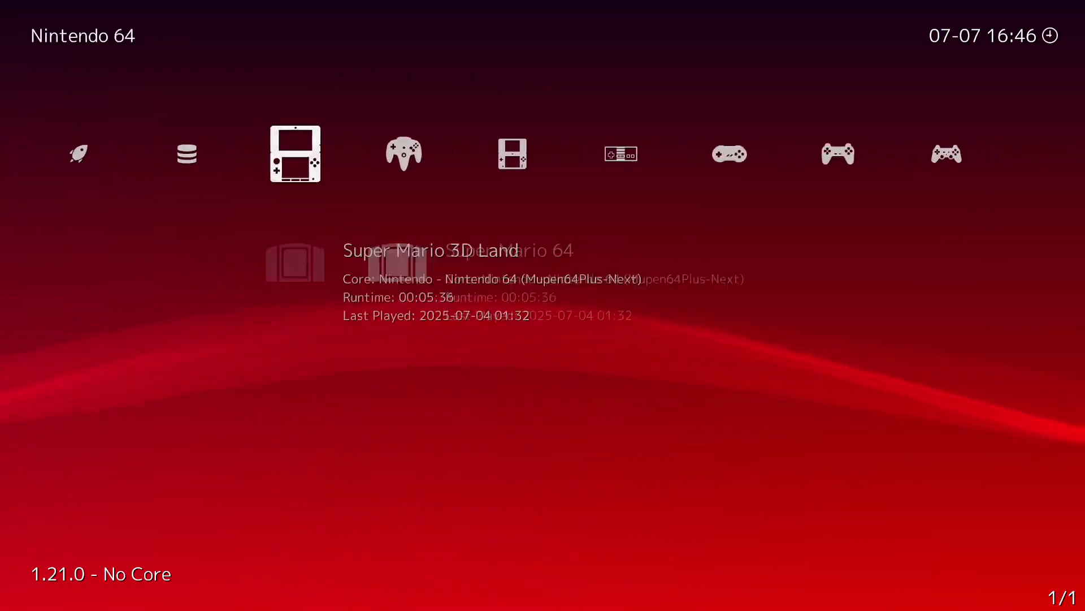
pyautogui.press('Right')
pyautogui.press('Right')
pyautogui.press('Right')
pyautogui.press('Right')
pyautogui.press('Right')
pyautogui.press('Left')
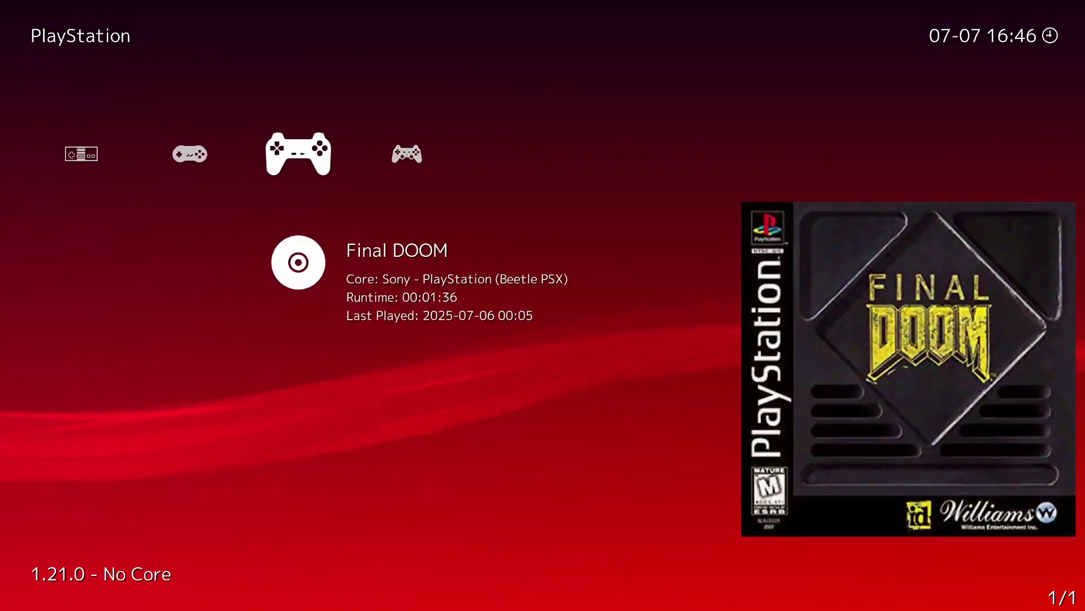
# - Return to the settings and open the list of menu drivers in the Drivers category
pyautogui.press('Left')
pyautogui.press('Left')
pyautogui.press('Left')
pyautogui.press('Left')
pyautogui.press('Left')
pyautogui.press('Left')
pyautogui.press('Left')
pyautogui.press('Left')
pyautogui.press('Left')
pyautogui.press('Left')
pyautogui.press('Left')
pyautogui.press('Left')
pyautogui.press('Left')
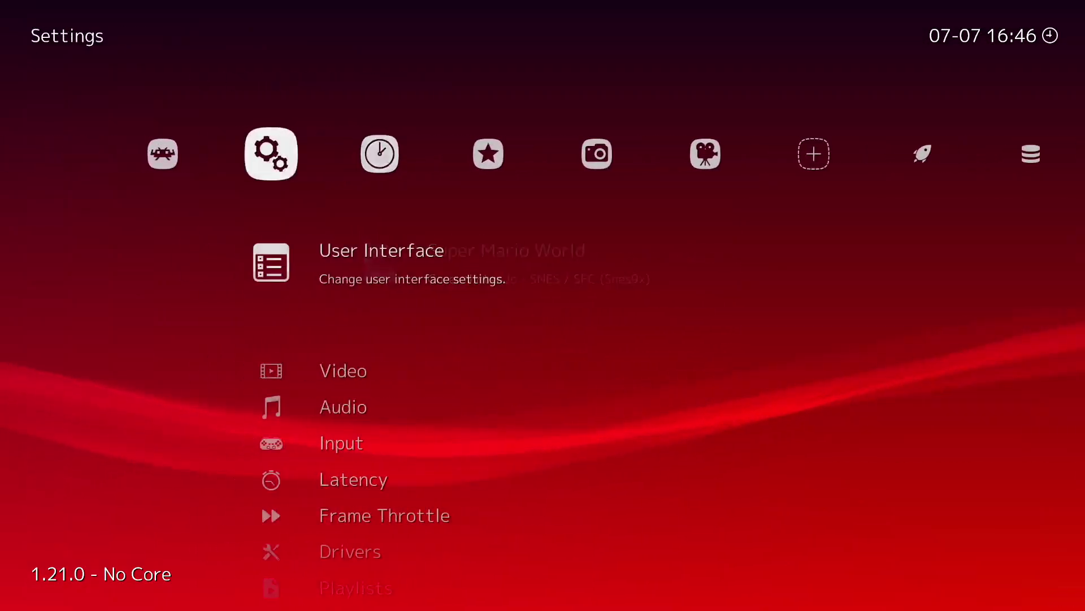
pyautogui.press('Down')
pyautogui.press('Down')
pyautogui.press('Down')
pyautogui.press('Down')
pyautogui.press('Down')
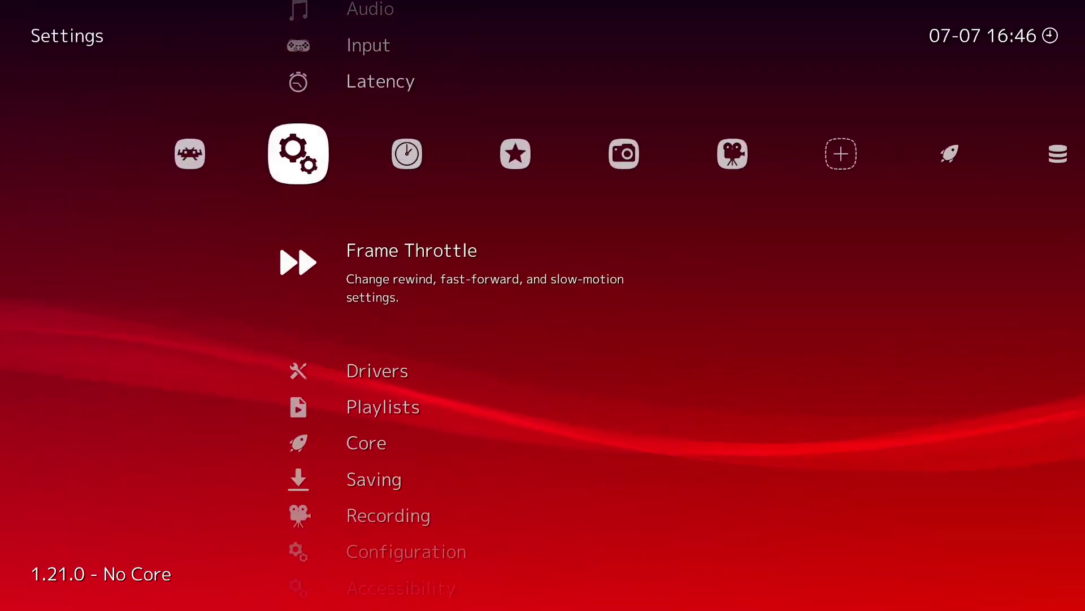
pyautogui.press('Down')
pyautogui.press('Return')
pyautogui.press('Return')
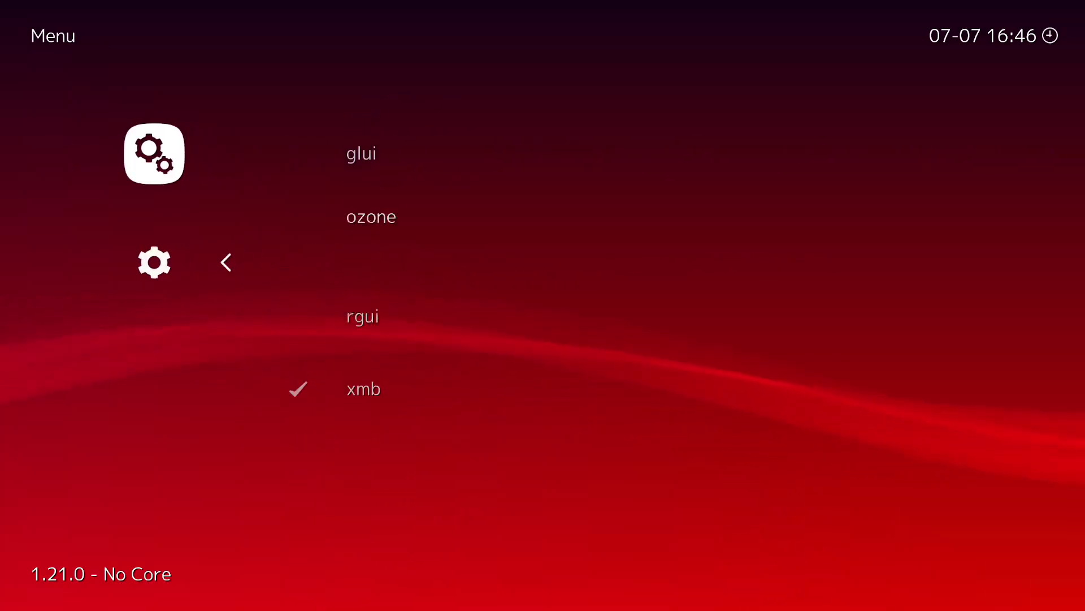
# - Compare the available menu drivers, set the menu driver to rgui and leave the Drivers settings
pyautogui.press('Up')
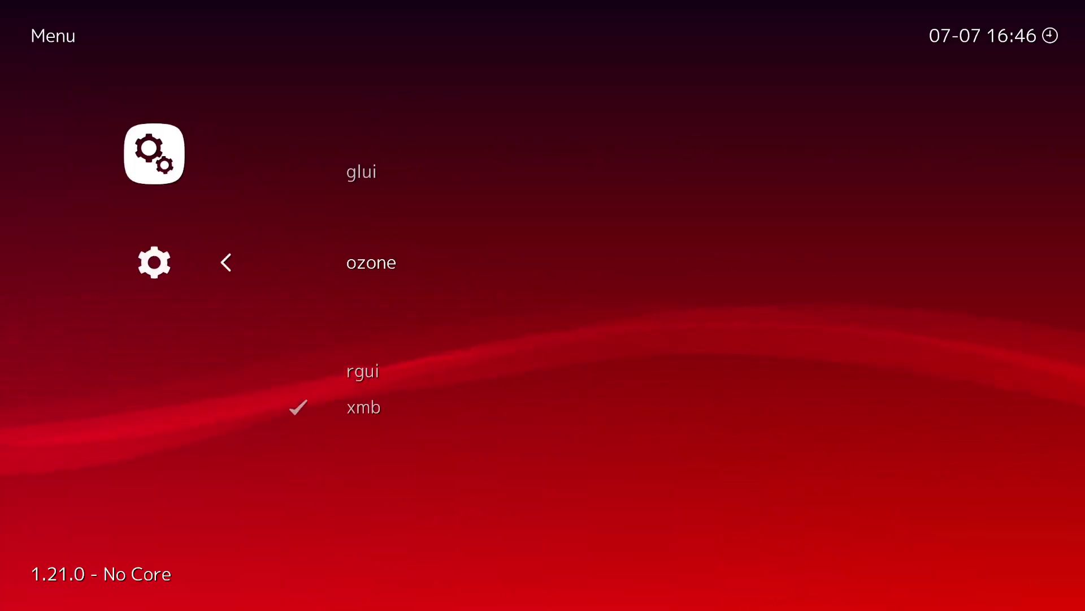
pyautogui.press('Up')
pyautogui.press('Down')
pyautogui.press('Down')
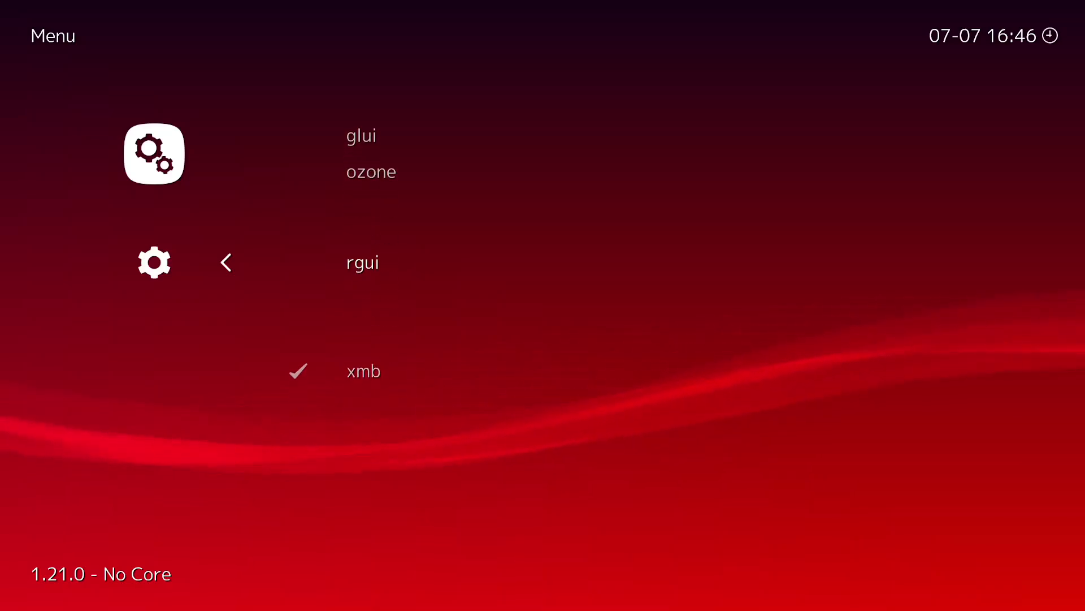
pyautogui.press('Up')
pyautogui.press('Up')
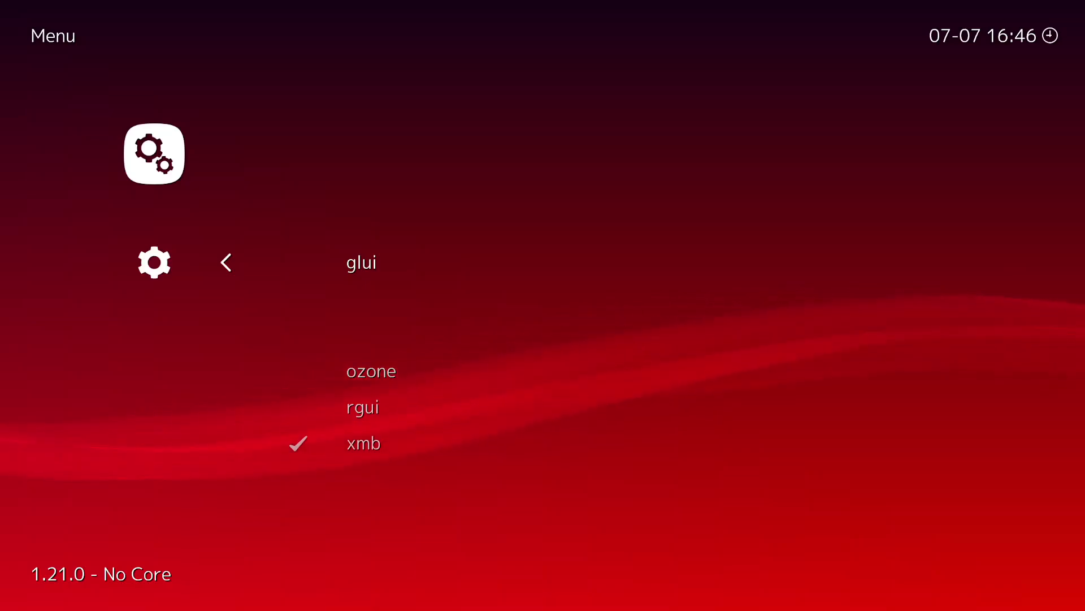
pyautogui.press('Down')
pyautogui.press('Return')
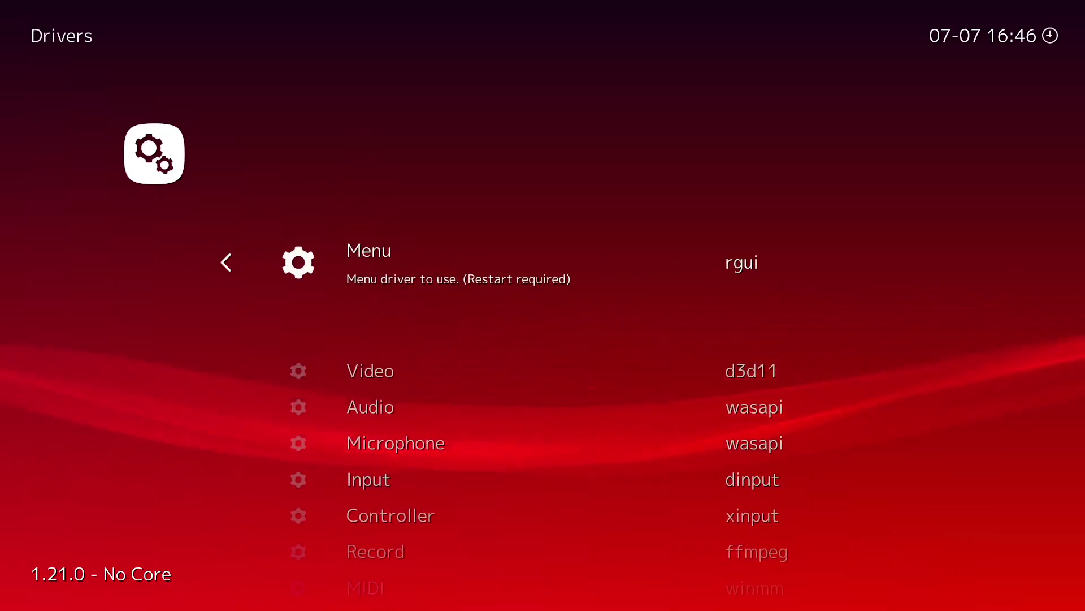
pyautogui.press('BackSpace')
# - Restart the application from the Main Menu to load the rgui interface
pyautogui.press('Left')
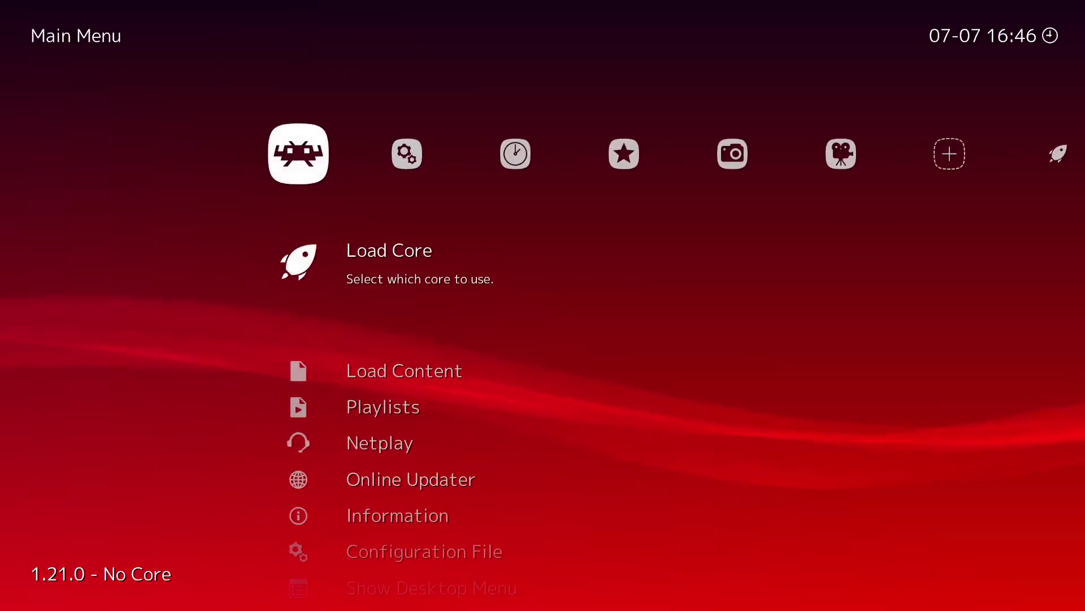
pyautogui.press('Down')
pyautogui.press('Down')
pyautogui.press('Down')
pyautogui.press('Down')
pyautogui.press('Down')
pyautogui.press('Down')
pyautogui.press('Down')
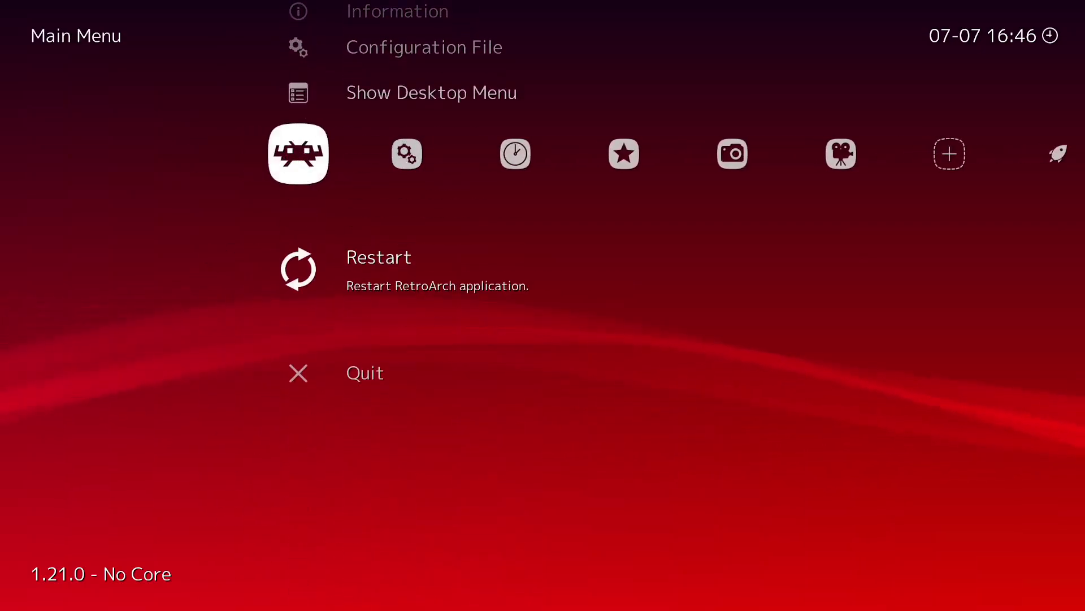
pyautogui.press('Return')
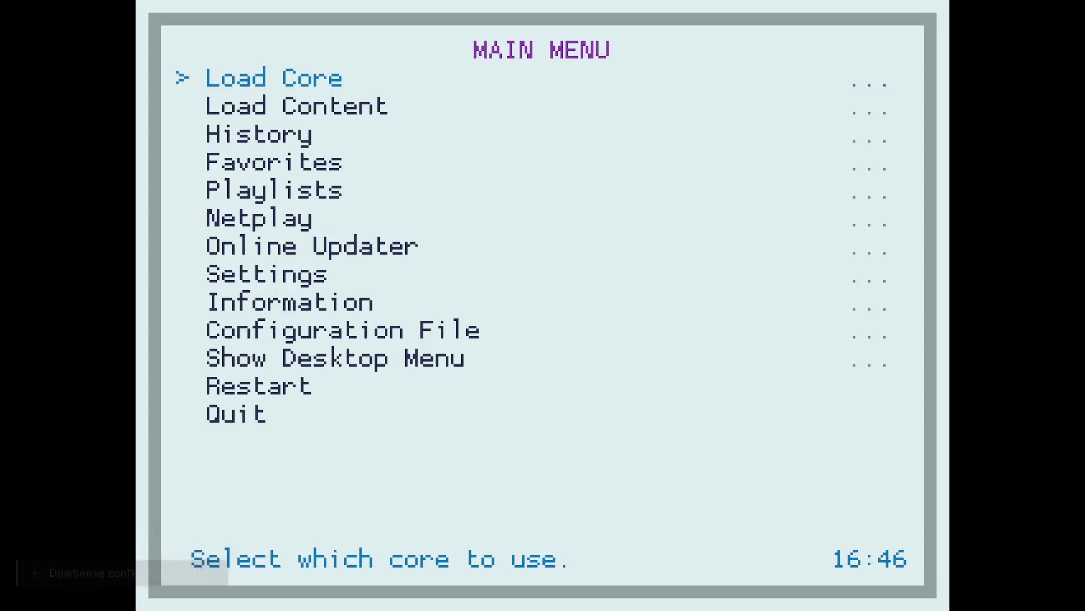
# - Look through all the entries of the rgui Main Menu, from Load Core down to Quit
pyautogui.press('Down')
pyautogui.press('Down')
pyautogui.press('Down')
pyautogui.press('Down')
pyautogui.press('Down')
pyautogui.press('Down')
pyautogui.press('Down')
pyautogui.press('Down')
pyautogui.press('Down')
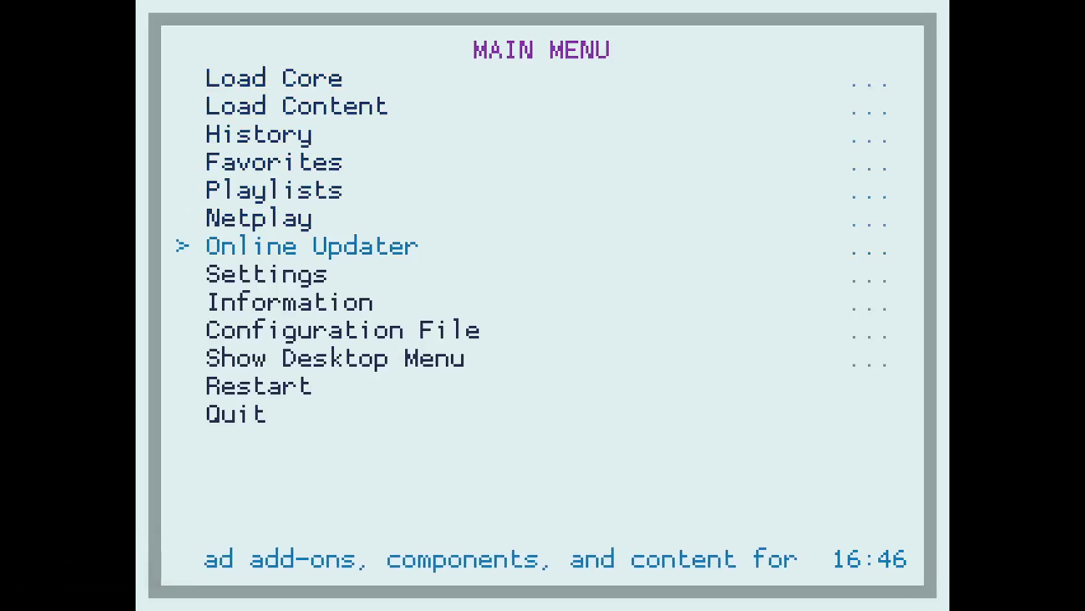
pyautogui.press('Down')
pyautogui.press('Down')
pyautogui.press('Down')
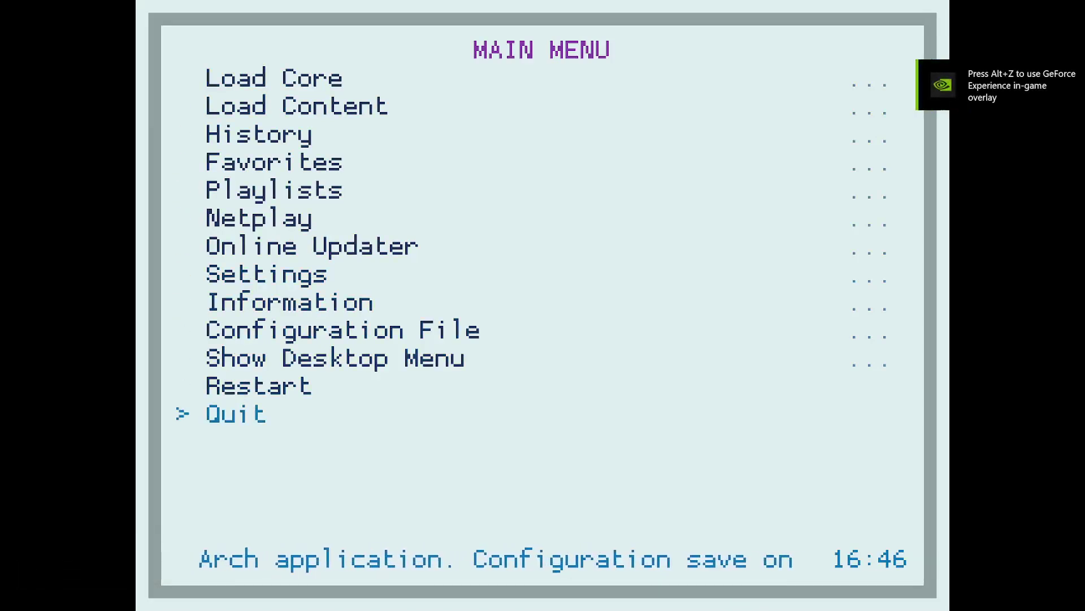
pyautogui.press('Down')
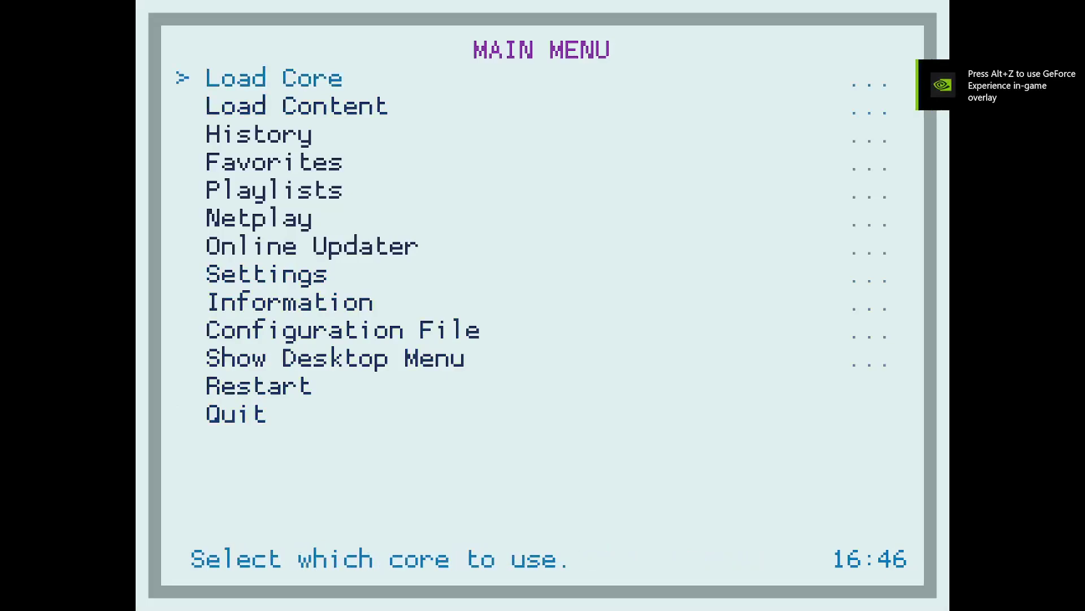
# - Open Playlists from the Main Menu and look through its content entries and console playlists
pyautogui.press('Down')
pyautogui.press('Down')
pyautogui.press('Down')
pyautogui.press('Down')
pyautogui.press('Return')
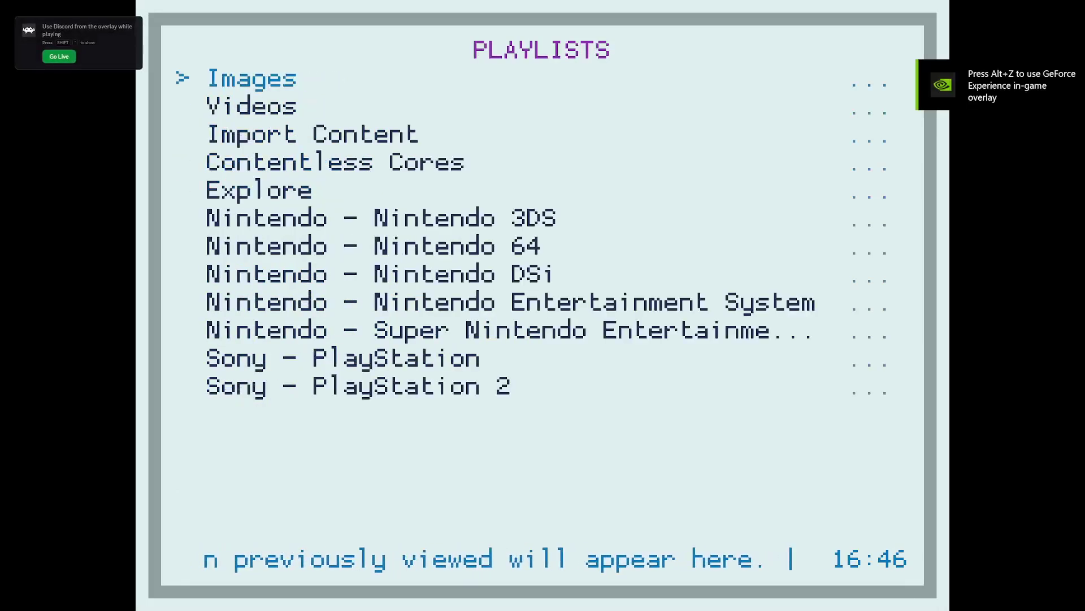
pyautogui.press('Down')
pyautogui.press('Down')
pyautogui.press('Down')
pyautogui.press('Down')
pyautogui.press('Down')
pyautogui.press('Down')
pyautogui.press('Down')
pyautogui.press('Up')
pyautogui.press('Up')
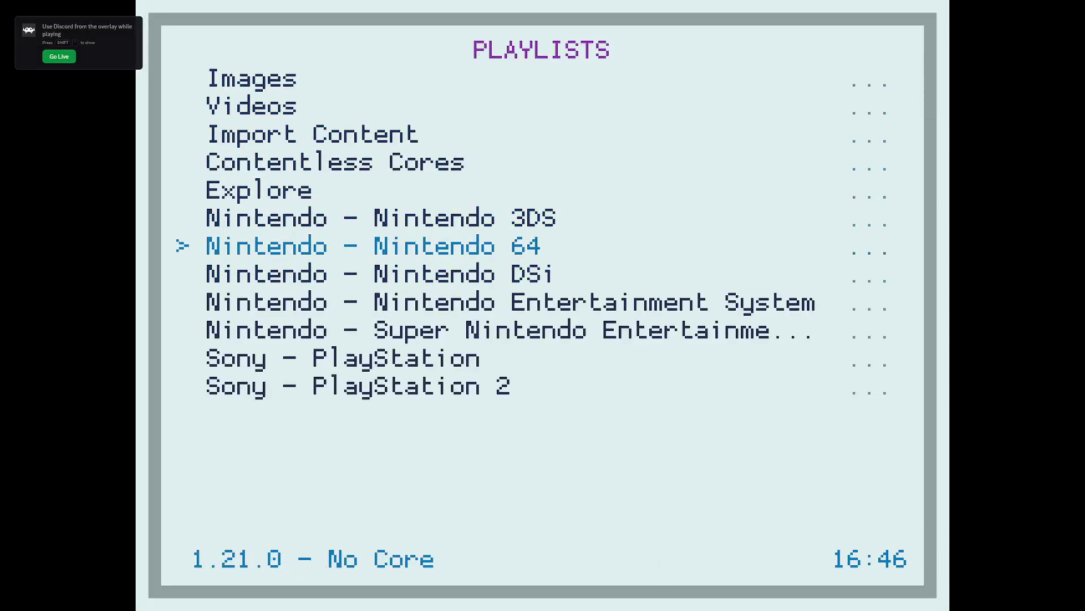
pyautogui.press('Down')
pyautogui.press('Down')
pyautogui.press('Down')
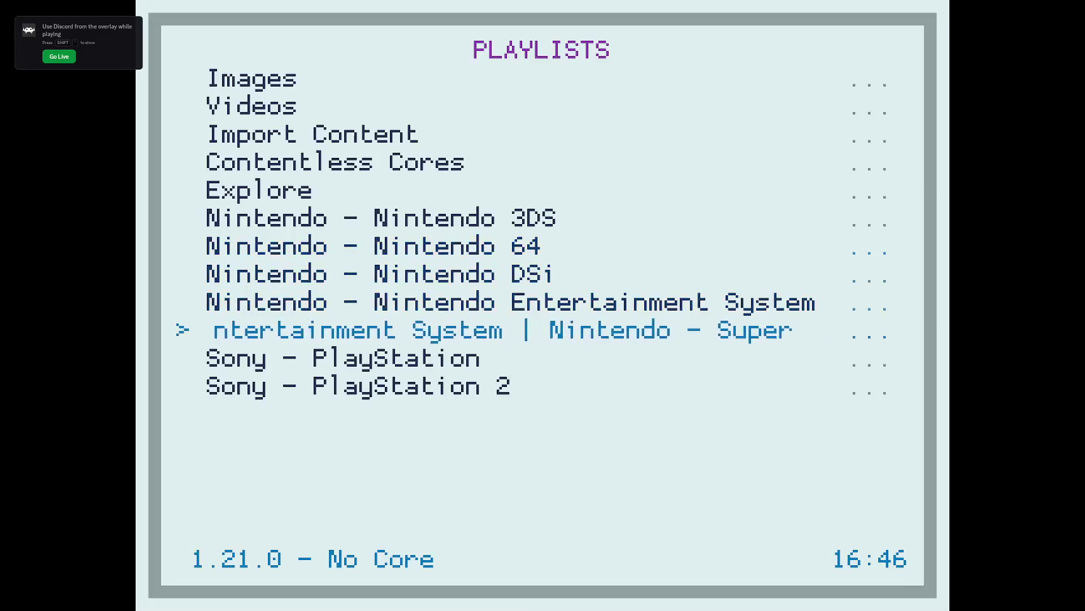
pyautogui.press('Down')
pyautogui.press('Up')
pyautogui.press('Up')
pyautogui.press('Up')
pyautogui.press('Up')
pyautogui.press('Up')
pyautogui.press('Up')
pyautogui.press('Up')
pyautogui.press('Up')
pyautogui.press('Up')
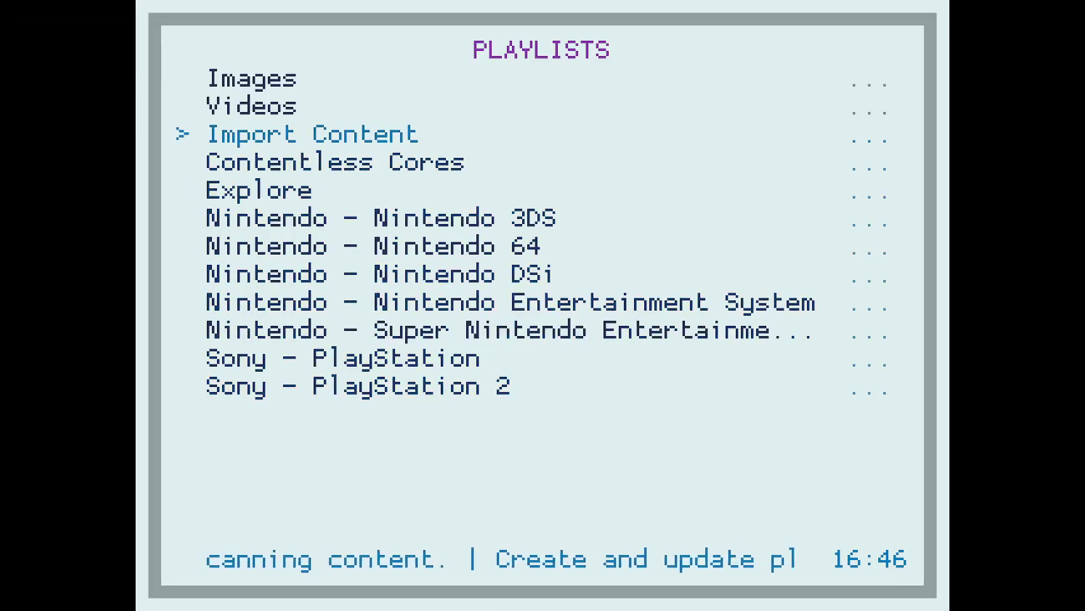
# - View the Nintendo 3DS and Nintendo 64 playlists, then leave the Playlists list
pyautogui.press('Down')
pyautogui.press('Down')
pyautogui.press('Down')
pyautogui.press('Down')
pyautogui.press('Return')
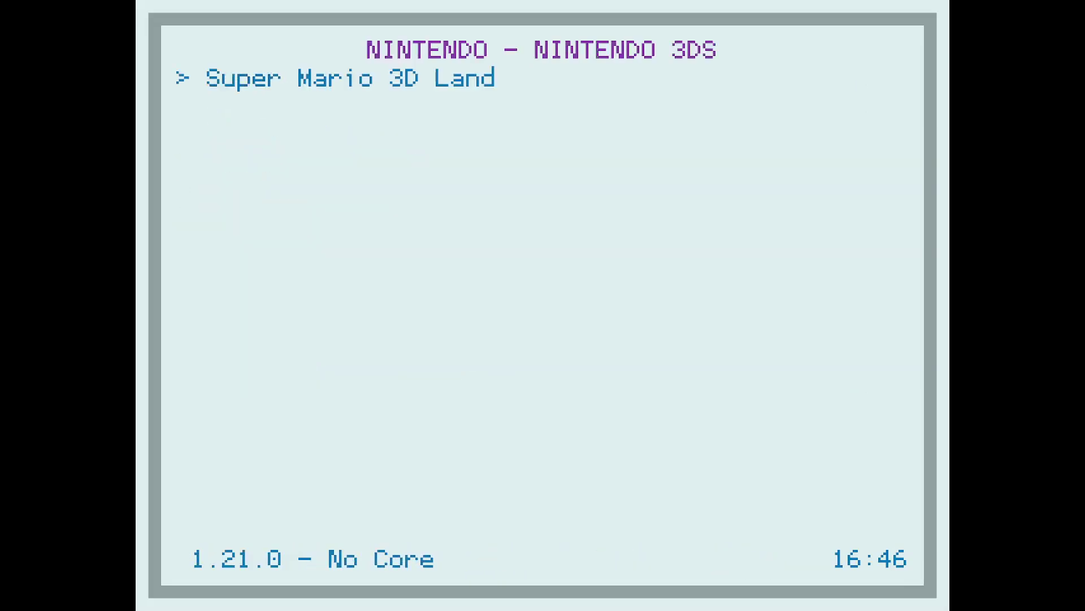
pyautogui.press('BackSpace')
pyautogui.press('Down')
pyautogui.press('Return')
pyautogui.press('BackSpace')
pyautogui.press('Down')
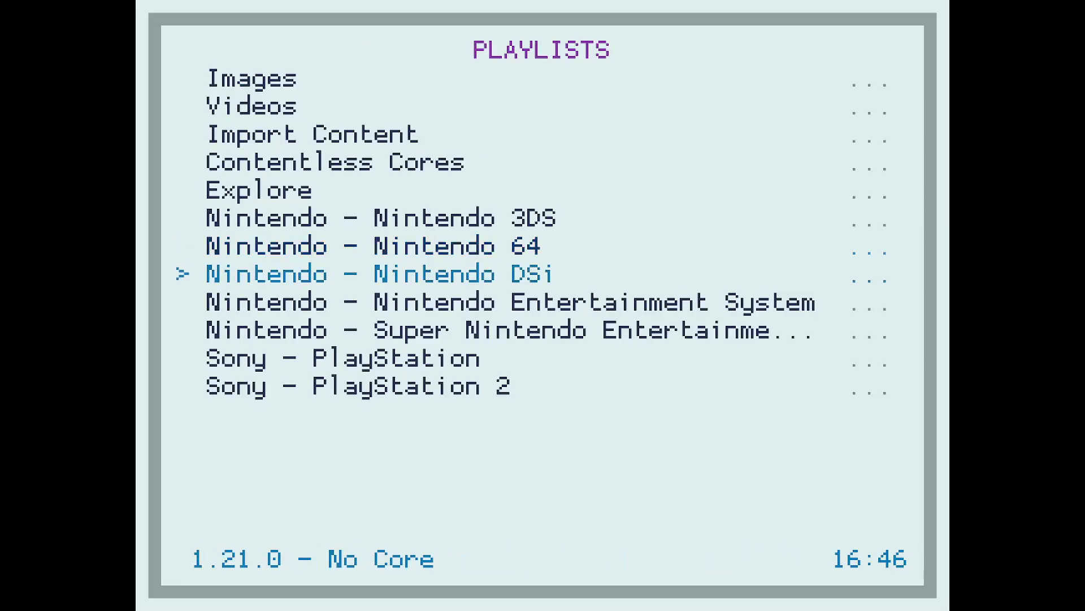
pyautogui.press('Down')
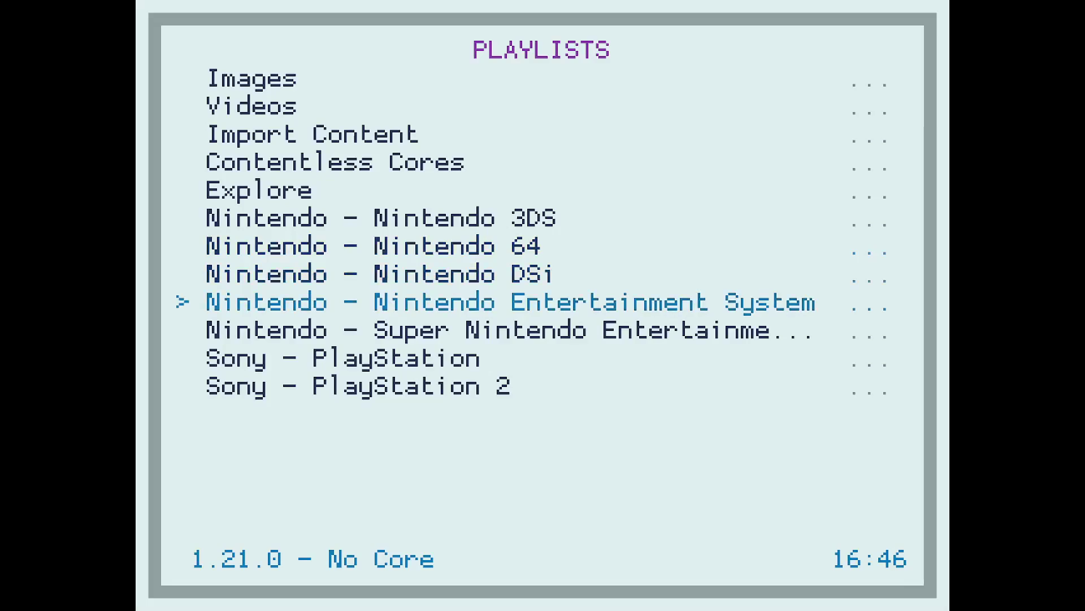
pyautogui.press('Up')
pyautogui.press('Up')
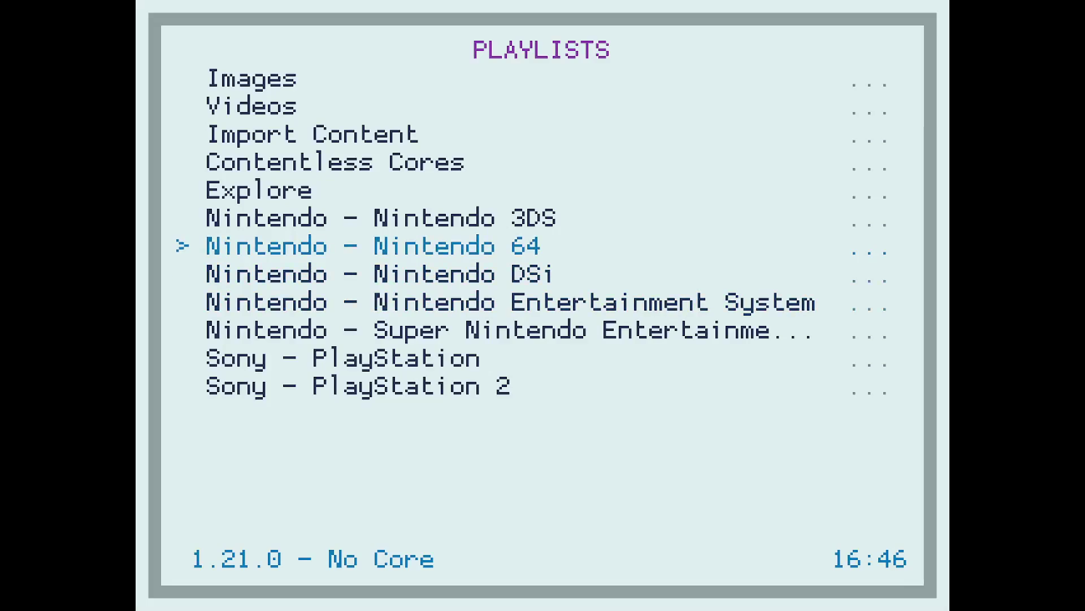
pyautogui.press('BackSpace')
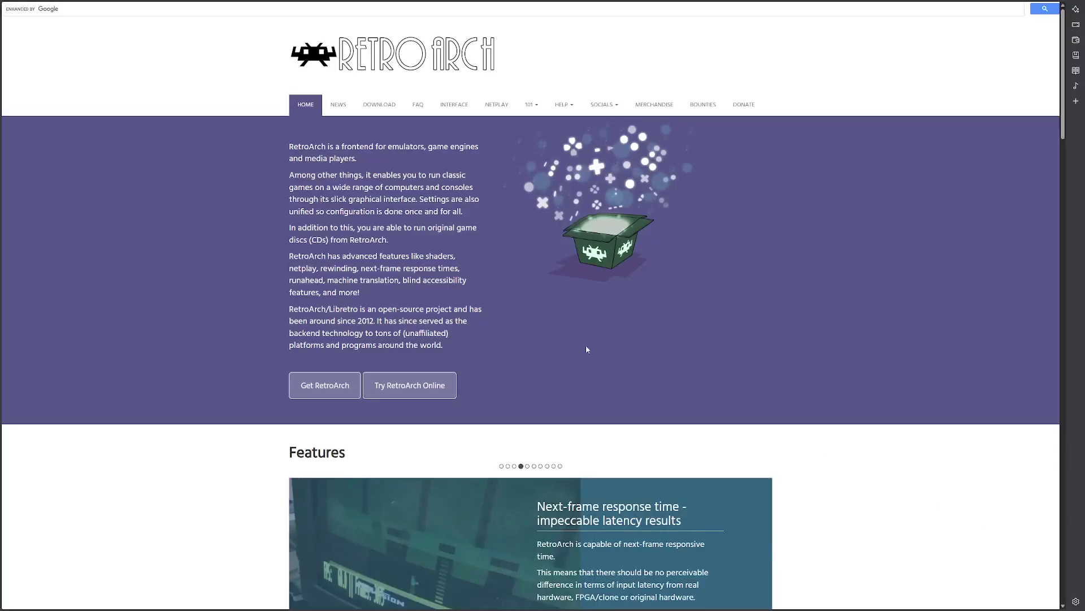
# - In the web browser, look through the RetroArch homepage's features, available stores, cores and news sections
pyautogui.scroll(-10, 722, 284)
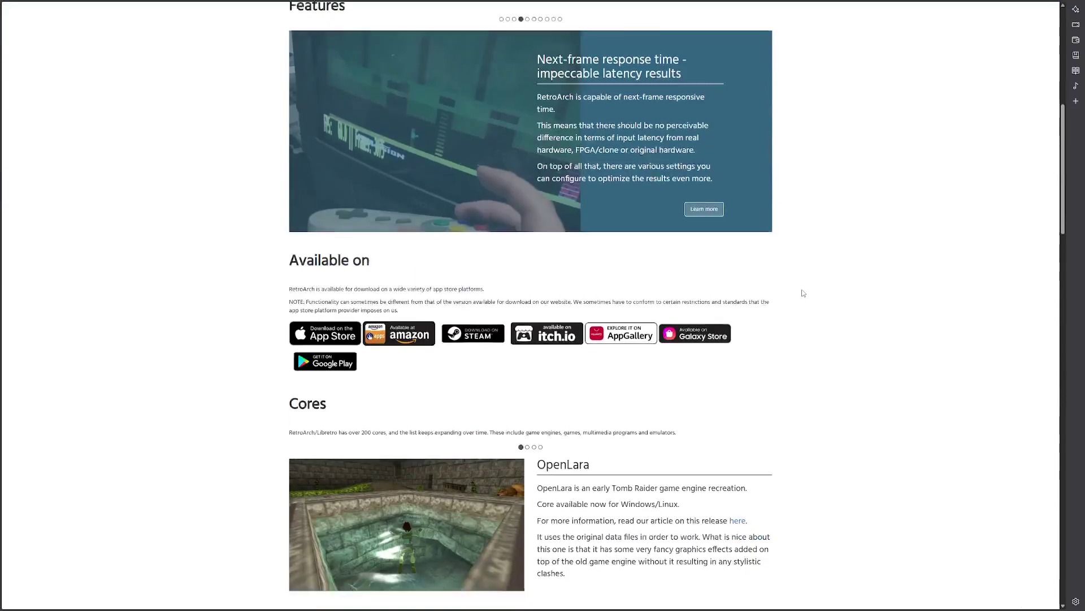
pyautogui.scroll(-15, 803, 294)
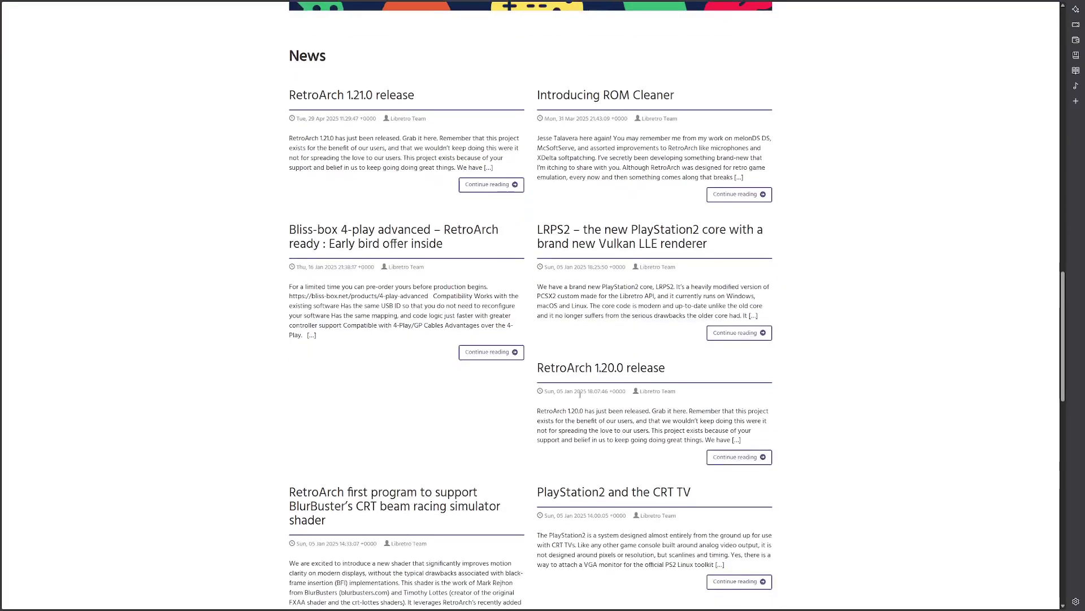
pyautogui.scroll(-5, 489, 354)
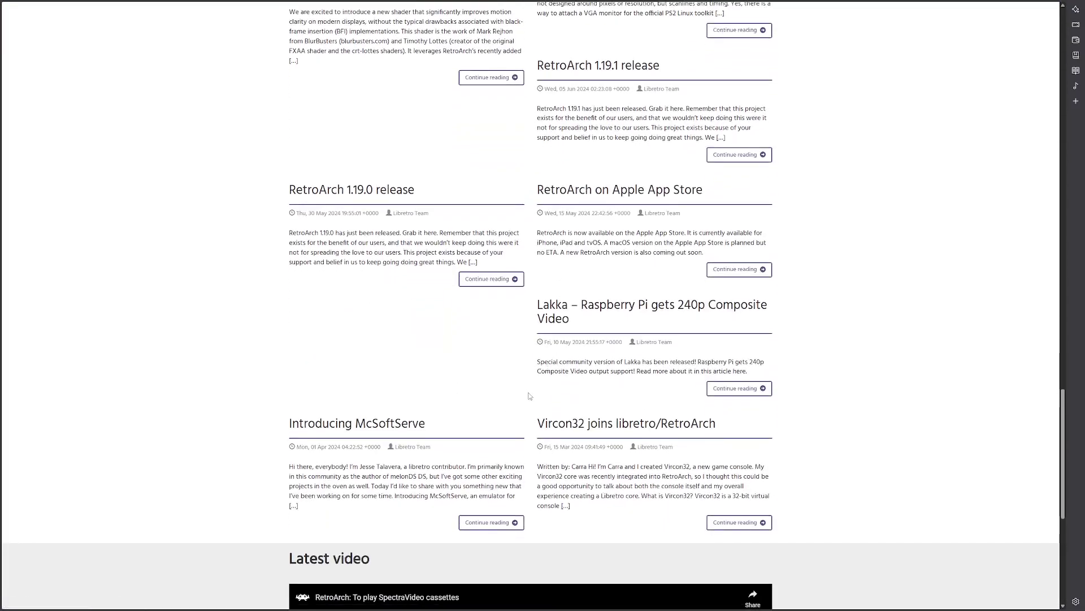
pyautogui.scroll(20, 530, 398)
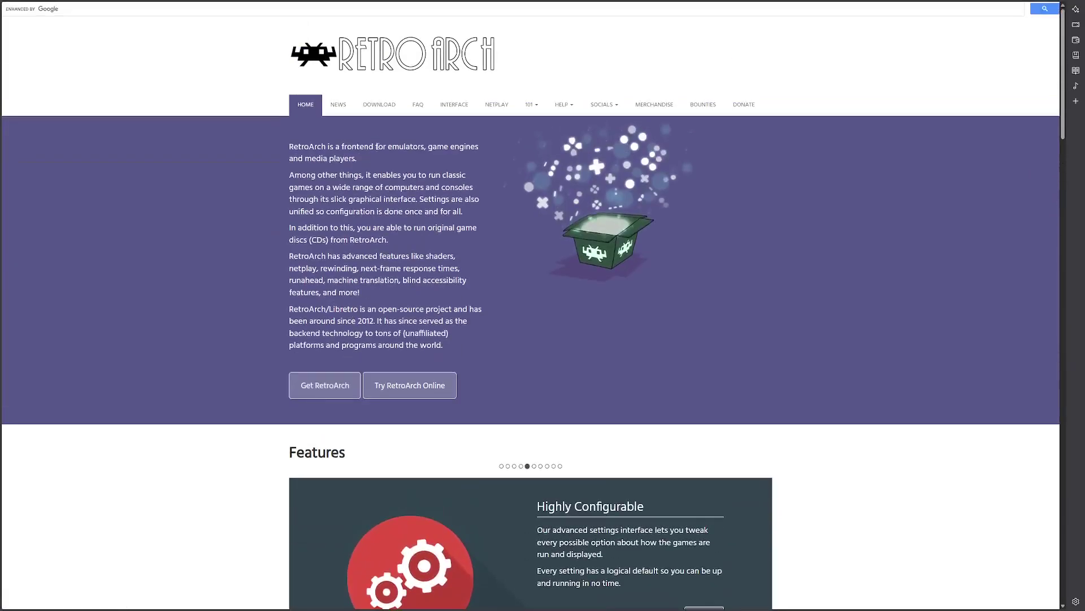
# - Open the website's Download page and examine the Windows, Linux, Haiku and Raspberry Pi entries in the list of supported platforms
pyautogui.click(379, 104)
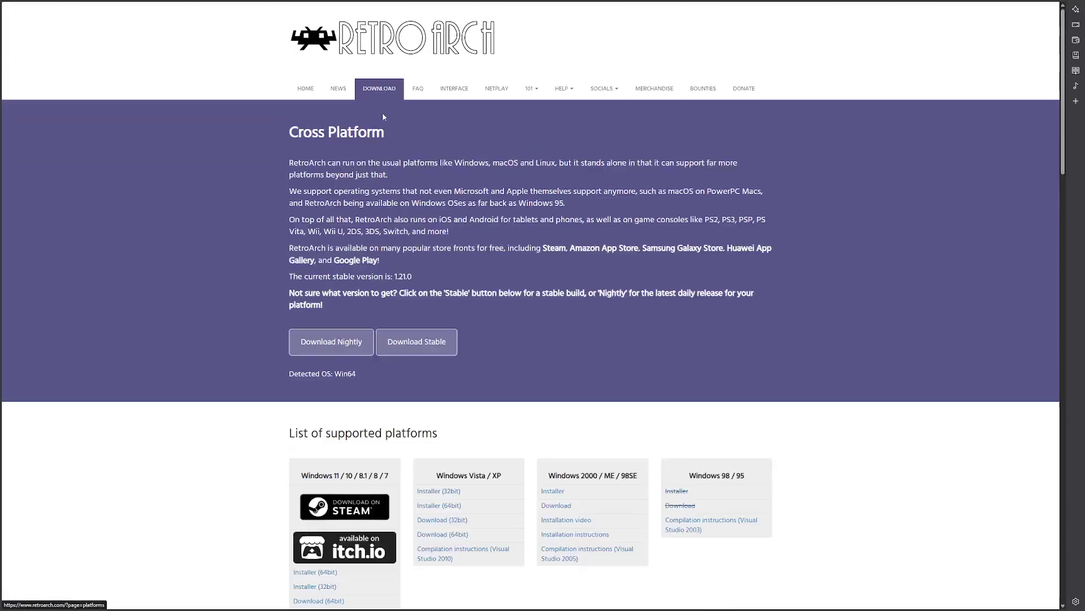
pyautogui.scroll(-5, 545, 242)
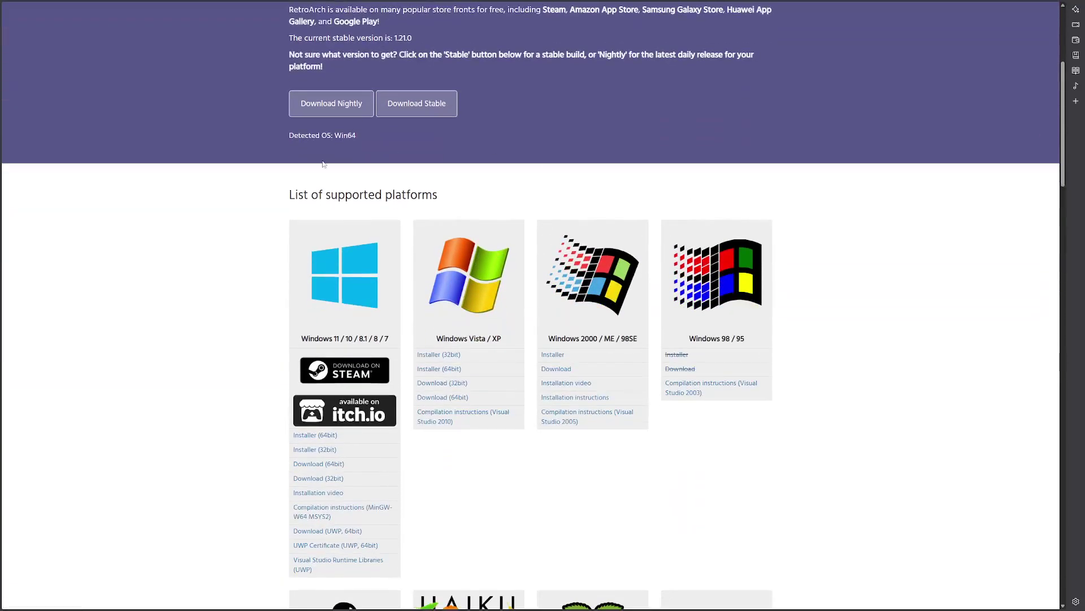
pyautogui.scroll(-3, 258, 180)
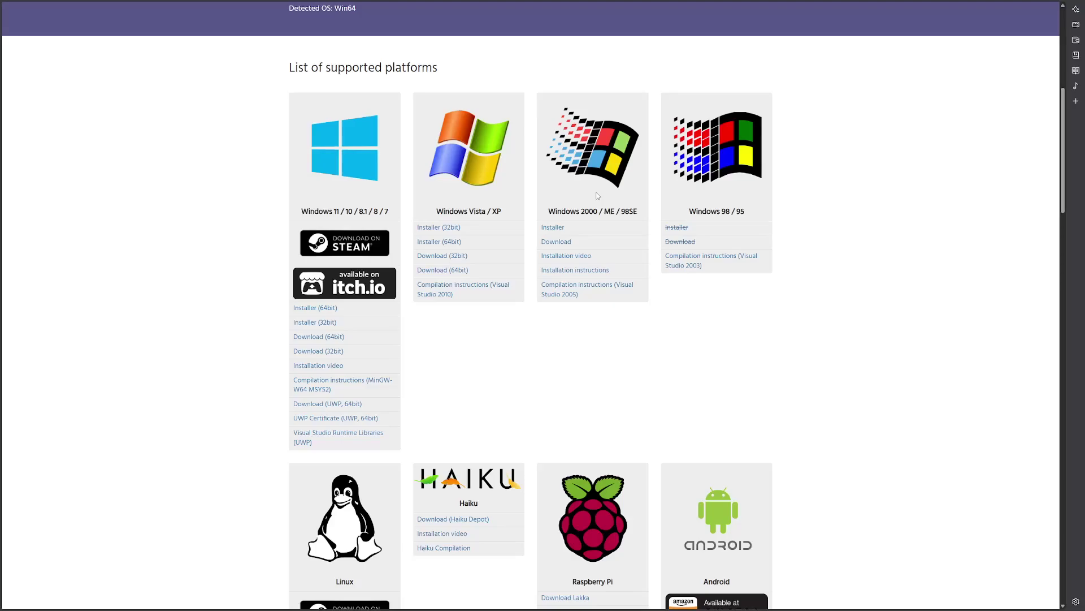
pyautogui.scroll(-3, 611, 209)
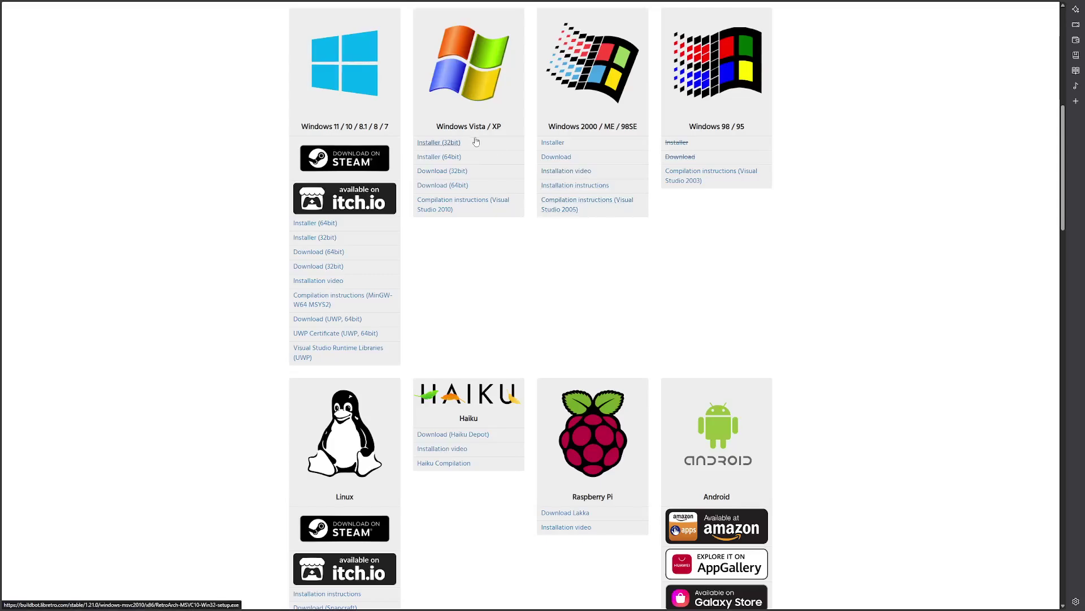
pyautogui.doubleClick(461, 122)
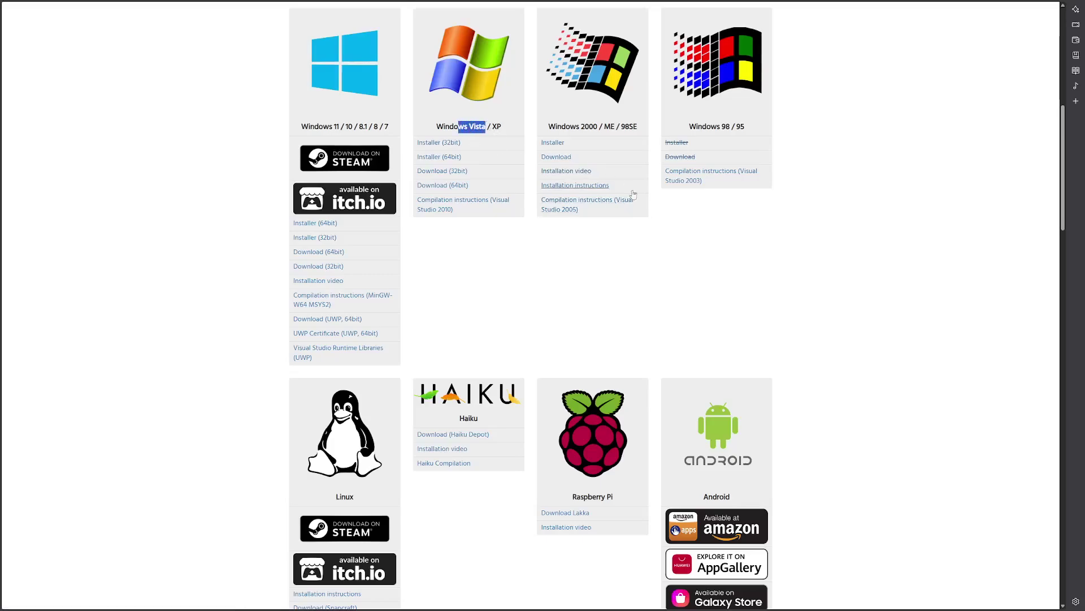
pyautogui.click(650, 218)
pyautogui.scroll(-2, 644, 243)
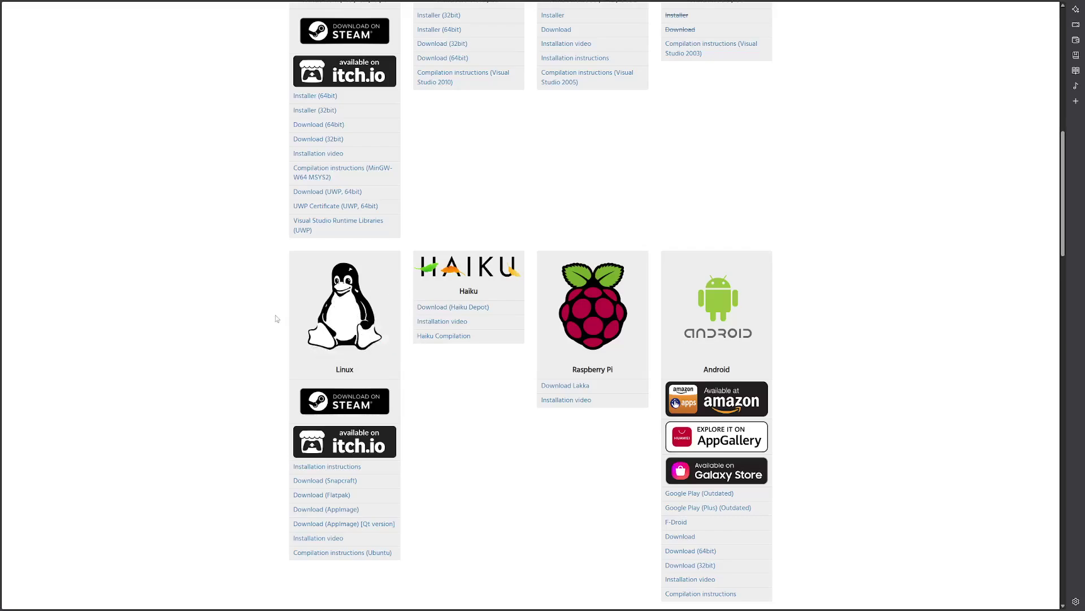
pyautogui.scroll(1, 537, 287)
pyautogui.scroll(1, 537, 287)
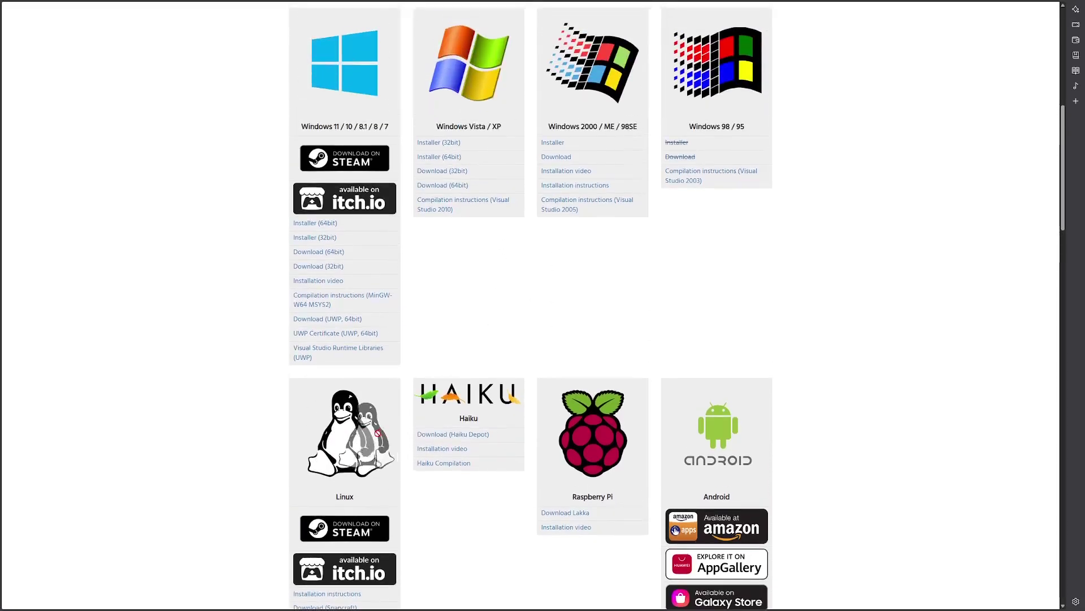
pyautogui.scroll(-5, 497, 300)
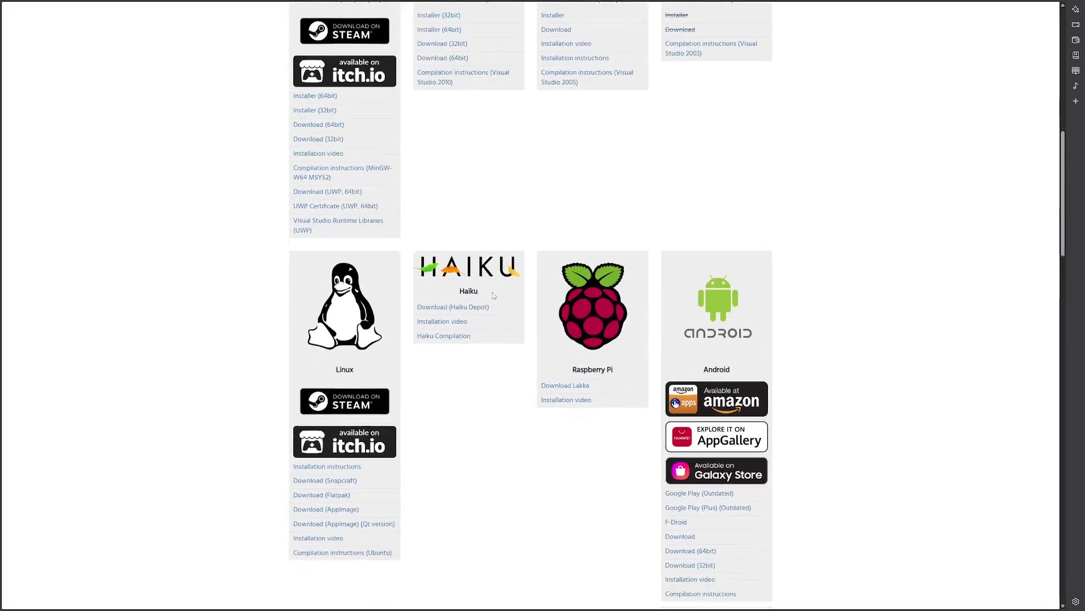
pyautogui.scroll(3, 496, 295)
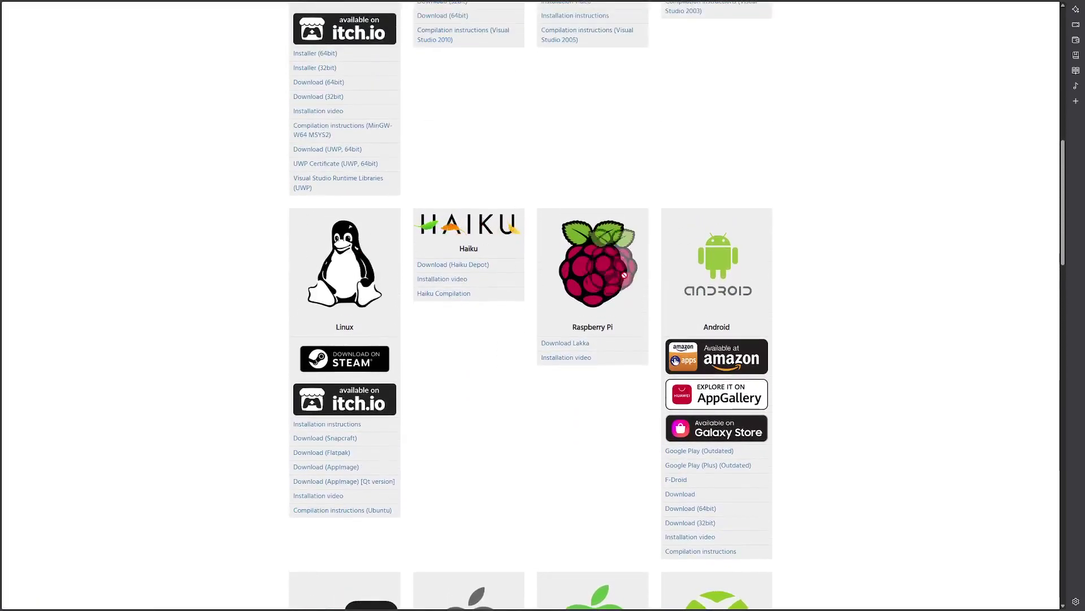
pyautogui.scroll(-1, 817, 247)
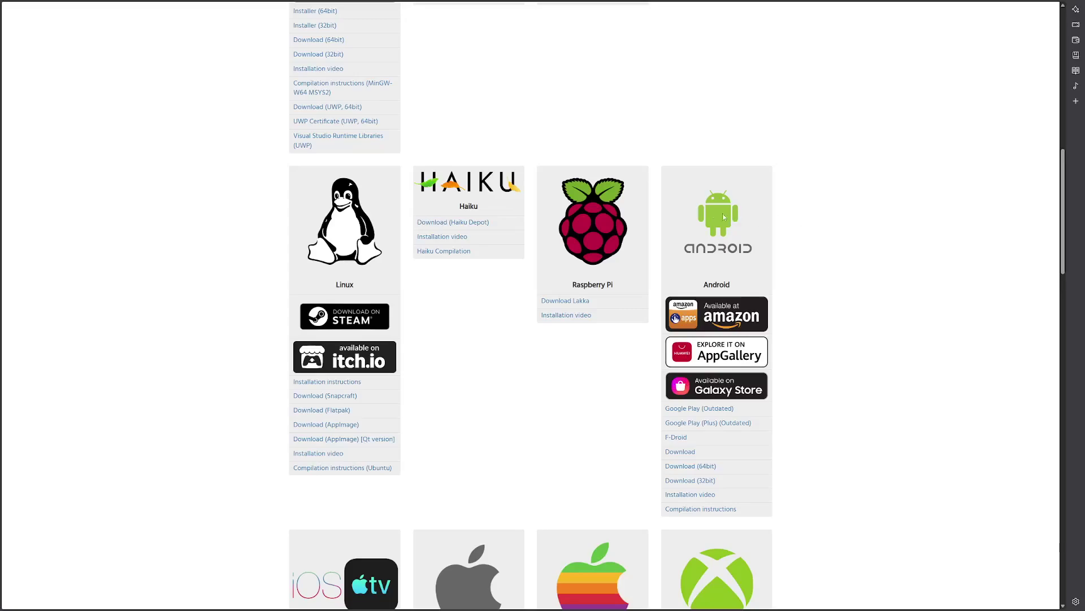
# - Examine the Android, iOS/Apple TV, macOS and Xbox Series / One download entries
pyautogui.moveTo(723, 212); pyautogui.dragTo(741, 200)
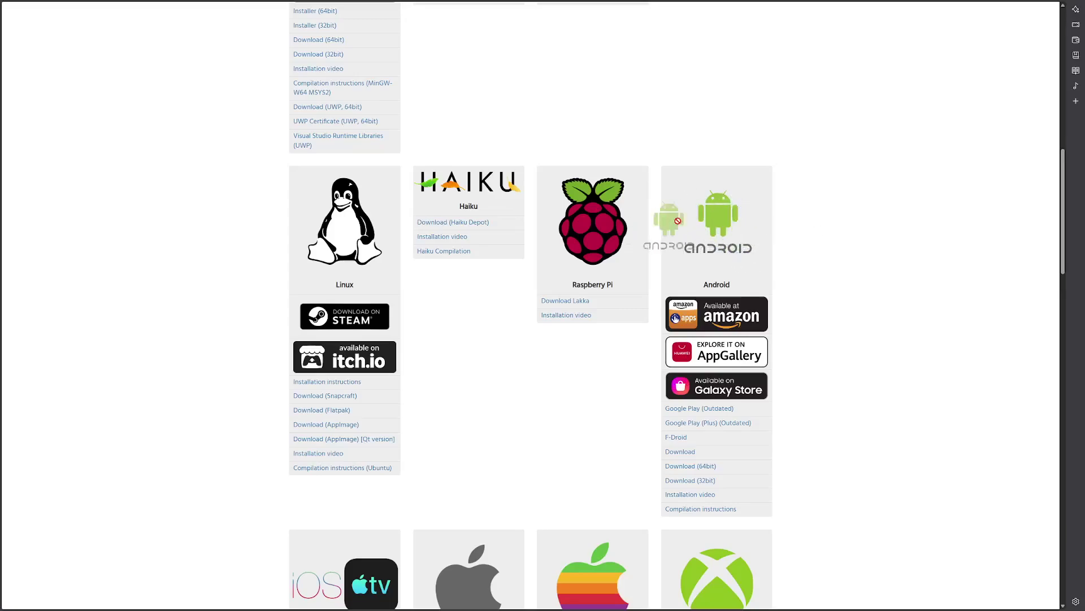
pyautogui.scroll(-5, 565, 271)
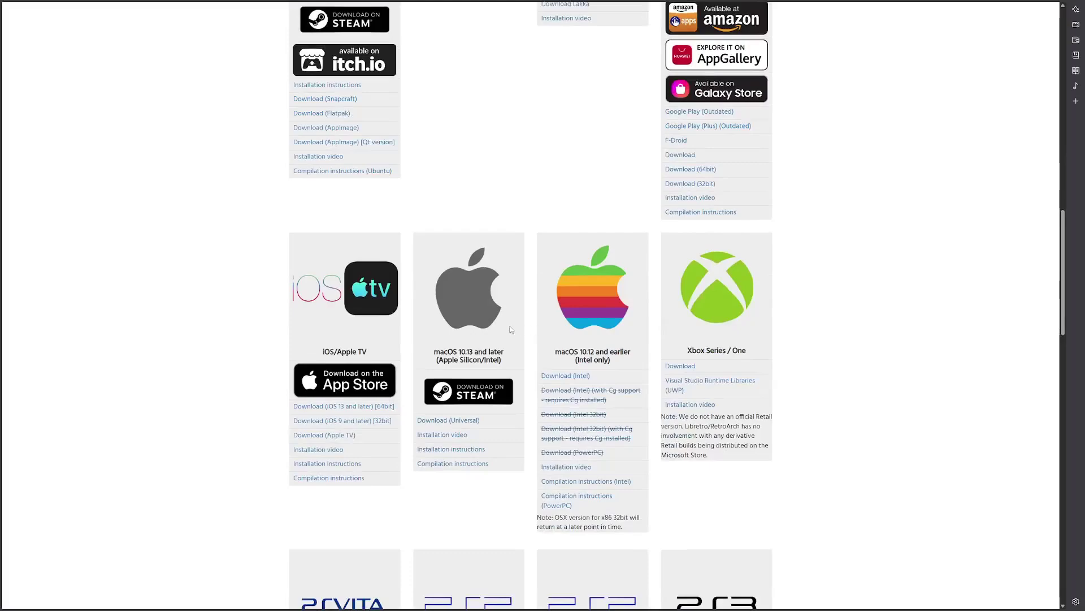
pyautogui.moveTo(331, 312); pyautogui.dragTo(346, 287)
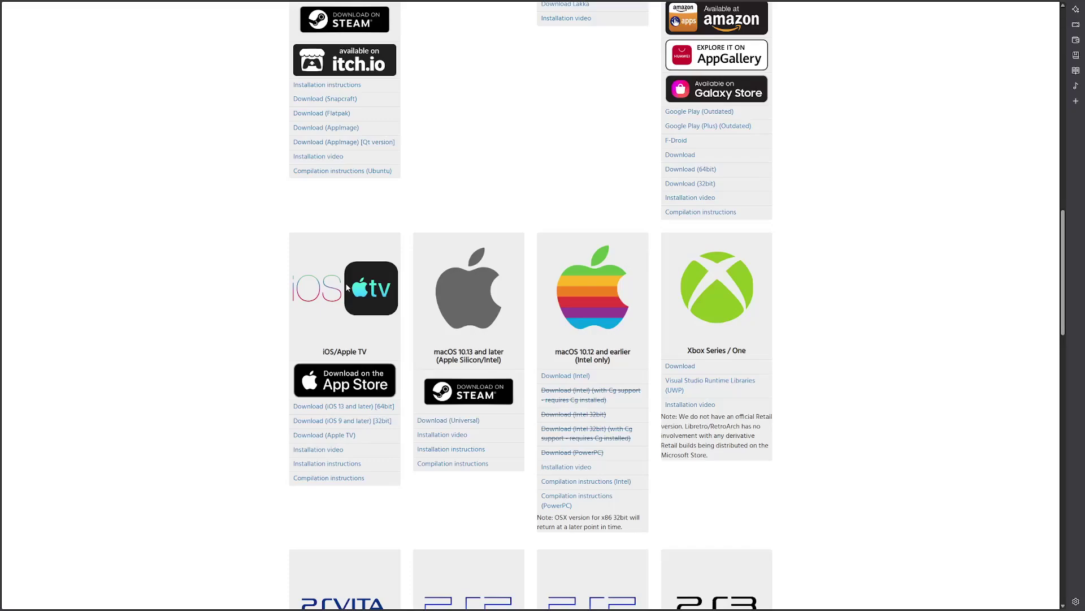
pyautogui.moveTo(346, 287); pyautogui.dragTo(353, 299)
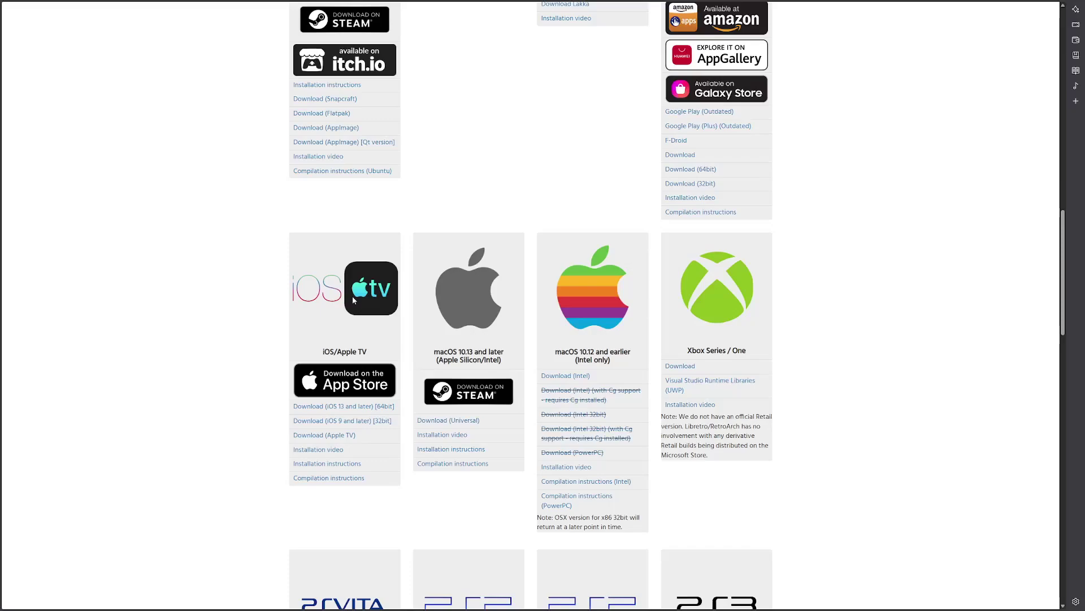
pyautogui.moveTo(351, 296); pyautogui.dragTo(343, 300)
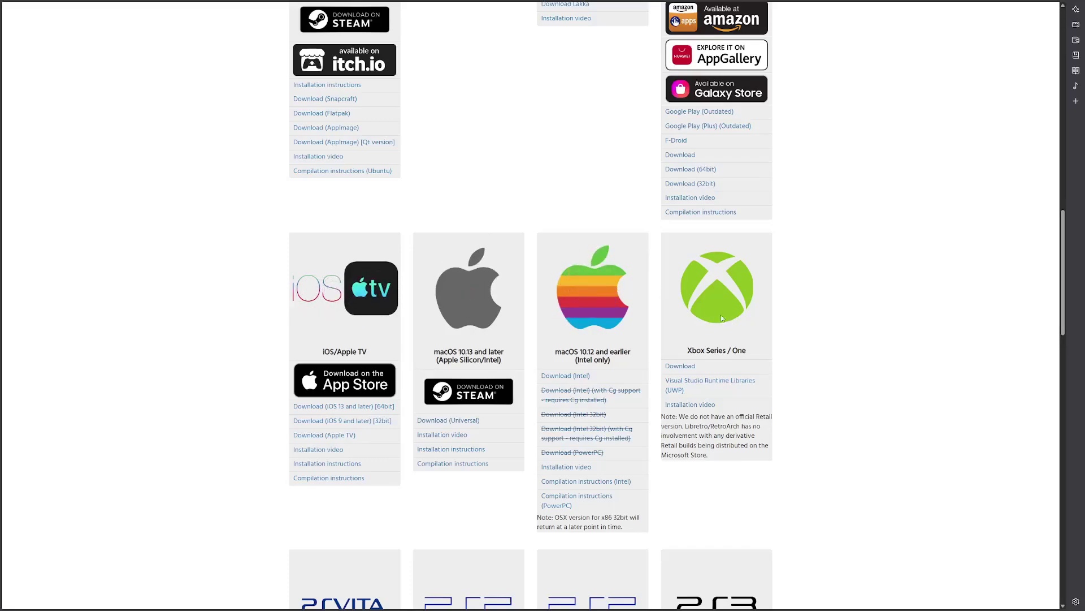
# - Examine the PlayStation download entries, from PlayStation Vita / TV to PlayStation 4
pyautogui.scroll(-3, 722, 318)
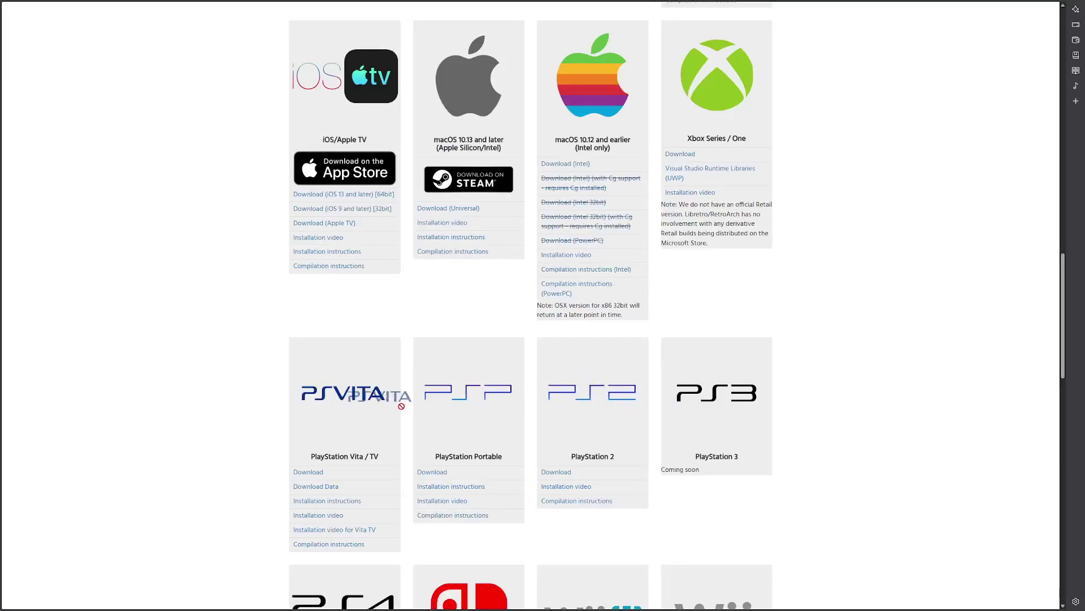
pyautogui.scroll(-1, 450, 394)
pyautogui.scroll(-3, 450, 394)
pyautogui.moveTo(368, 349); pyautogui.dragTo(761, 128)
pyautogui.scroll(-1, 481, 299)
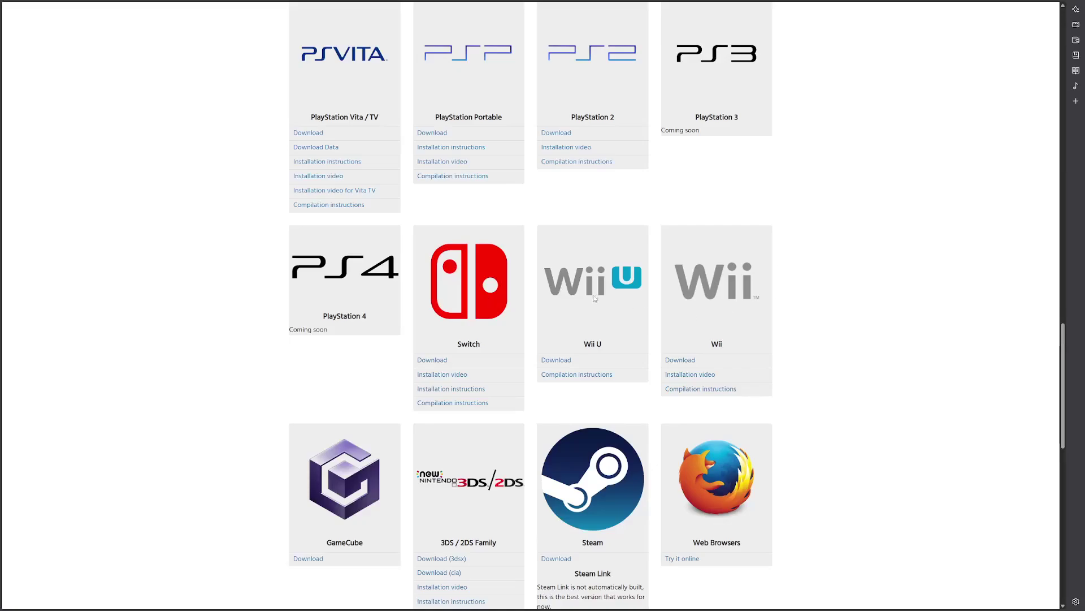
# - Examine the Wii U, Wii, GameCube and 3DS / 2DS Family download entries
pyautogui.moveTo(593, 297); pyautogui.dragTo(625, 290)
pyautogui.moveTo(733, 287); pyautogui.dragTo(819, 279)
pyautogui.moveTo(607, 286); pyautogui.dragTo(655, 314)
pyautogui.moveTo(588, 279); pyautogui.dragTo(642, 294)
pyautogui.scroll(-2, 845, 331)
pyautogui.scroll(-2, 248, 452)
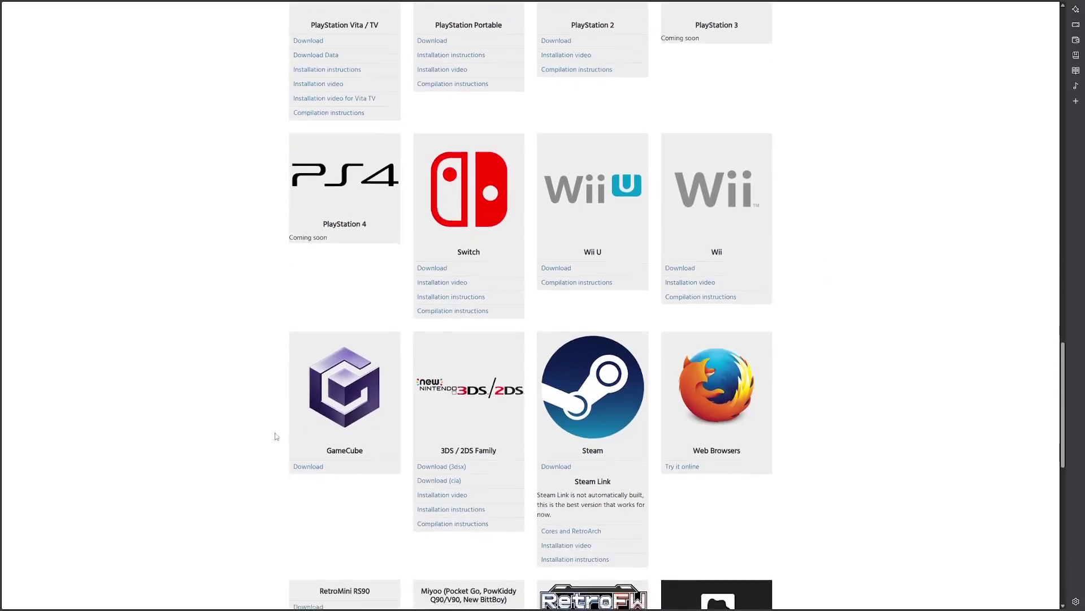
pyautogui.moveTo(345, 318); pyautogui.dragTo(350, 326)
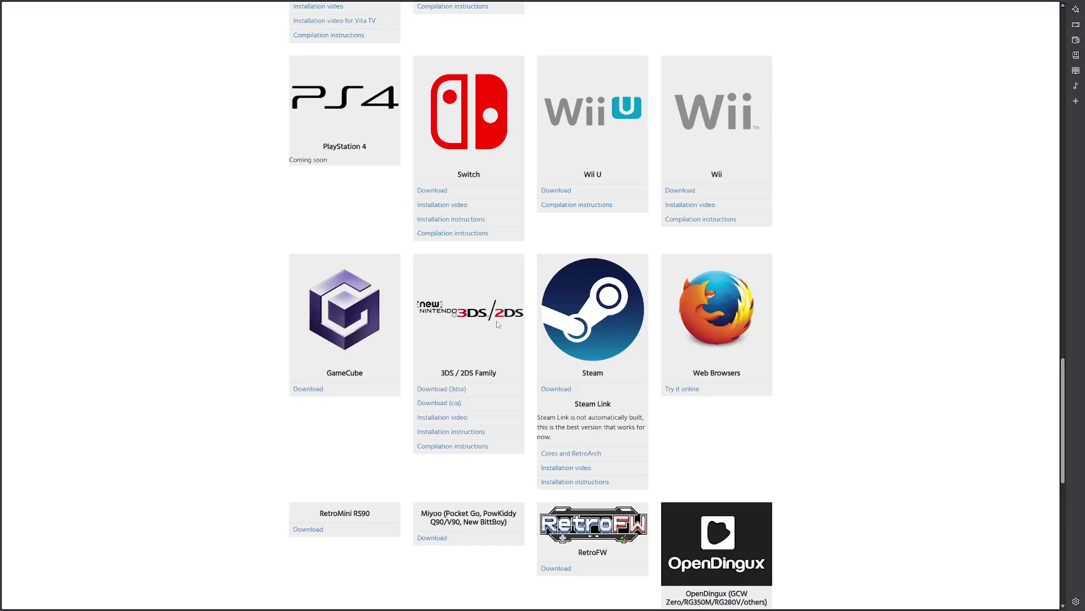
# - Examine the Steam, Web Browsers, RetroFW and OpenDingux entries and return to the 64-bit installer link for Windows 11 / 10 / 8.1 / 8 / 7
pyautogui.scroll(-1, 497, 325)
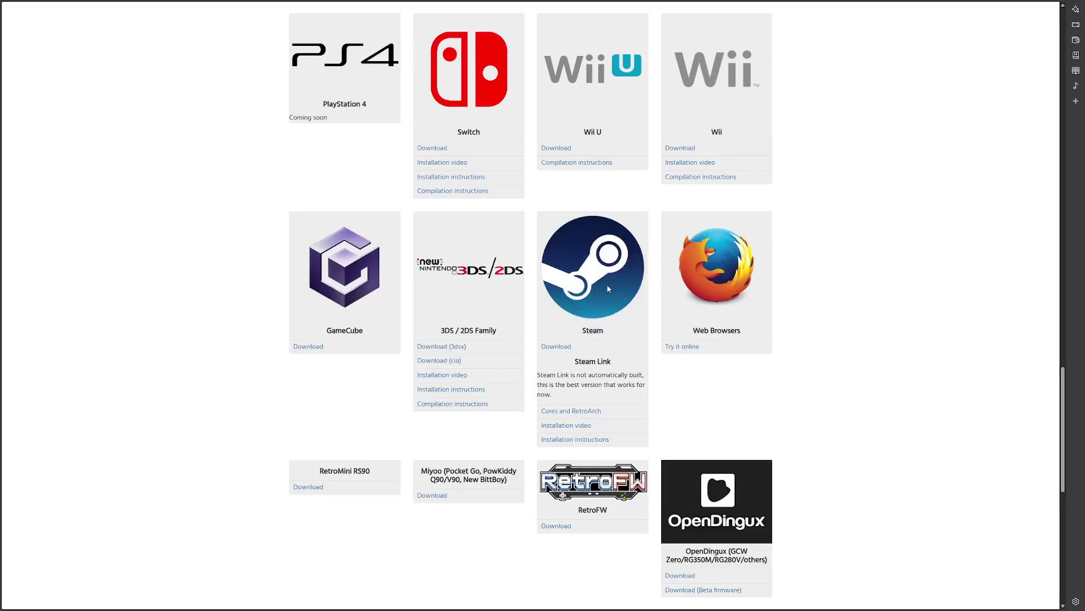
pyautogui.scroll(-2, 608, 289)
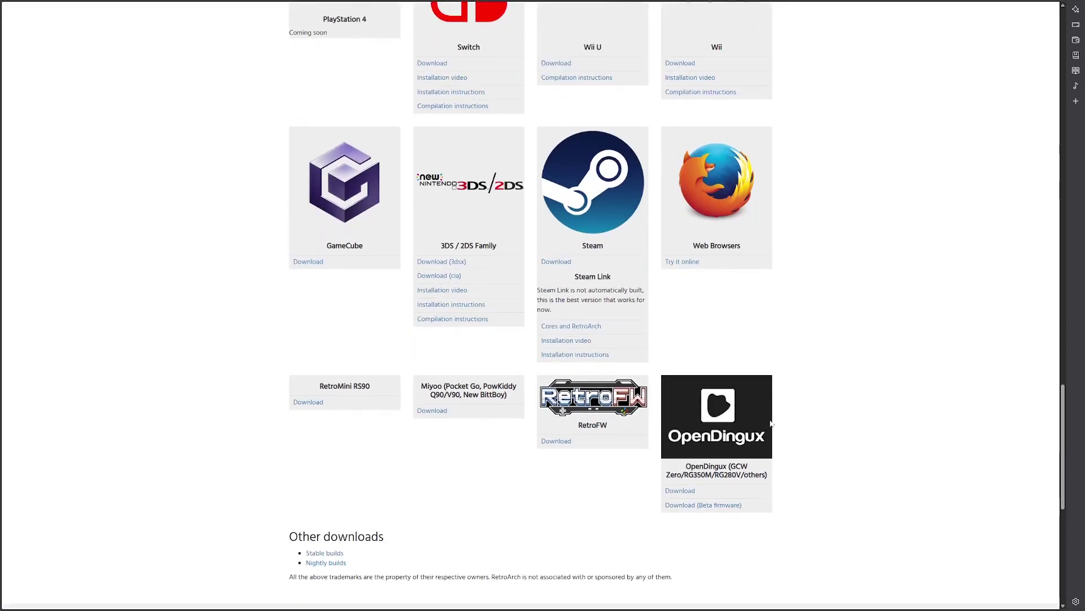
pyautogui.scroll(14, 807, 477)
pyautogui.scroll(15, 807, 466)
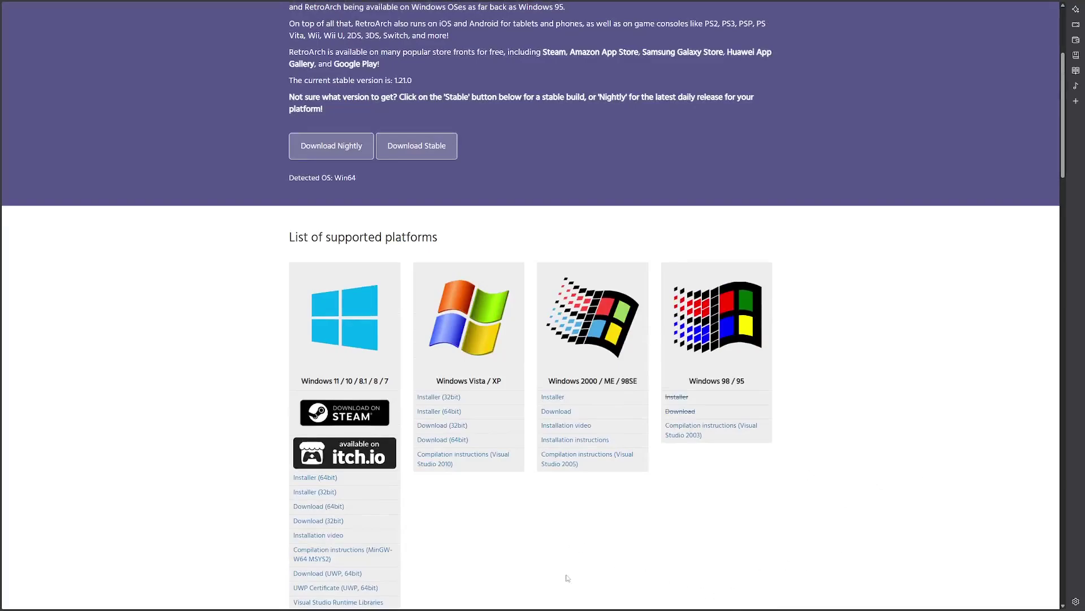
pyautogui.scroll(-2, 512, 349)
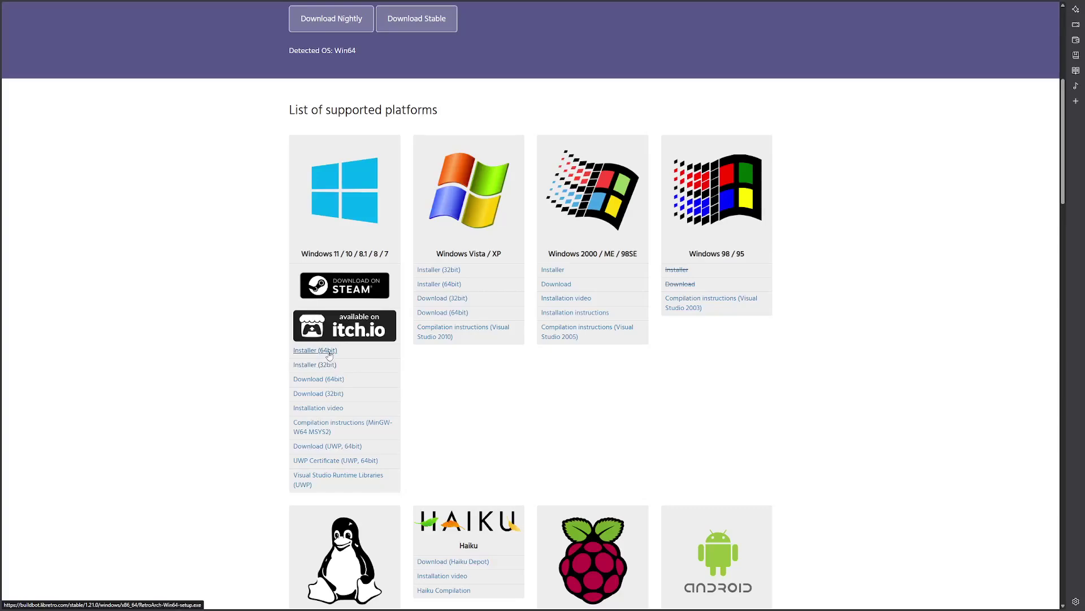
pyautogui.moveTo(329, 351)
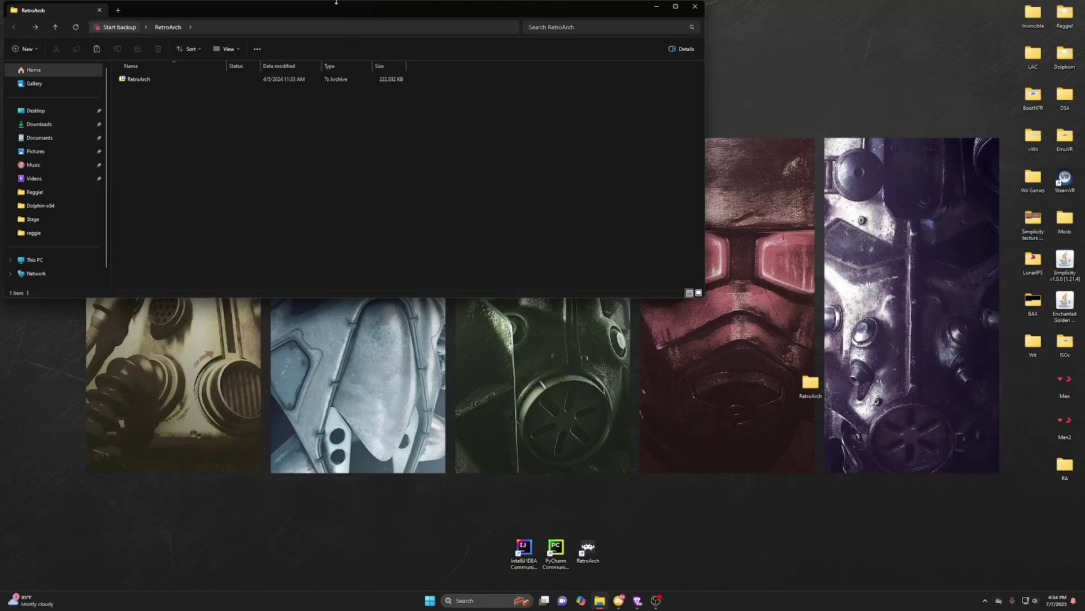
# - Switch to File Explorer, place its RetroArch folder window near the middle and line up the RetroArch folder with the other desktop icons
pyautogui.moveTo(335, 2); pyautogui.dragTo(404, 77)
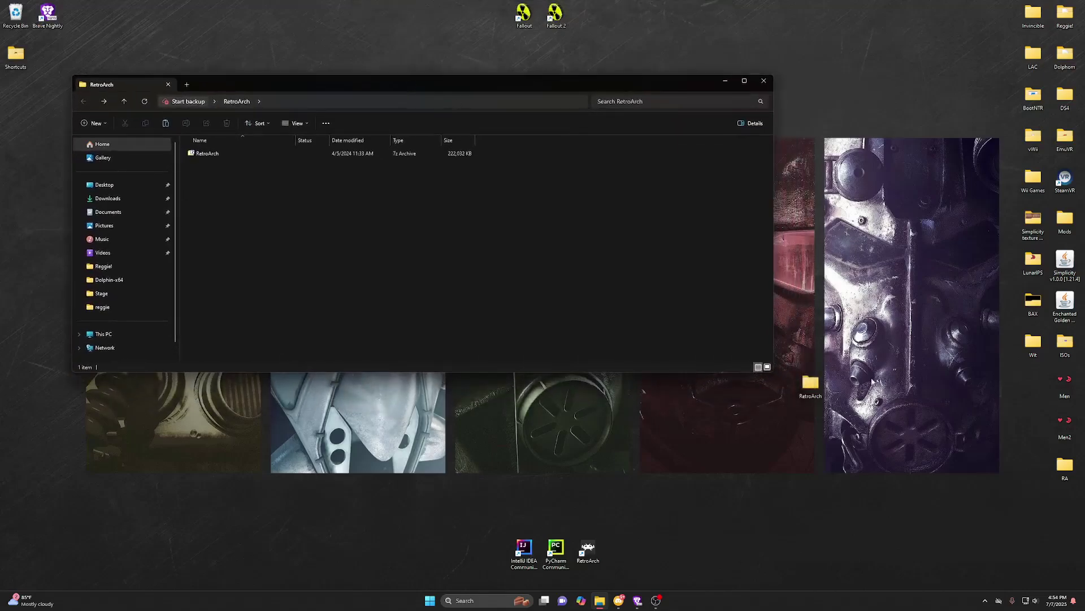
pyautogui.moveTo(810, 383); pyautogui.dragTo(1024, 381)
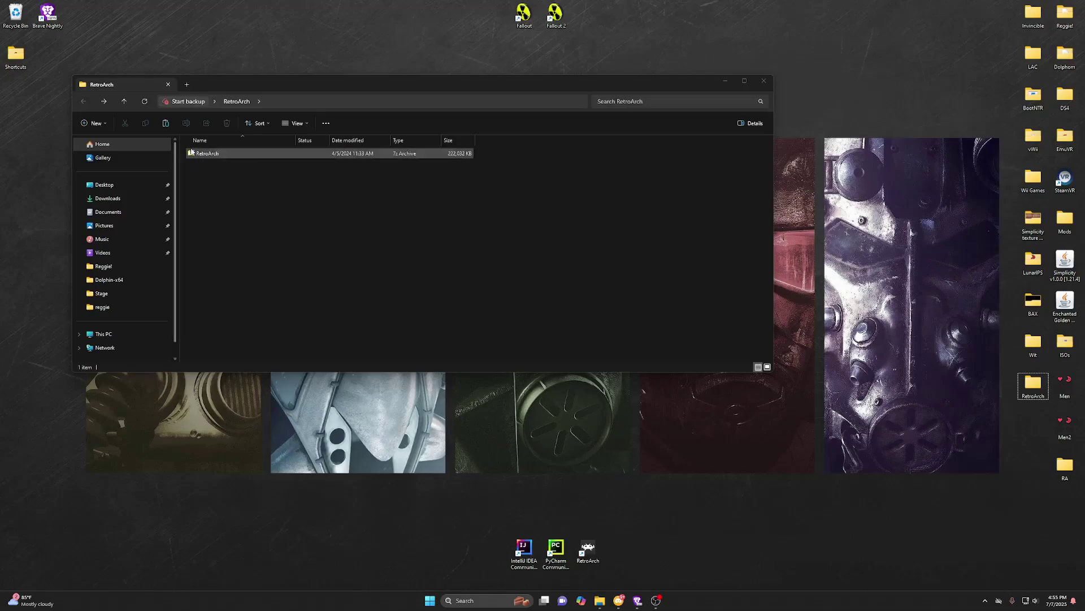
pyautogui.click(381, 190)
pyautogui.moveTo(411, 88); pyautogui.dragTo(487, 107)
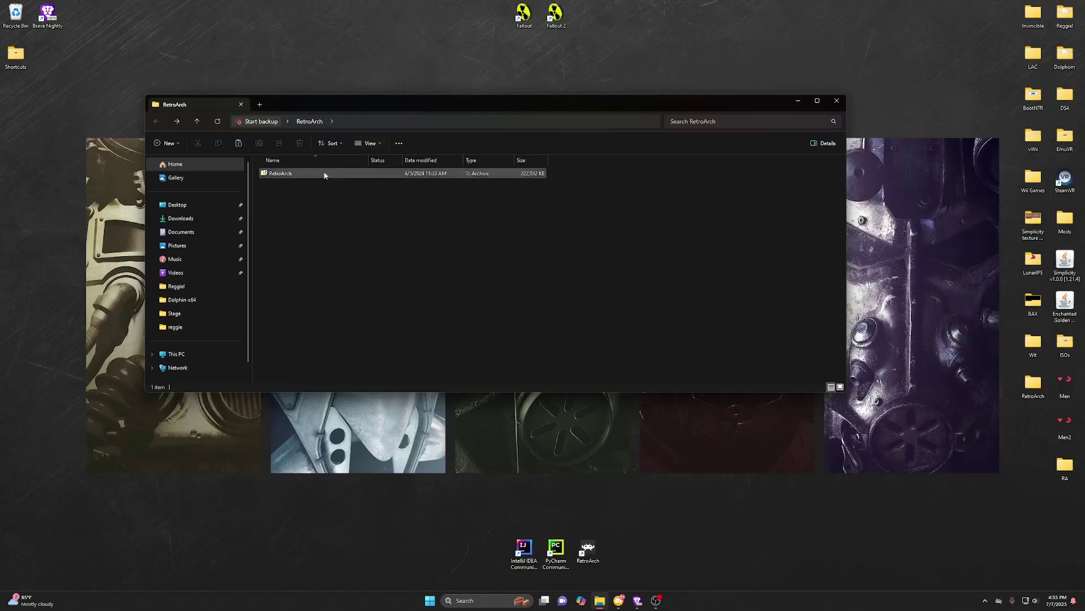
# - Extract the RetroArch 7z archive with 7-Zip into the current folder
pyautogui.rightClick(276, 174)
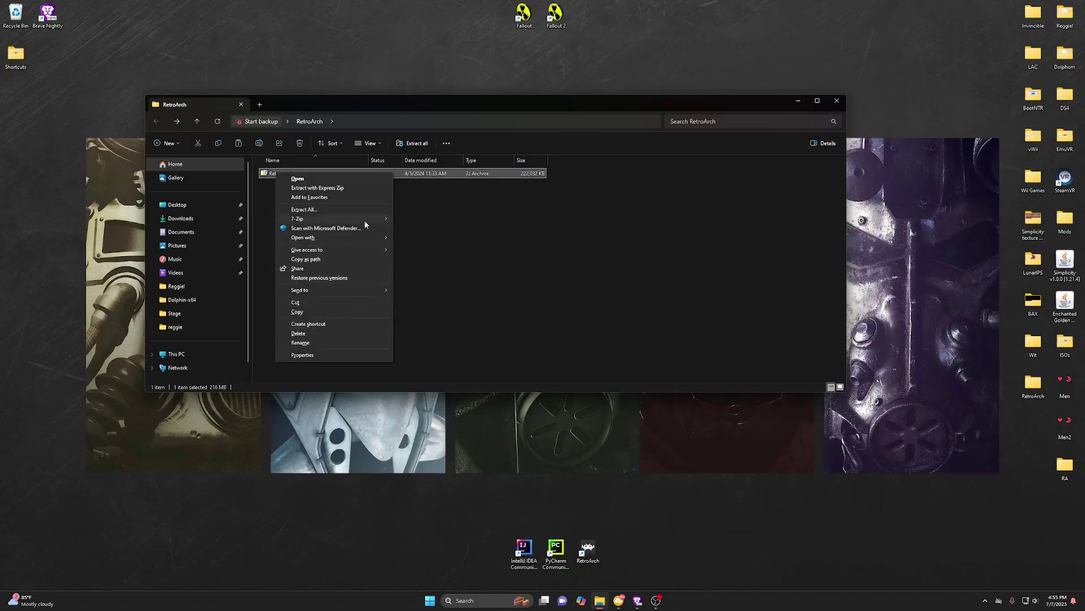
pyautogui.moveTo(365, 216)
pyautogui.click(499, 249)
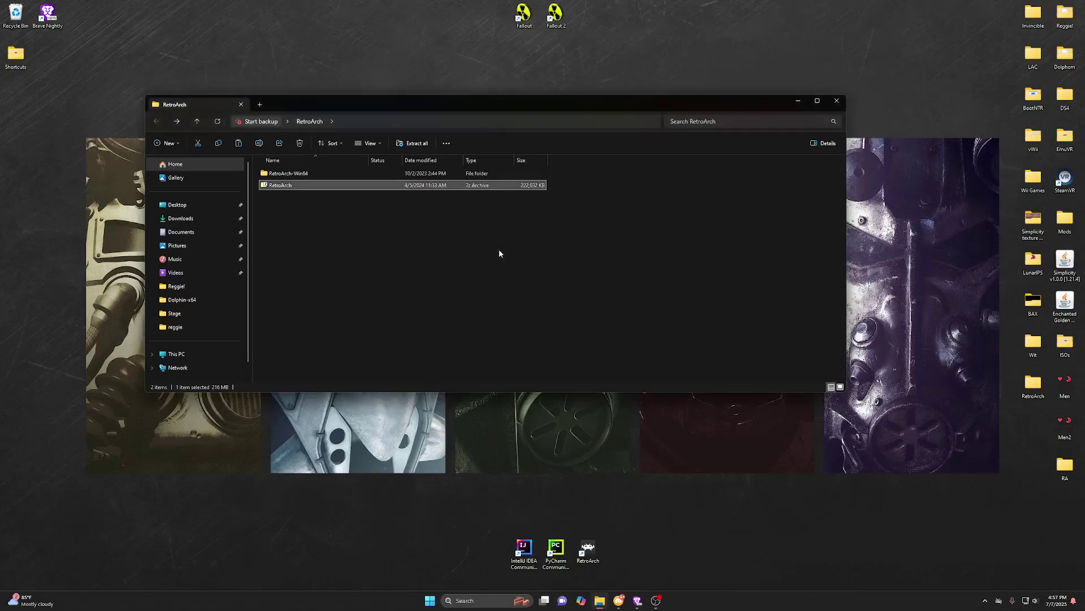
# - Launch RetroArch from the extracted RetroArch-Win64 folder, then close its window
pyautogui.doubleClick(294, 173)
pyautogui.scroll(-15, 419, 262)
pyautogui.scroll(-1, 441, 262)
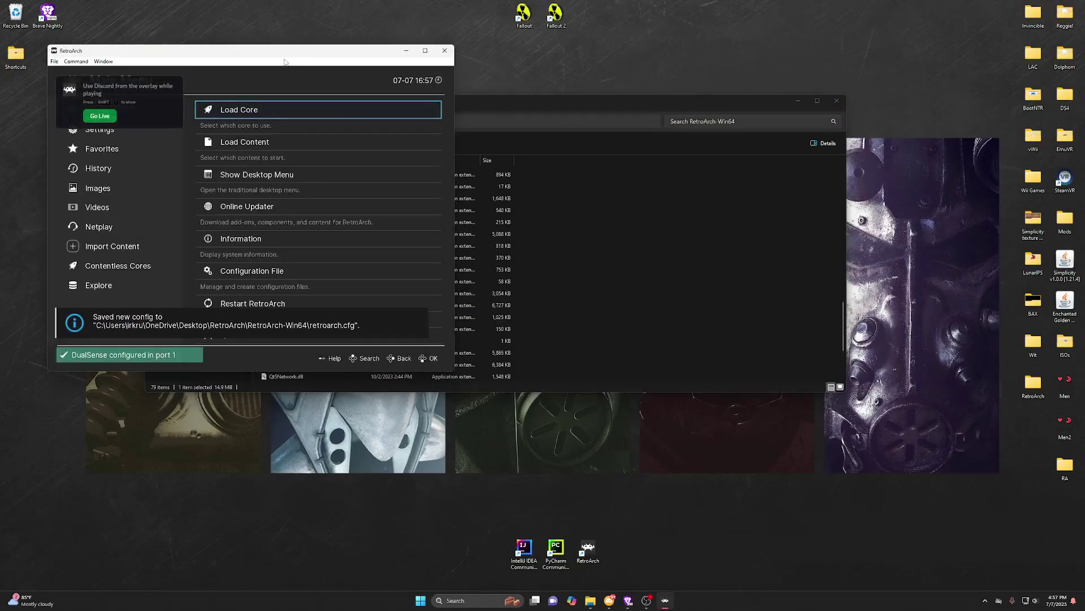
pyautogui.click(445, 55)
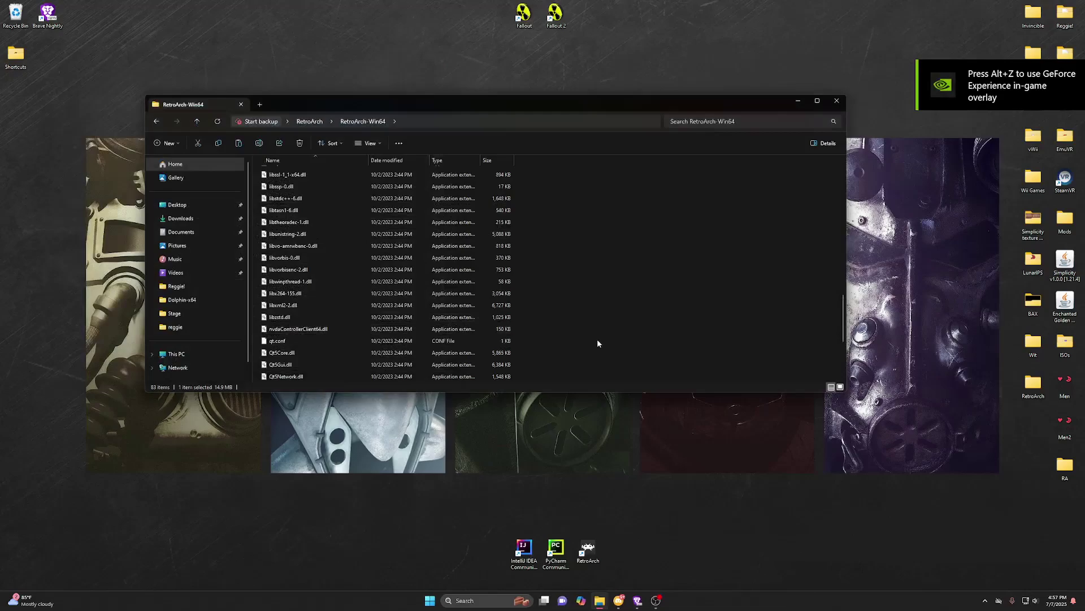
# - Return to the parent RetroArch folder and delete both the RetroArch-Win64 folder and the RetroArch archive
pyautogui.scroll(15, 597, 343)
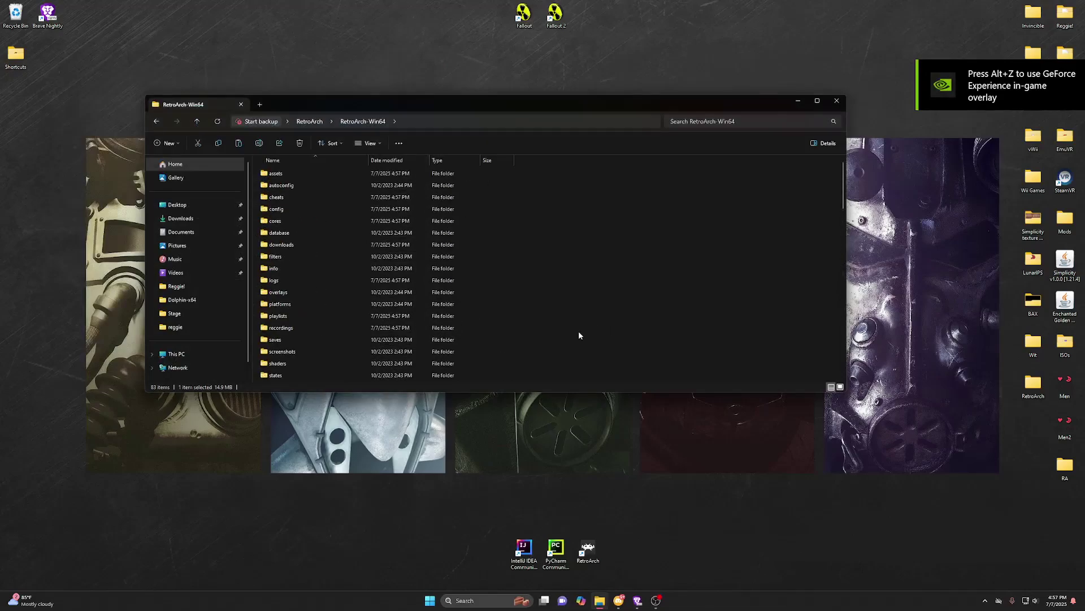
pyautogui.scroll(-10, 568, 329)
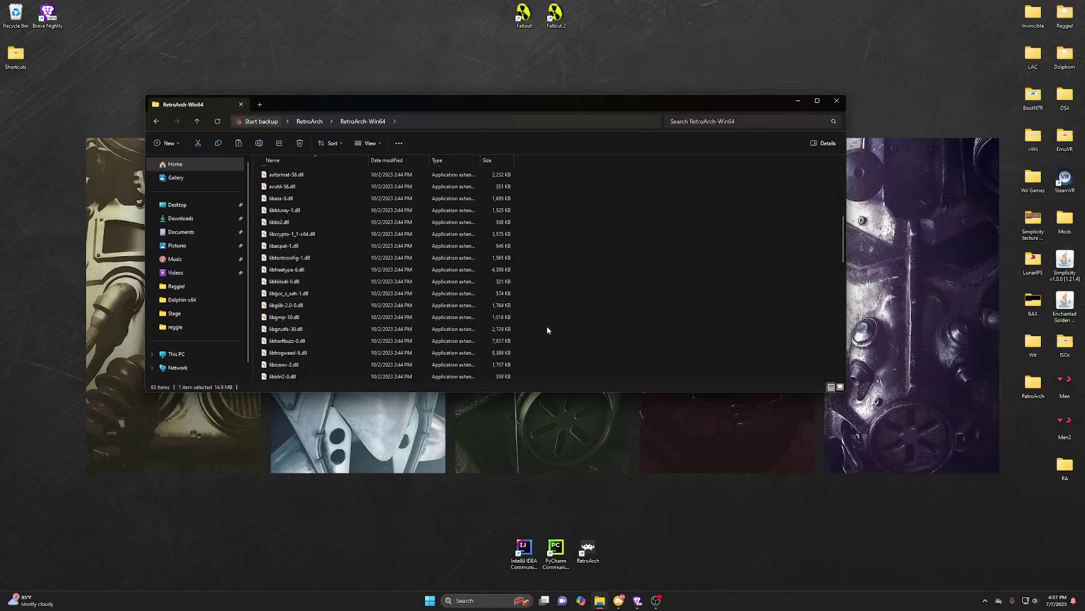
pyautogui.click(157, 121)
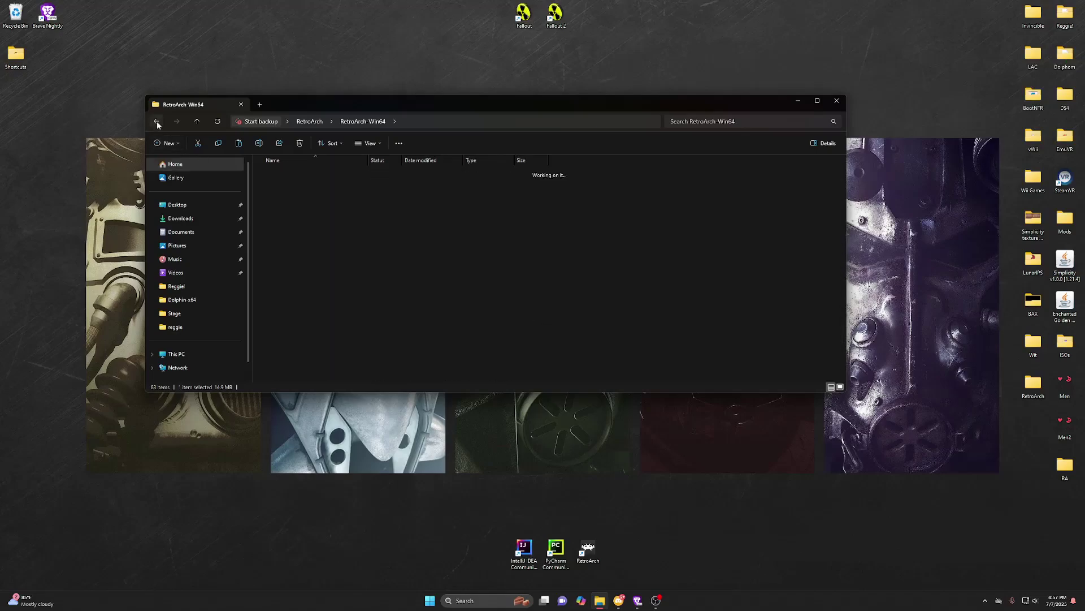
pyautogui.moveTo(345, 252); pyautogui.dragTo(298, 177)
pyautogui.rightClick(303, 183)
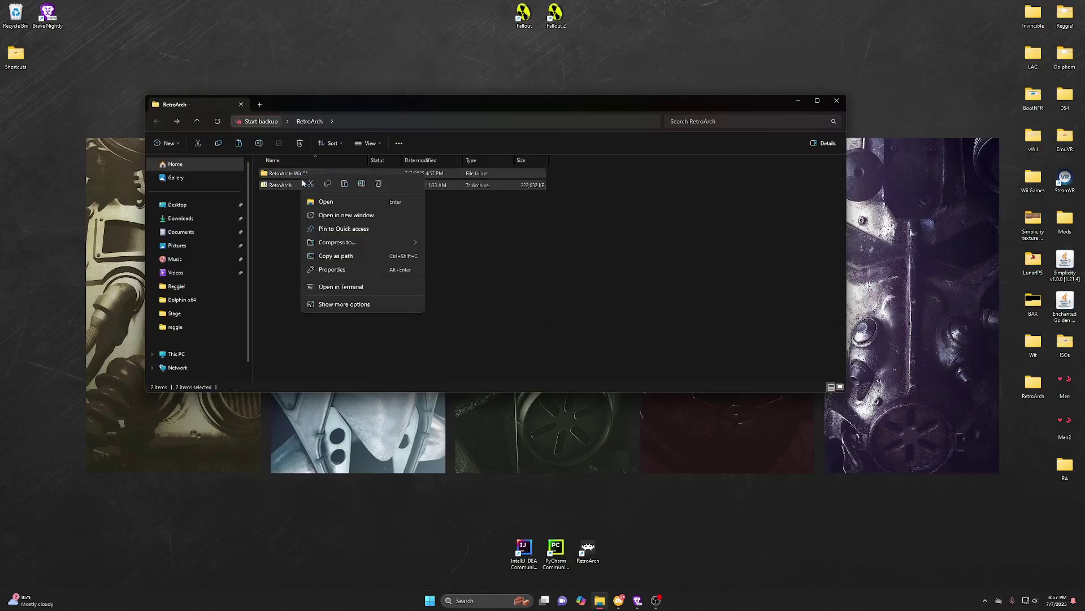
pyautogui.click(379, 186)
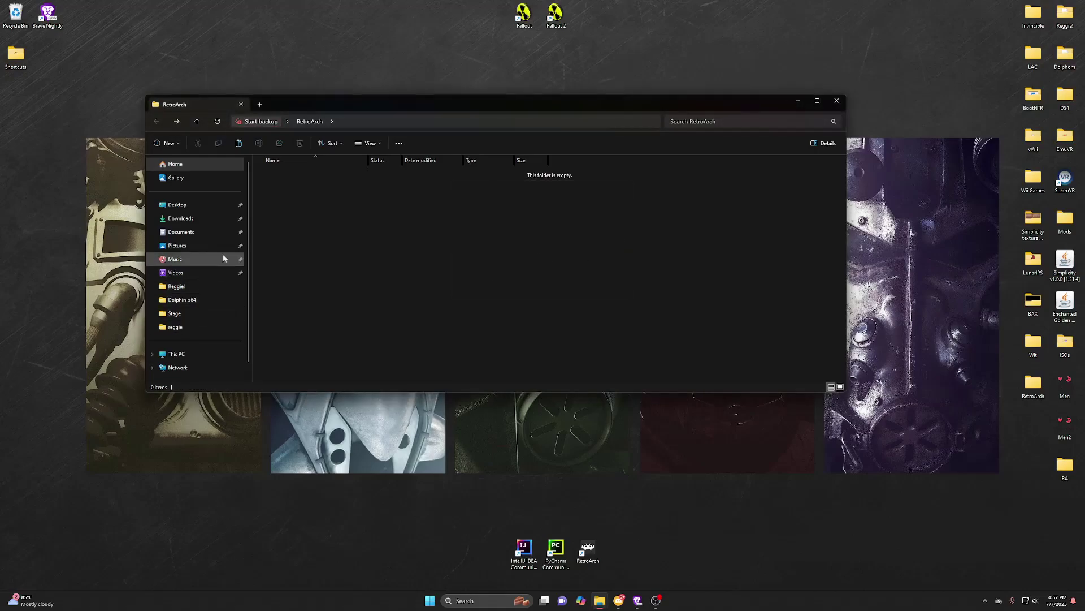
# - Open the roms folder inside the RetroArch folder on the C: drive and review its per-console subfolders
pyautogui.scroll(-1, 207, 245)
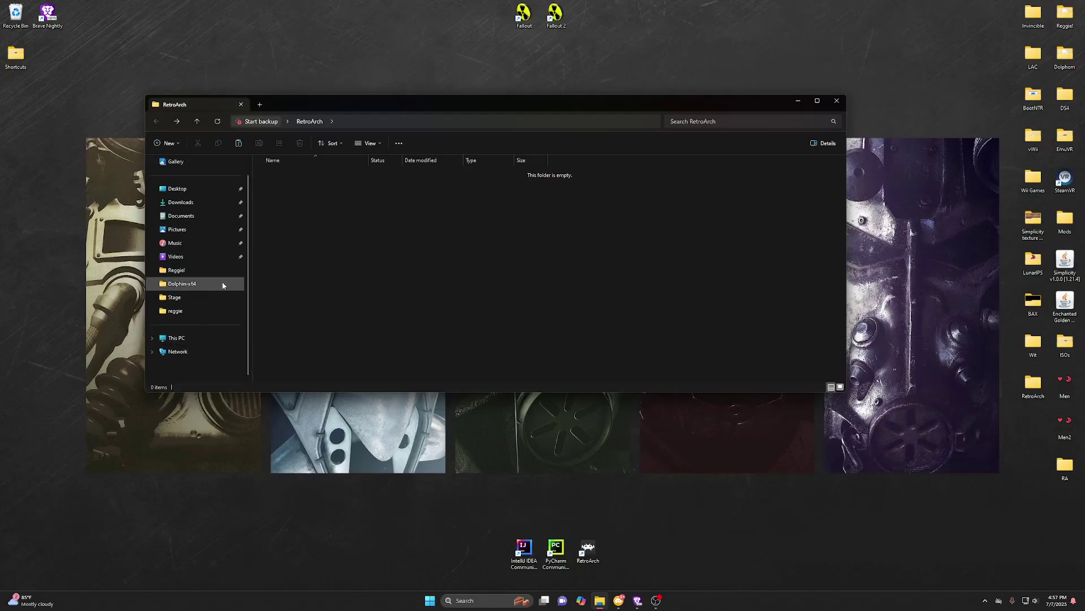
pyautogui.scroll(1, 218, 339)
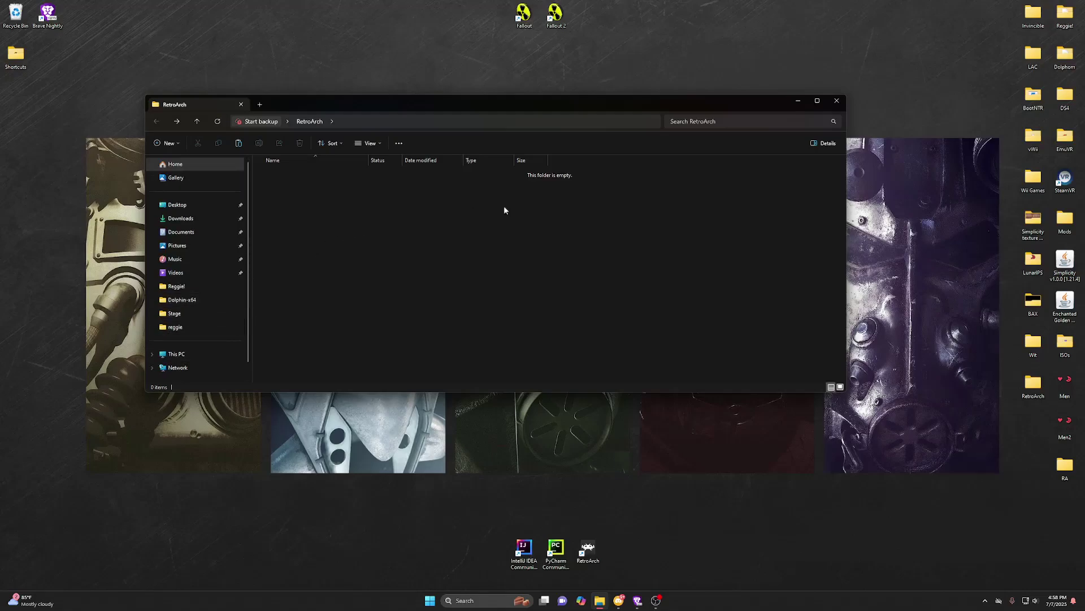
pyautogui.scroll(-1, 215, 362)
pyautogui.click(201, 338)
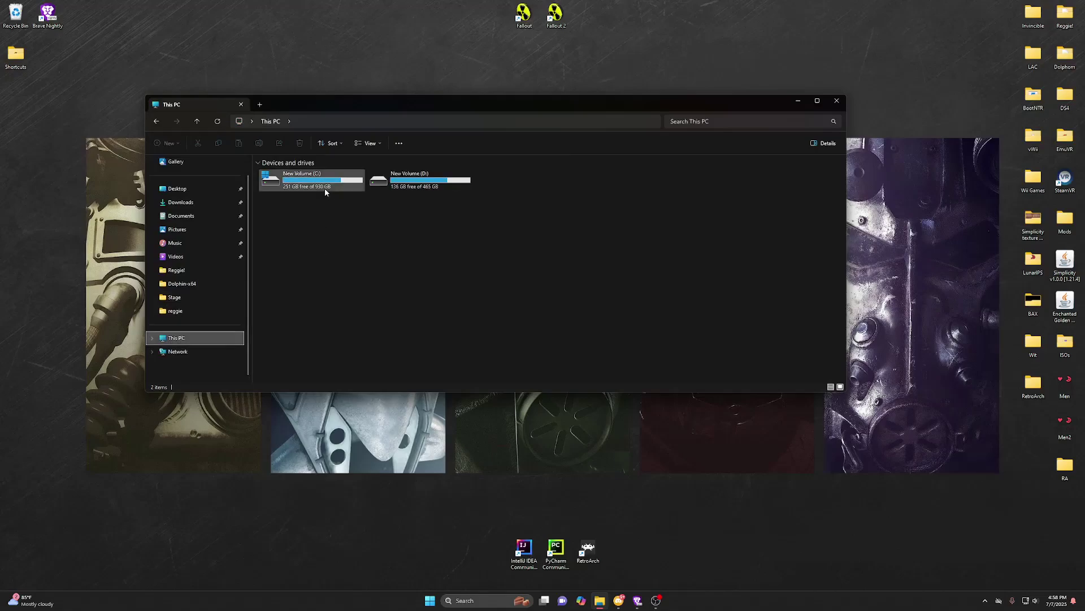
pyautogui.doubleClick(324, 188)
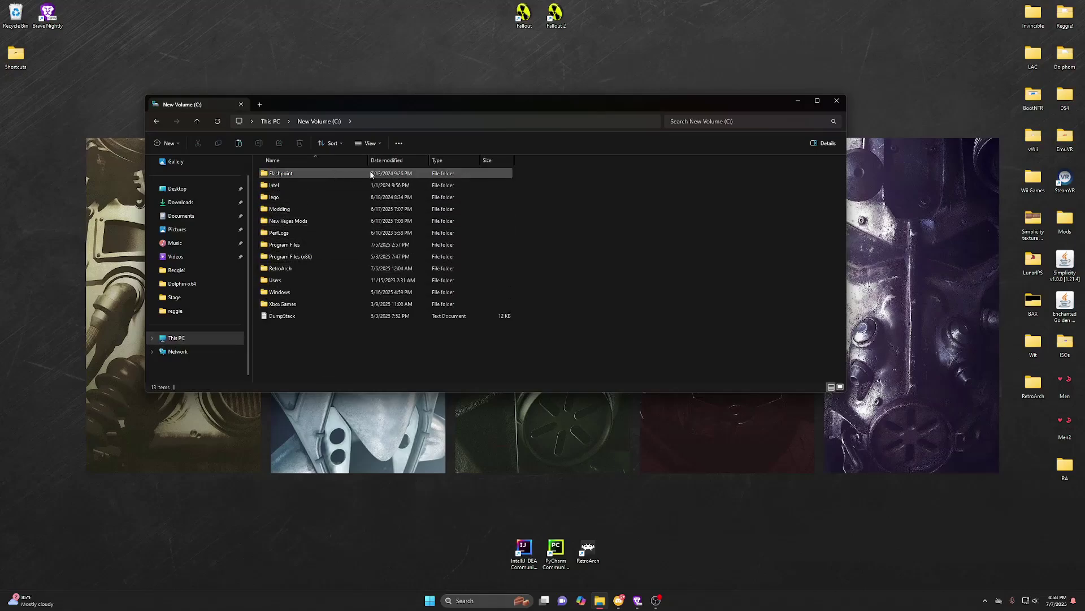
pyautogui.doubleClick(306, 269)
pyautogui.scroll(-3, 371, 244)
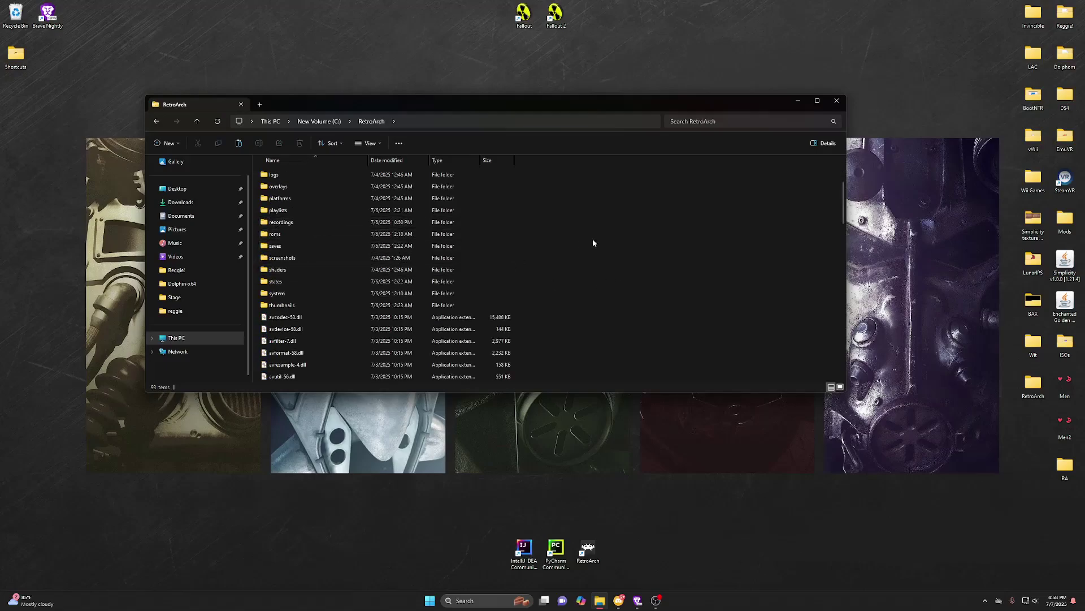
pyautogui.doubleClick(316, 233)
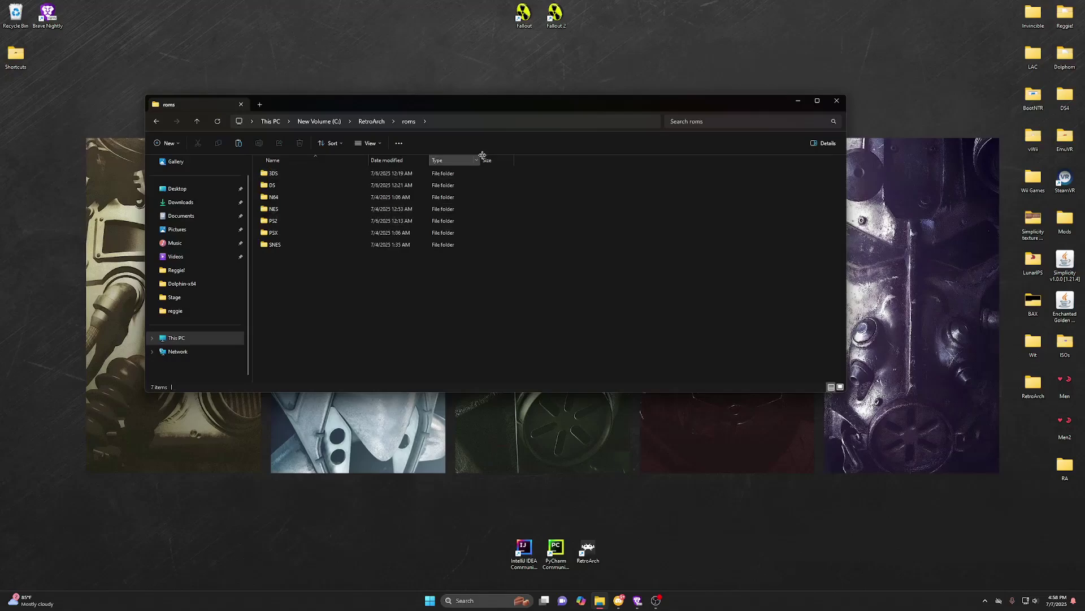
pyautogui.moveTo(314, 257); pyautogui.dragTo(322, 279)
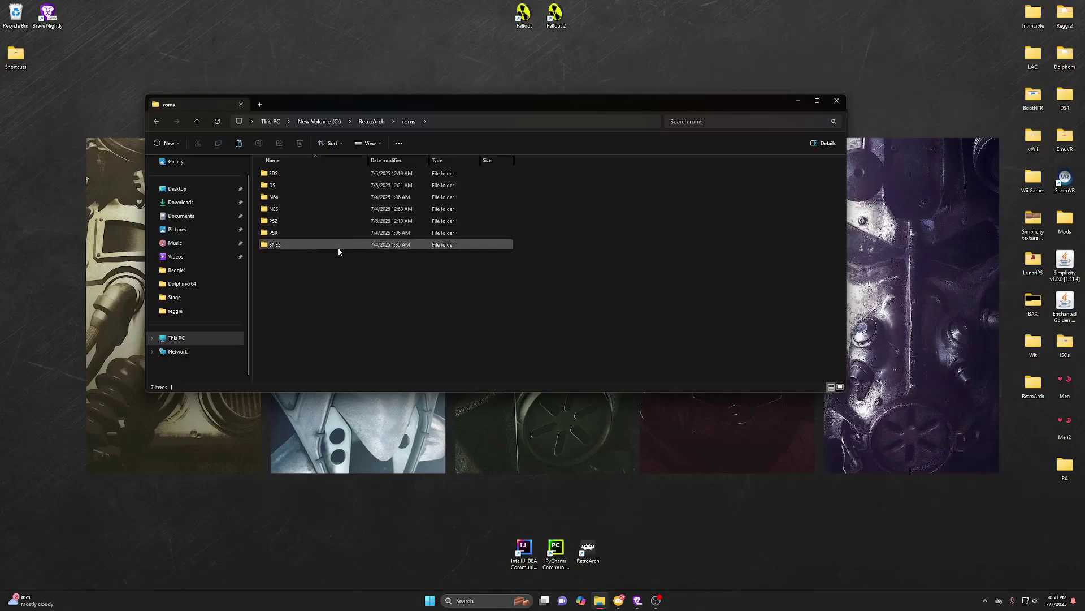
# - Inspect the Super Mario Bros. (World).nes file in the NES folder and close the File Explorer window
pyautogui.doubleClick(303, 208)
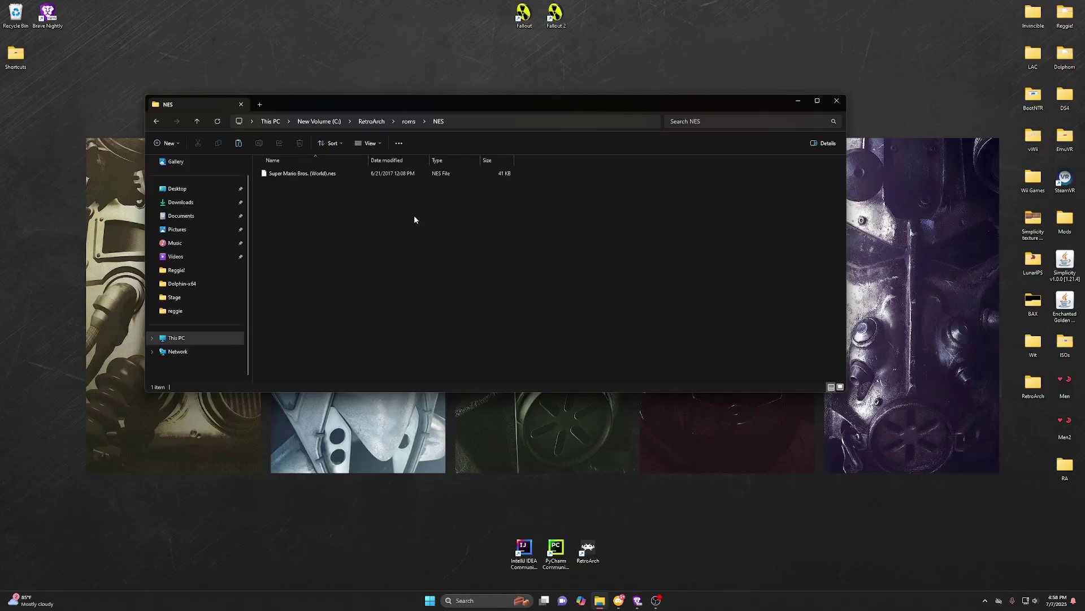
pyautogui.moveTo(314, 174); pyautogui.dragTo(326, 177)
pyautogui.click(345, 209)
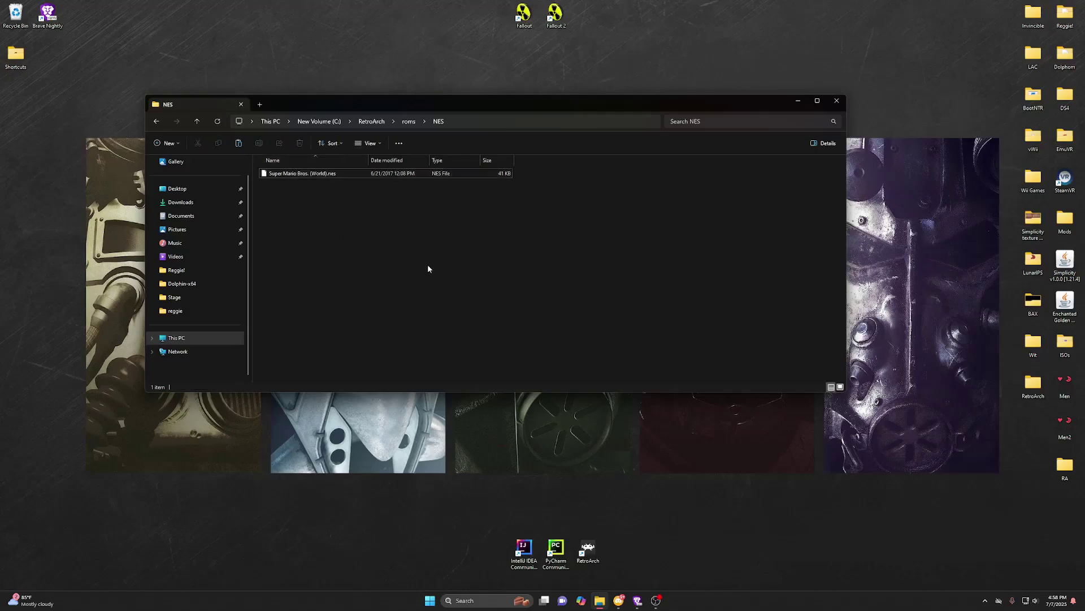
pyautogui.click(837, 100)
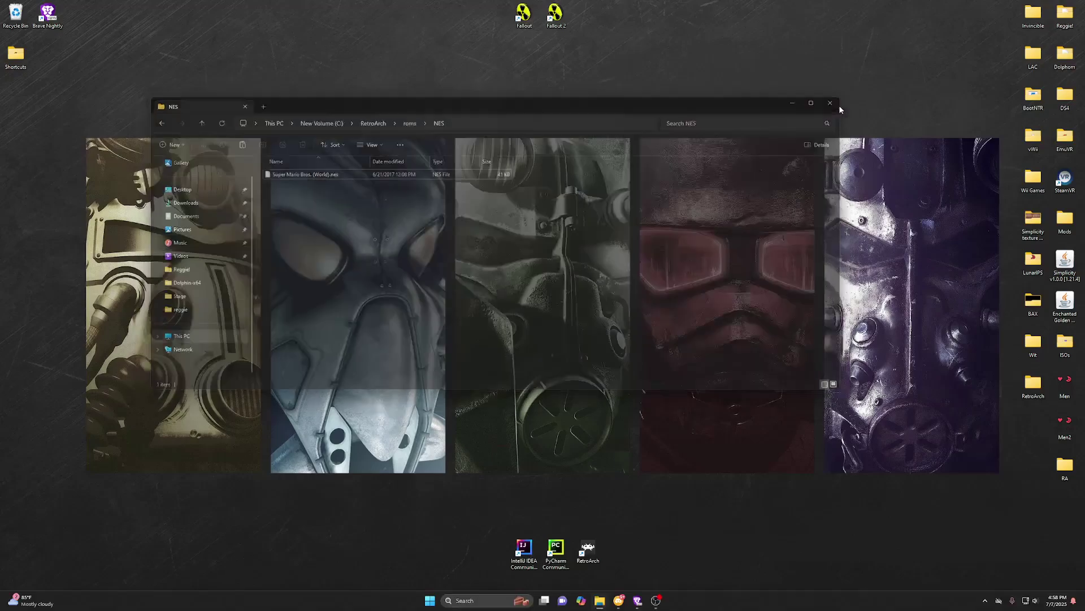
# - Launch RetroArch from its desktop shortcut and open Settings from the main menu
pyautogui.doubleClick(599, 557)
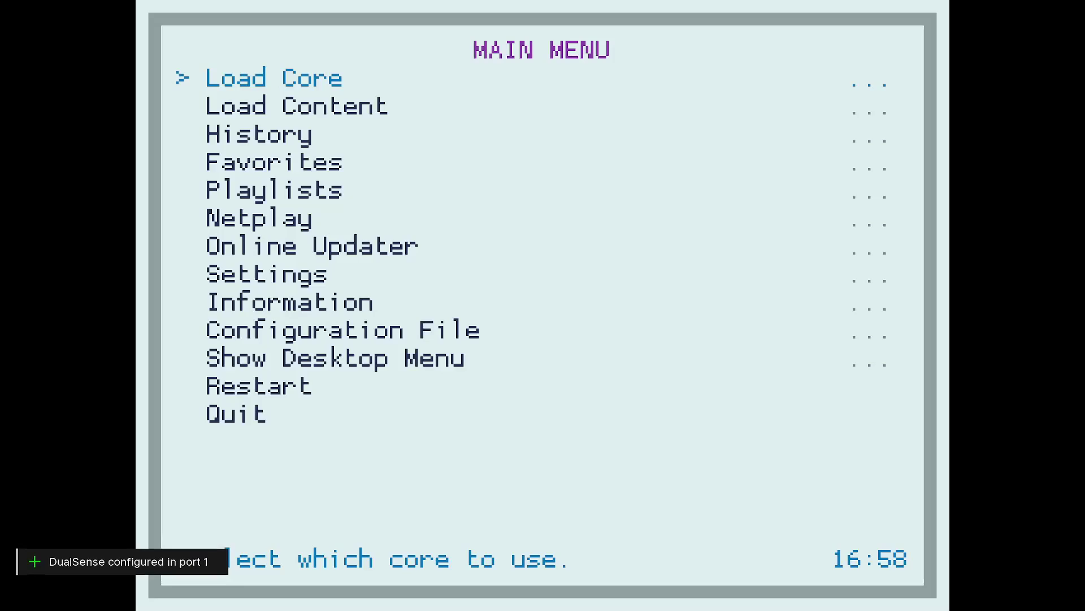
pyautogui.press('Down')
pyautogui.press('Down')
pyautogui.press('Down')
pyautogui.press('Down')
pyautogui.press('Down')
pyautogui.press('Down')
pyautogui.press('Down')
pyautogui.press('Down')
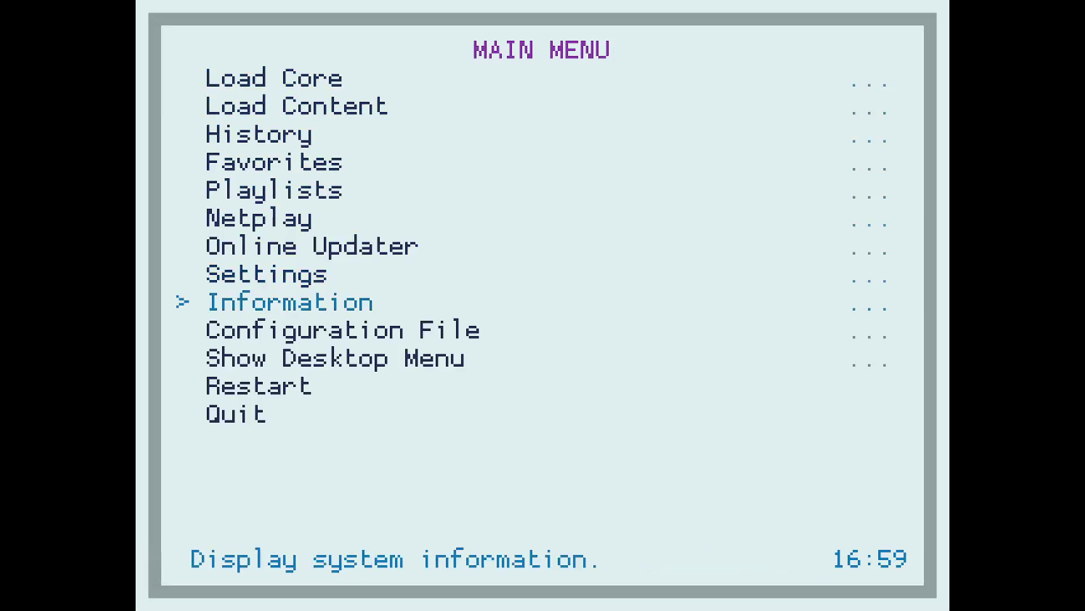
pyautogui.press('Down')
pyautogui.press('Up')
pyautogui.press('Up')
pyautogui.press('Return')
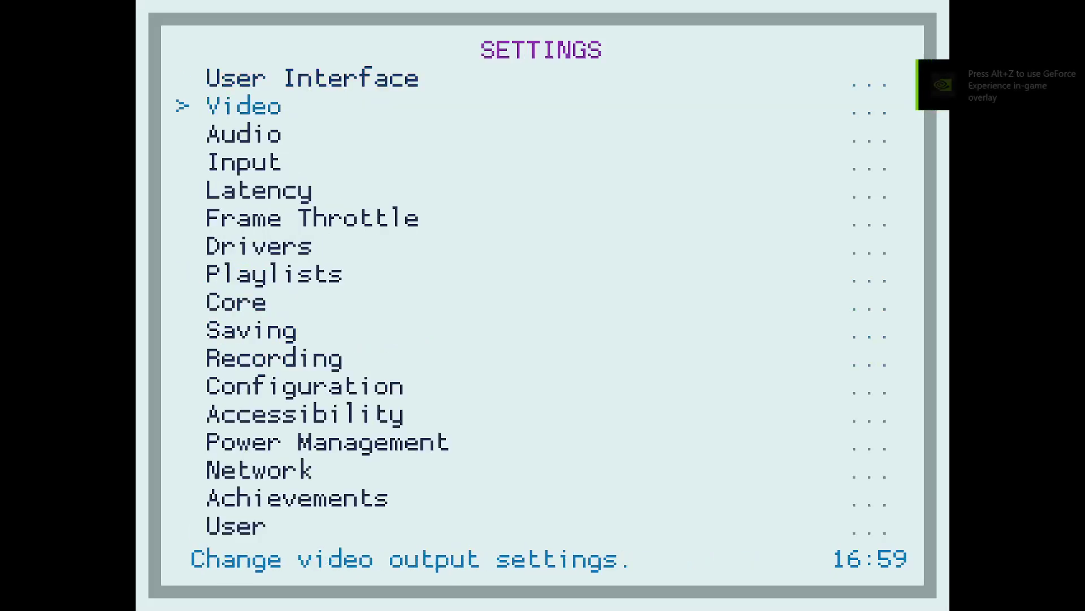
# - Switch the menu from the text-only style to the horizontal icon layout and restart RetroArch
pyautogui.press('Down')
pyautogui.press('Down')
pyautogui.press('Down')
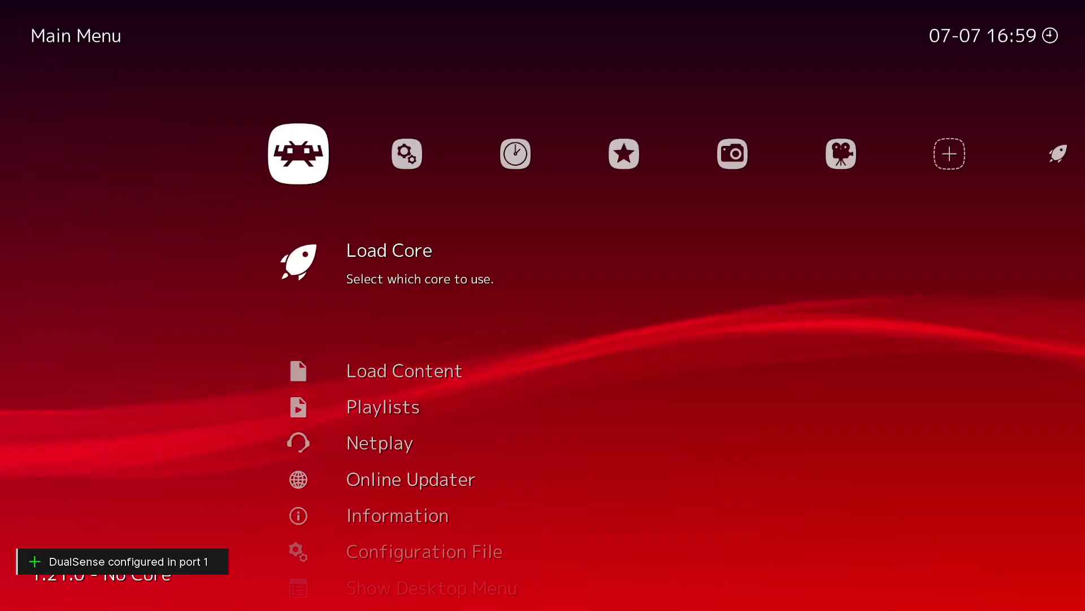
# - Look over the Settings and History sections and return to the Main Menu
pyautogui.press('Right')
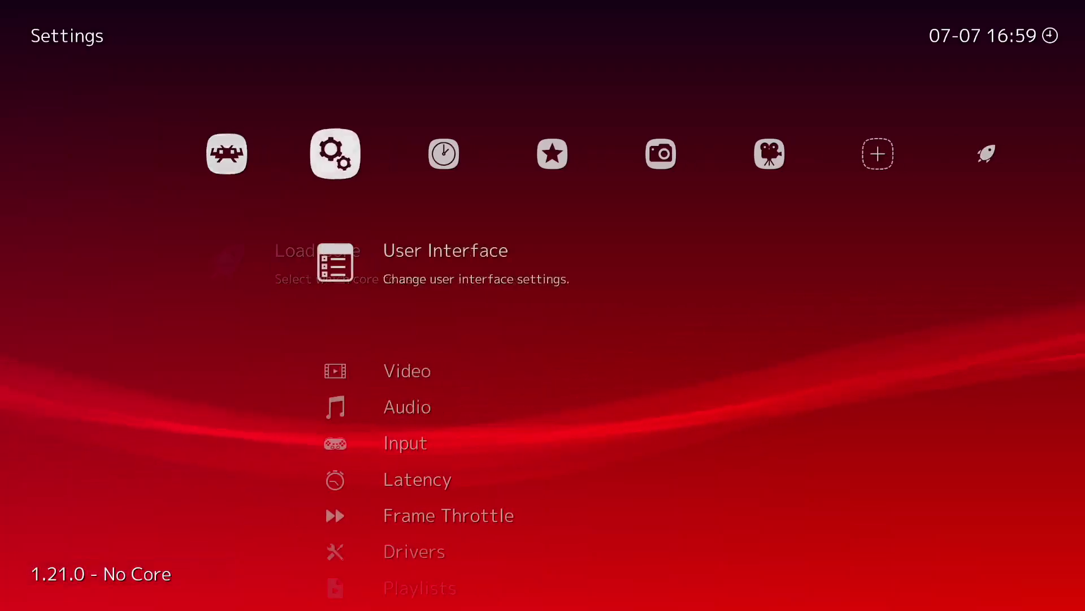
pyautogui.press('Right')
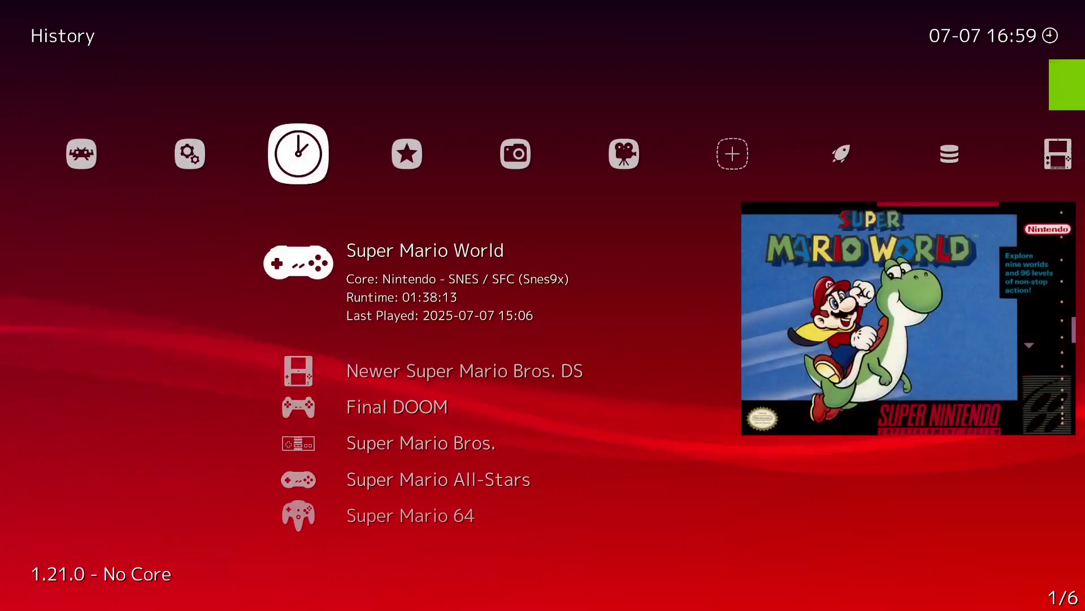
pyautogui.press('Left')
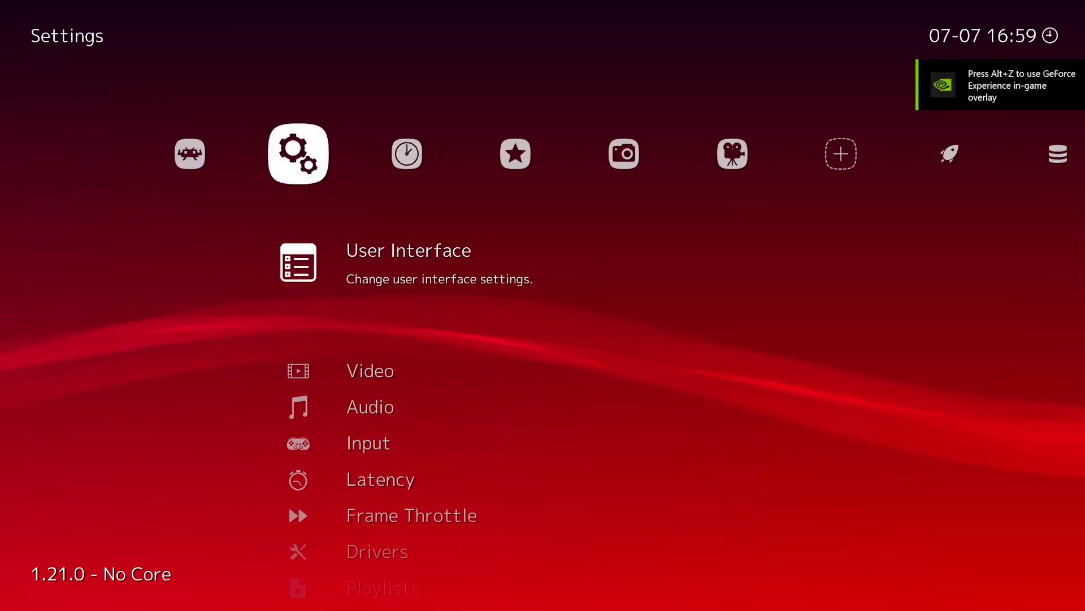
pyautogui.press('Left')
pyautogui.press('Right')
pyautogui.press('Left')
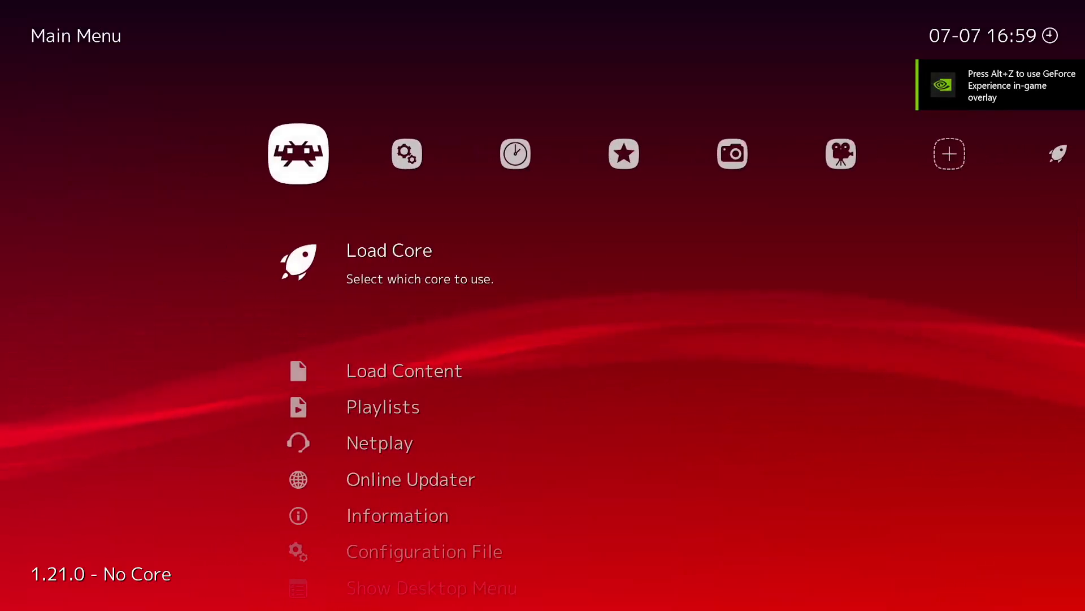
# - Look over the Main Menu entries and move through the sections to Import Content
pyautogui.press('Down')
pyautogui.press('Down')
pyautogui.press('Down')
pyautogui.press('Down')
pyautogui.press('Down')
pyautogui.press('Right')
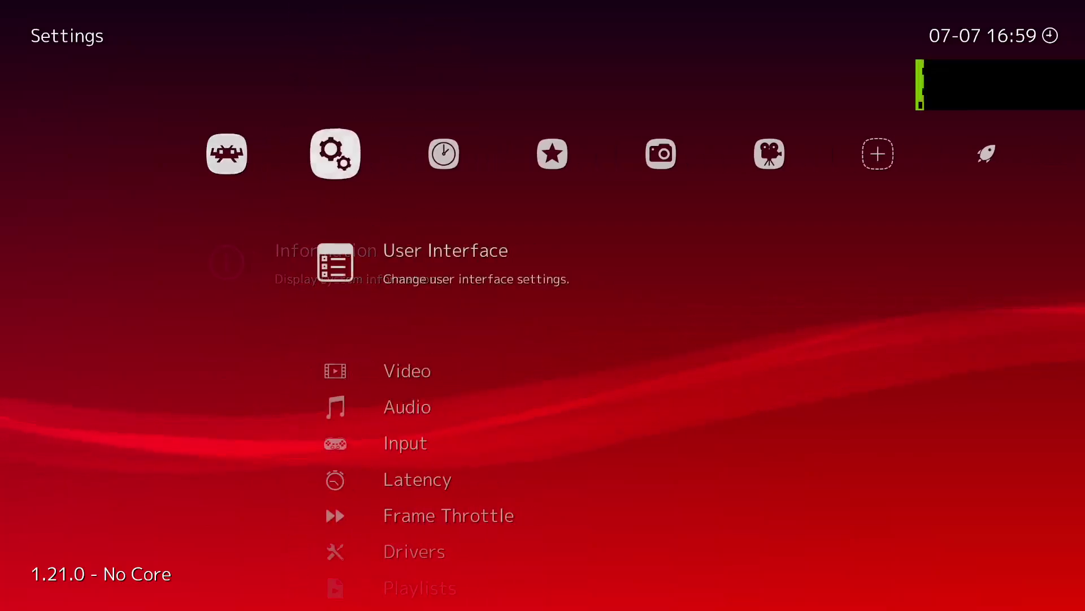
pyautogui.press('Right')
pyautogui.press('Right')
pyautogui.press('Right')
pyautogui.press('Right')
pyautogui.press('Right')
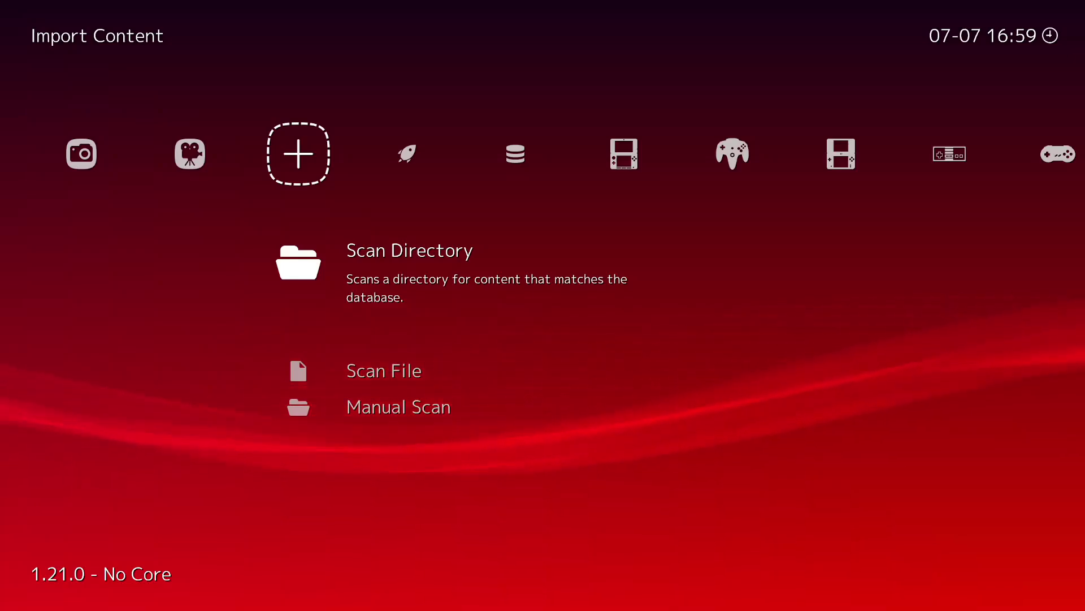
# - Examine the Scan Directory, Scan File and Manual Scan options in Import Content
pyautogui.press('Down')
pyautogui.press('Down')
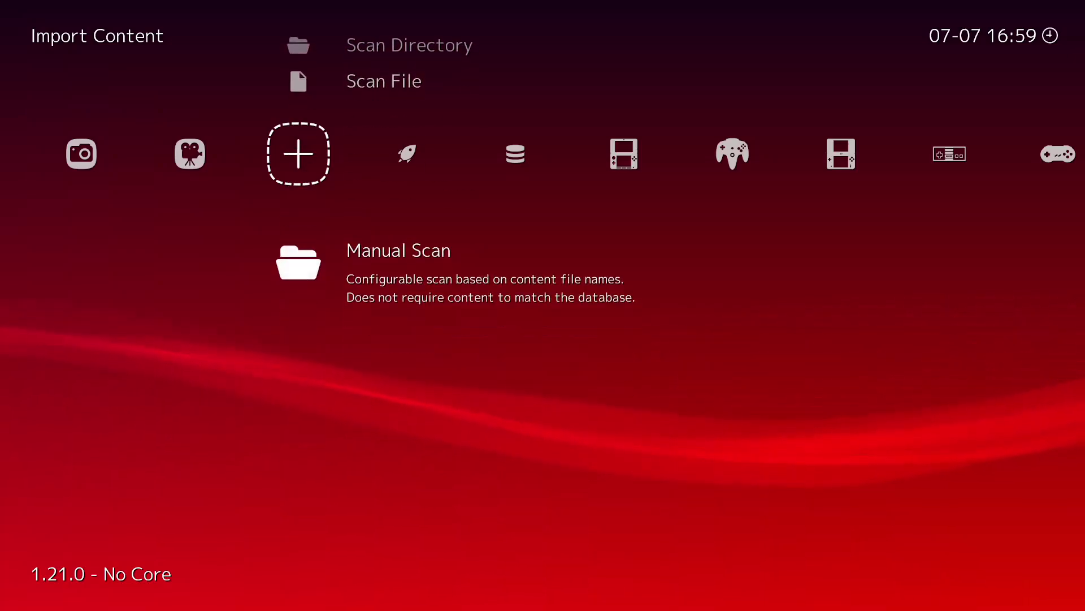
pyautogui.press('Up')
pyautogui.press('Up')
pyautogui.press('Down')
pyautogui.press('Down')
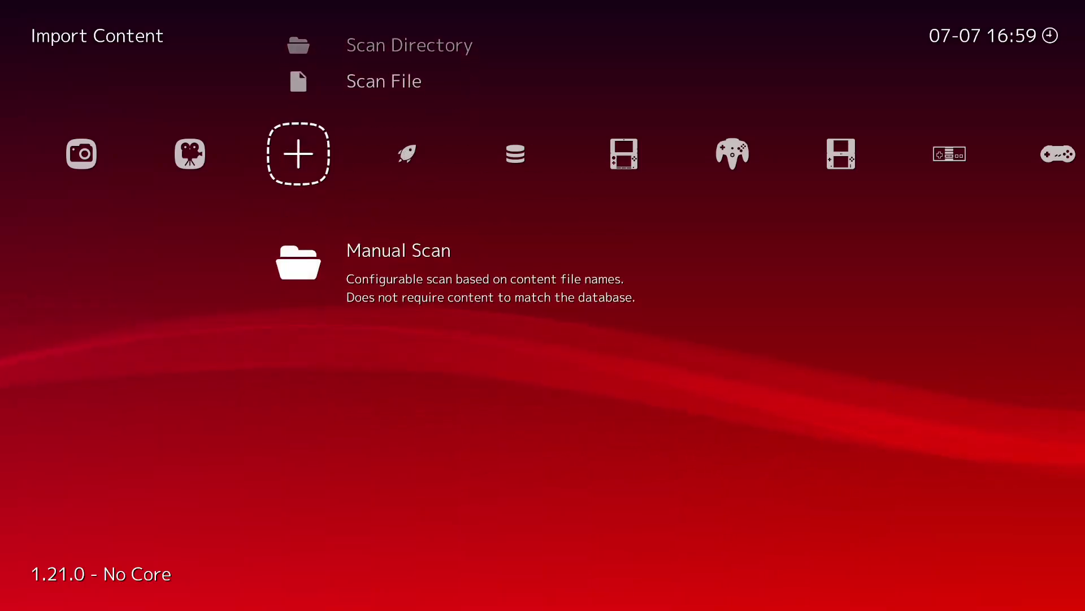
pyautogui.press('Down')
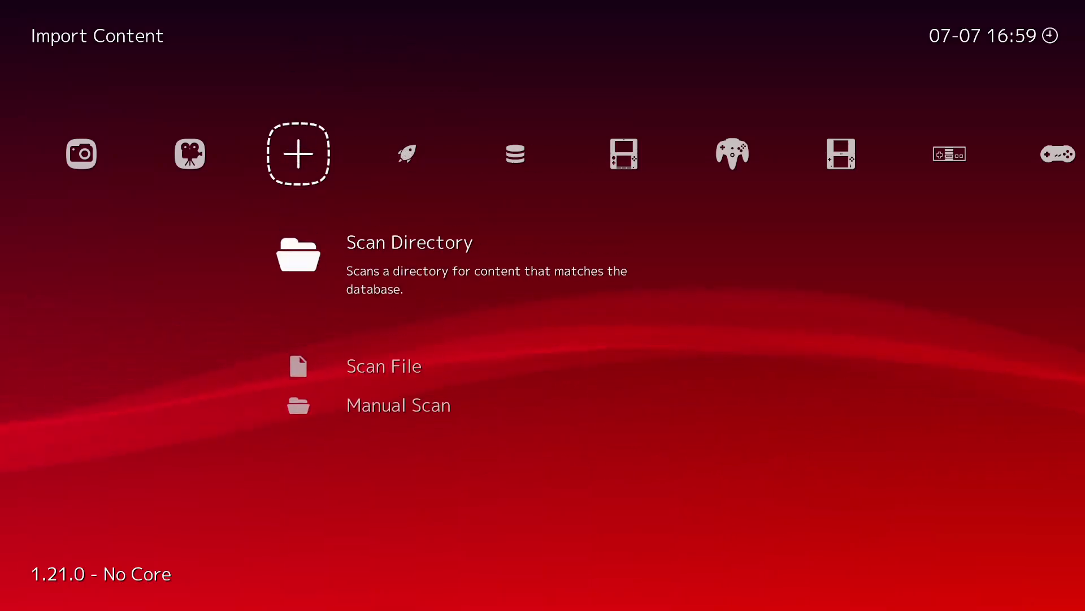
# - Look through the console playlists, including Nintendo Entertainment System and PlayStation 2, and return to Import Content
pyautogui.press('Right')
pyautogui.press('Right')
pyautogui.press('Right')
pyautogui.press('Right')
pyautogui.press('Right')
pyautogui.press('Right')
pyautogui.press('Right')
pyautogui.press('Right')
pyautogui.press('Right')
pyautogui.press('Right')
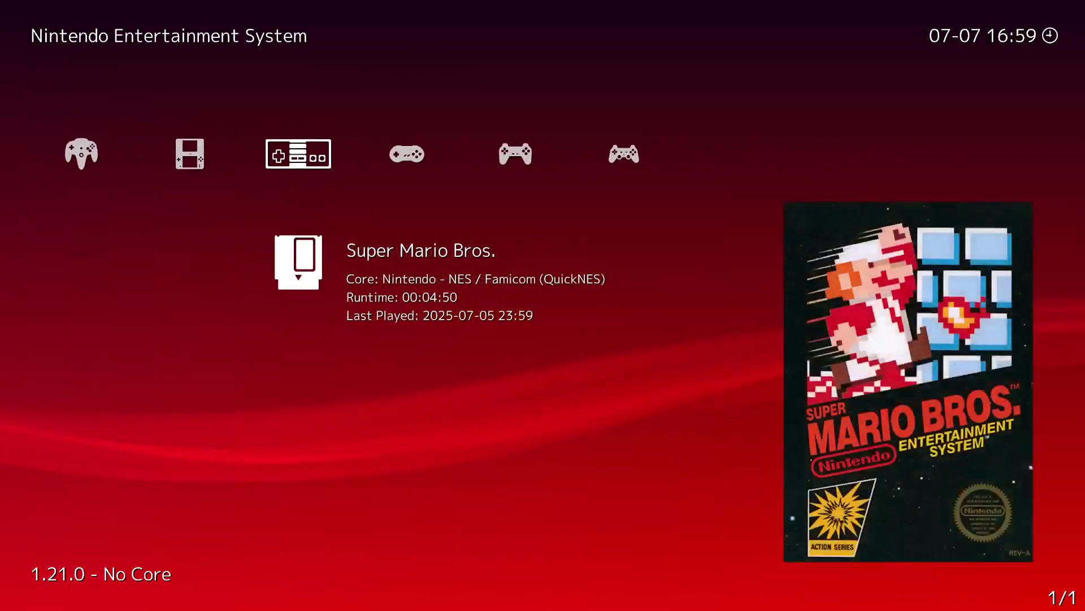
pyautogui.press('Right')
pyautogui.press('Left')
pyautogui.press('Left')
pyautogui.press('Left')
pyautogui.press('Left')
pyautogui.press('Left')
pyautogui.press('Left')
pyautogui.press('Left')
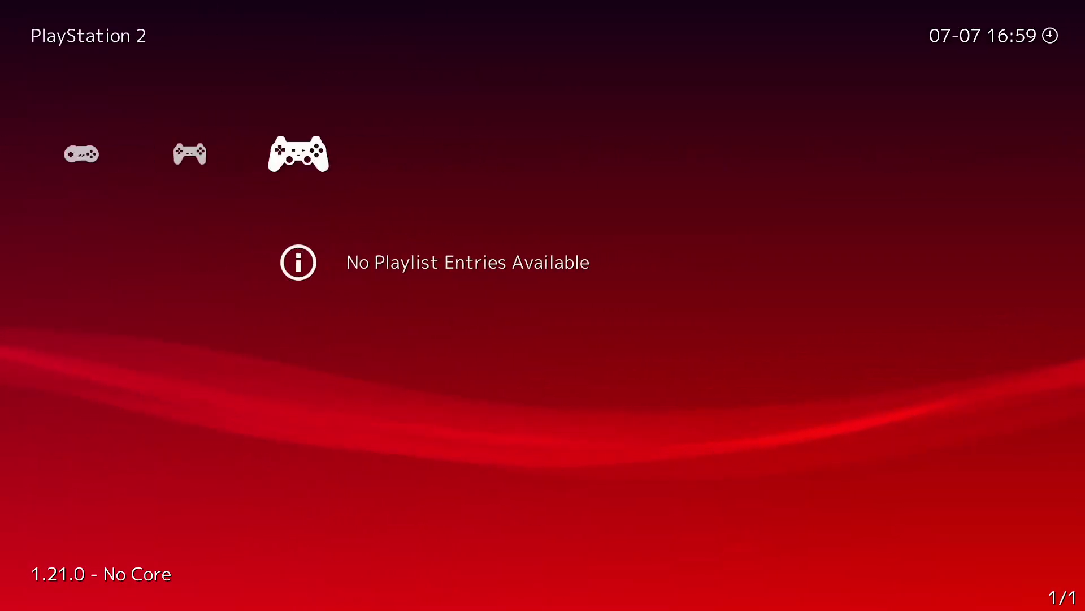
pyautogui.press('Left')
pyautogui.press('Left')
pyautogui.press('Left')
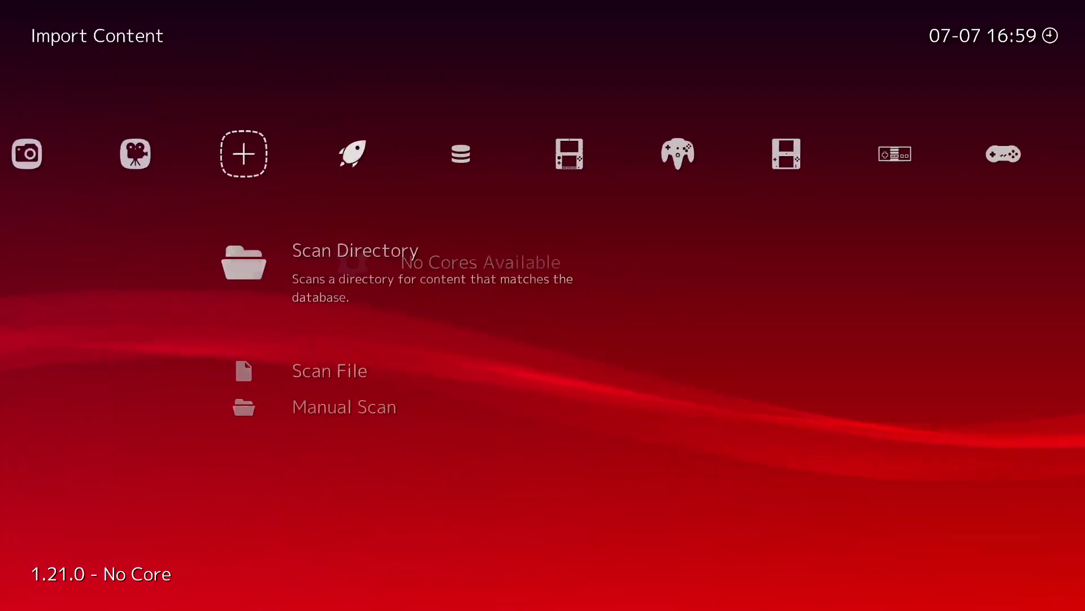
# - Compare the descriptions of the three scan options again, ending on Manual Scan
pyautogui.press('Down')
pyautogui.press('Down')
pyautogui.press('Up')
pyautogui.press('Up')
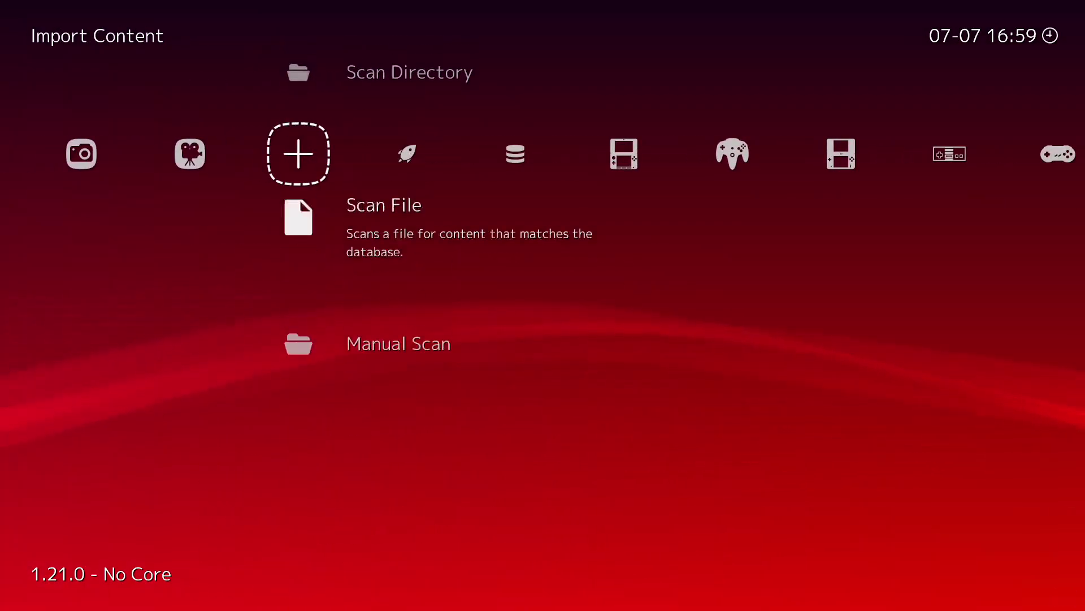
pyautogui.press('Down')
pyautogui.press('Down')
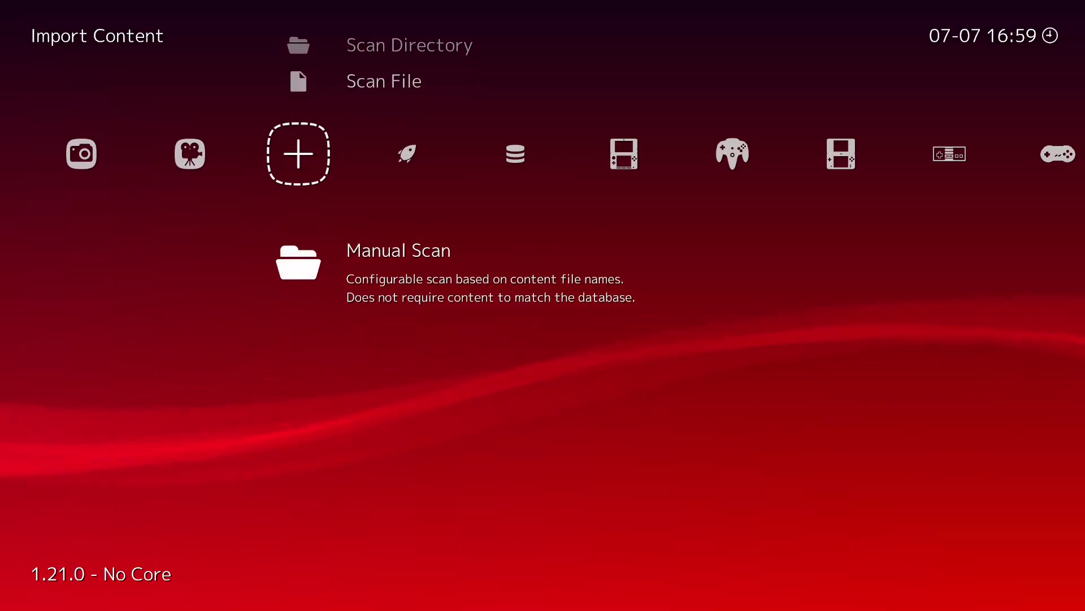
pyautogui.press('Up')
pyautogui.press('Up')
pyautogui.press('Down')
pyautogui.press('Down')
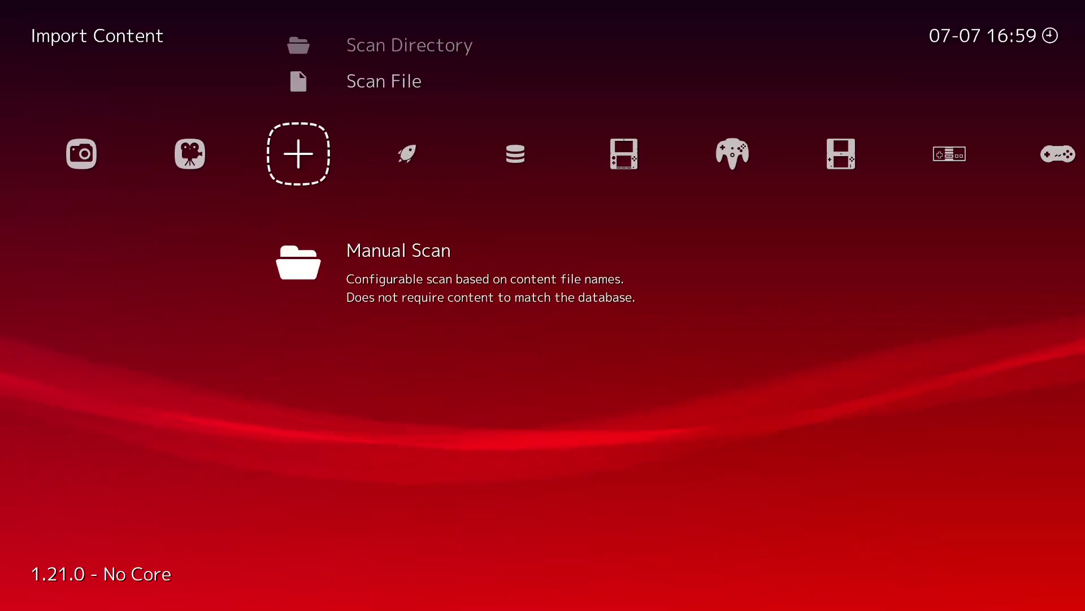
# - Remove Super Mario Bros. from the Nintendo Entertainment System playlist
pyautogui.press('Right')
pyautogui.press('Right')
pyautogui.press('Right')
pyautogui.press('Right')
pyautogui.press('Right')
pyautogui.press('Right')
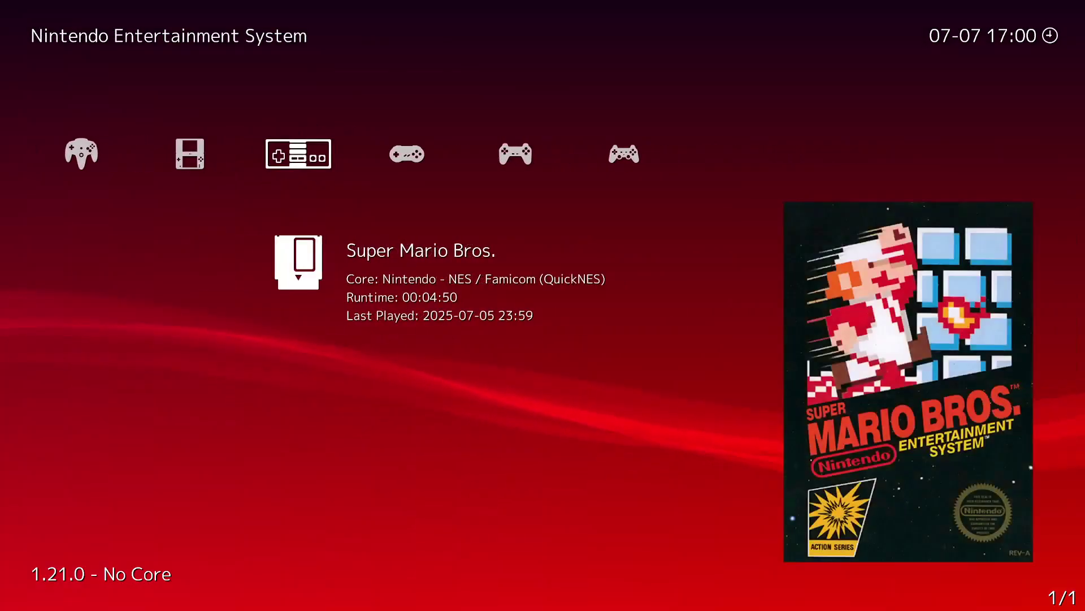
pyautogui.press('Return')
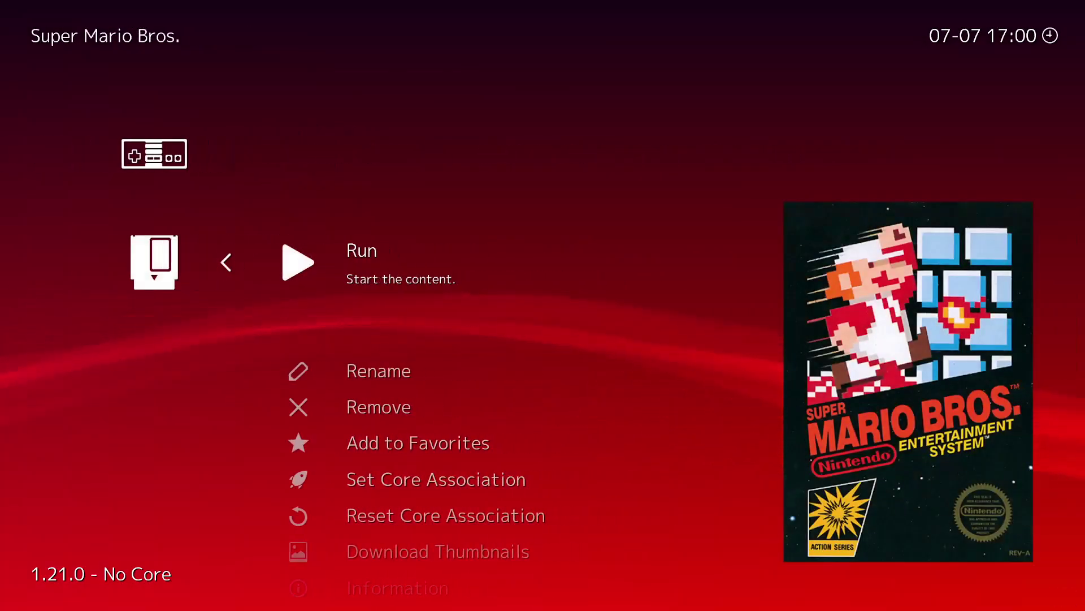
pyautogui.press('Down')
pyautogui.press('Down')
pyautogui.press('Return')
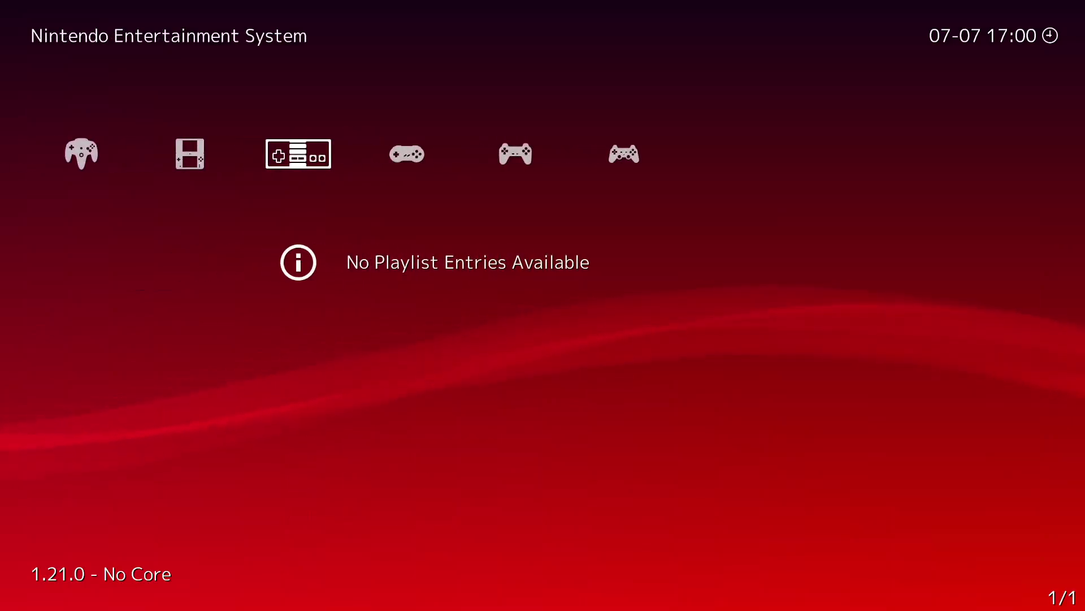
# - Check the Nintendo 64 and Nintendo Entertainment System playlists and return to Import Content
pyautogui.press('Left')
pyautogui.press('Left')
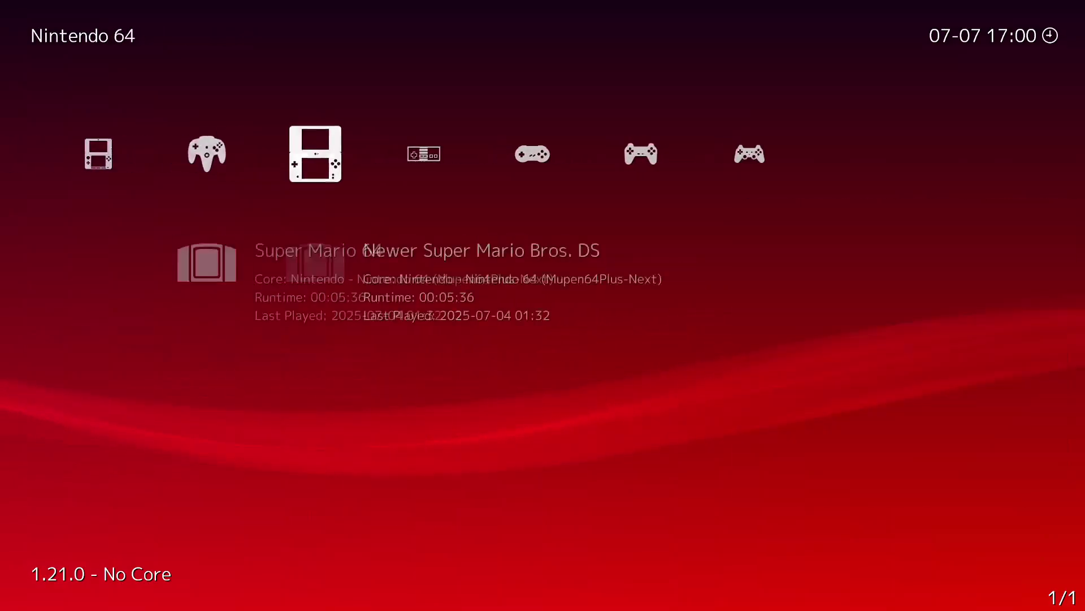
pyautogui.press('Right')
pyautogui.press('Right')
pyautogui.press('Return')
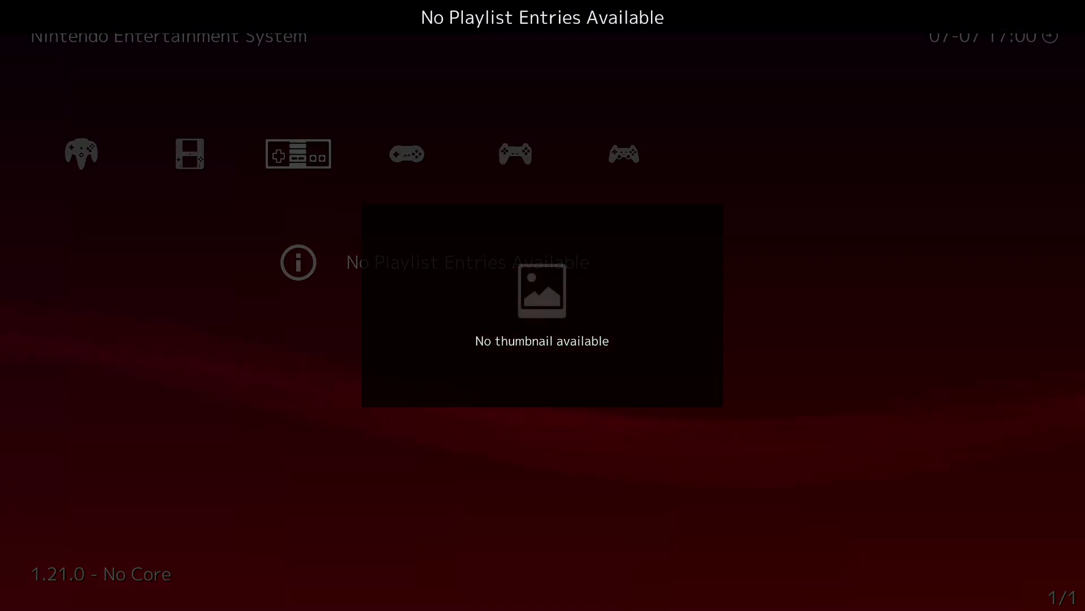
pyautogui.press('Left')
pyautogui.press('Left')
pyautogui.press('Left')
pyautogui.press('Left')
pyautogui.press('Left')
pyautogui.press('Left')
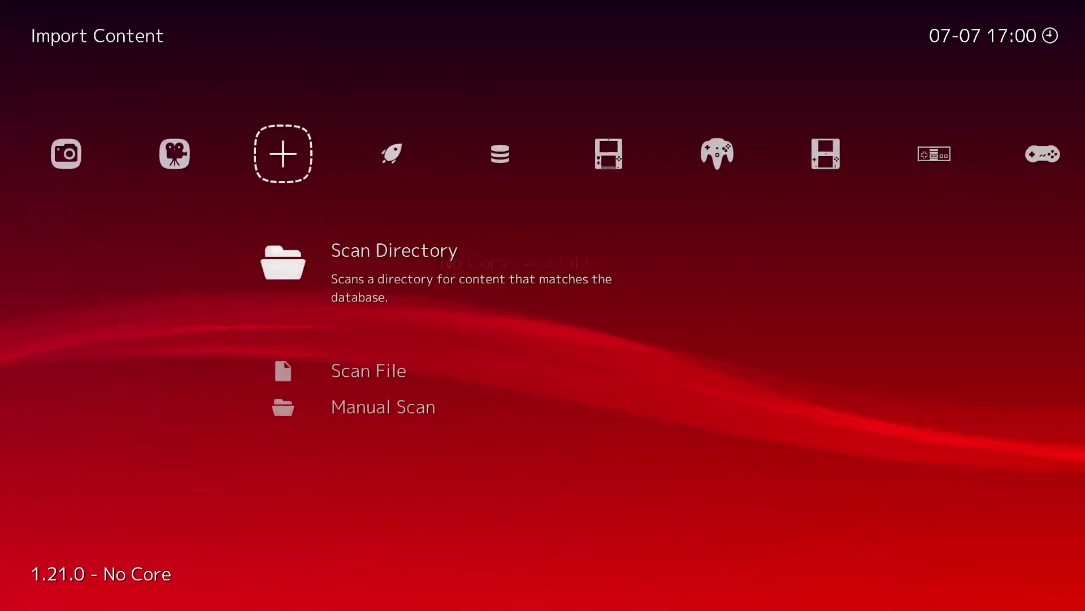
# - Look at the Content Directory and System Name fields in Manual Scan and go back to Import Content
pyautogui.press('Down')
pyautogui.press('Down')
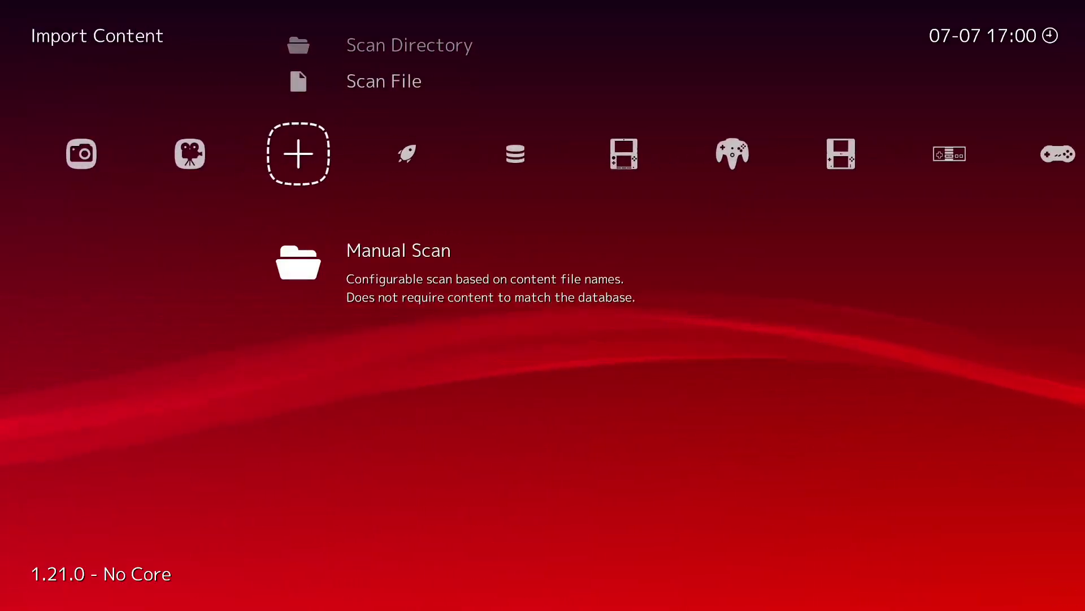
pyautogui.press('Return')
pyautogui.press('Down')
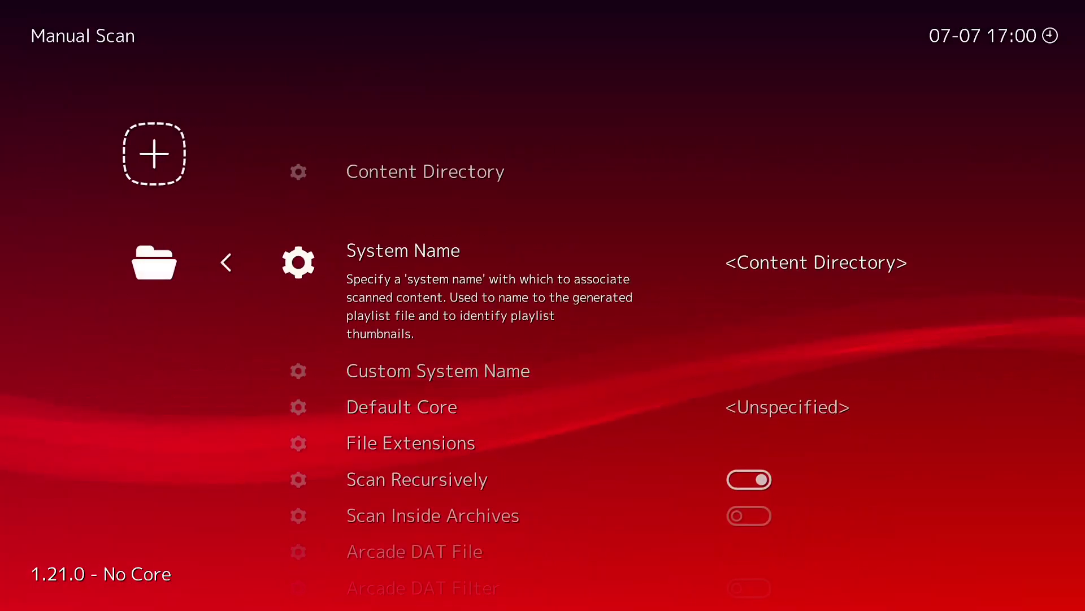
pyautogui.press('Up')
pyautogui.press('BackSpace')
pyautogui.press('Left')
pyautogui.press('Right')
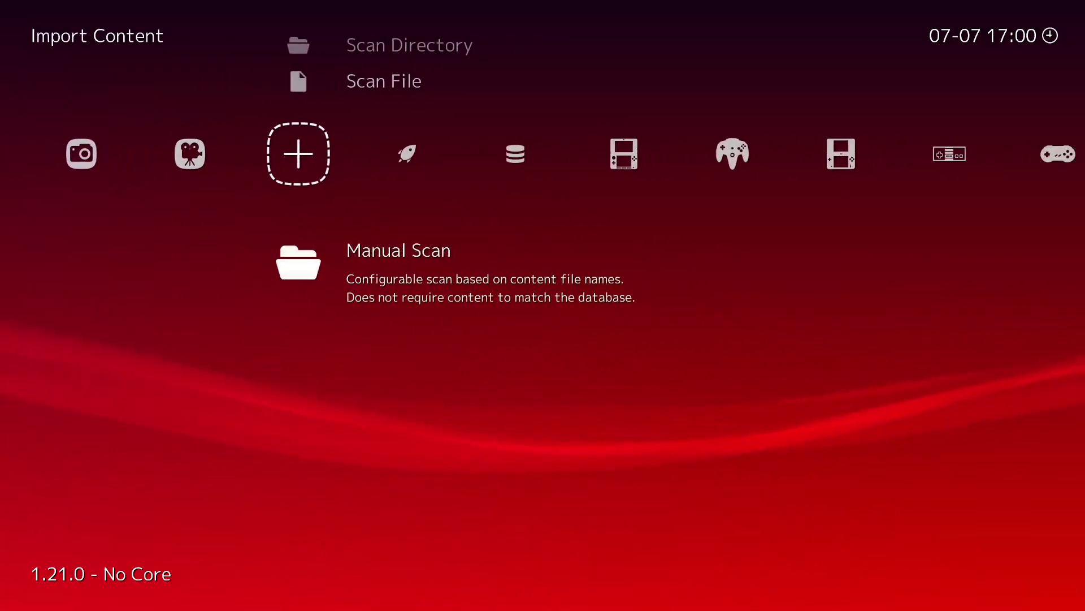
# - Check the Start Directory path in the Directory settings and return to the Settings list
pyautogui.press('Left')
pyautogui.press('Left')
pyautogui.press('Left')
pyautogui.press('Left')
pyautogui.press('Left')
pyautogui.press('Left')
pyautogui.press('Right')
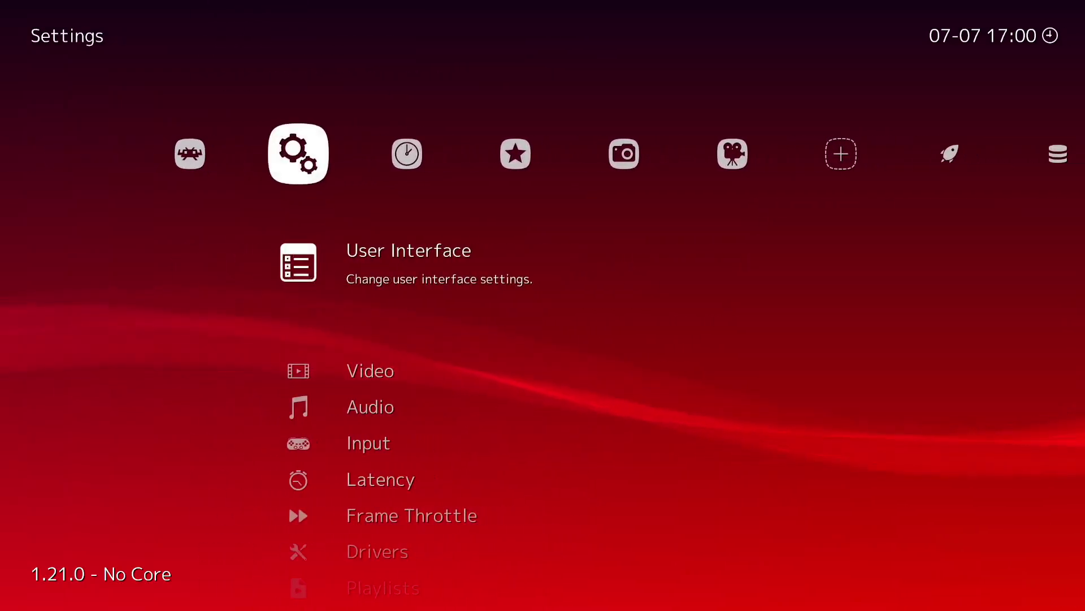
pyautogui.press('Down')
pyautogui.press('Down')
pyautogui.press('Down')
pyautogui.press('Down')
pyautogui.press('Down')
pyautogui.press('Down')
pyautogui.press('Down')
pyautogui.press('Down')
pyautogui.press('Down')
pyautogui.press('Down')
pyautogui.press('Down')
pyautogui.press('Down')
pyautogui.press('Down')
pyautogui.press('Down')
pyautogui.press('Down')
pyautogui.press('Down')
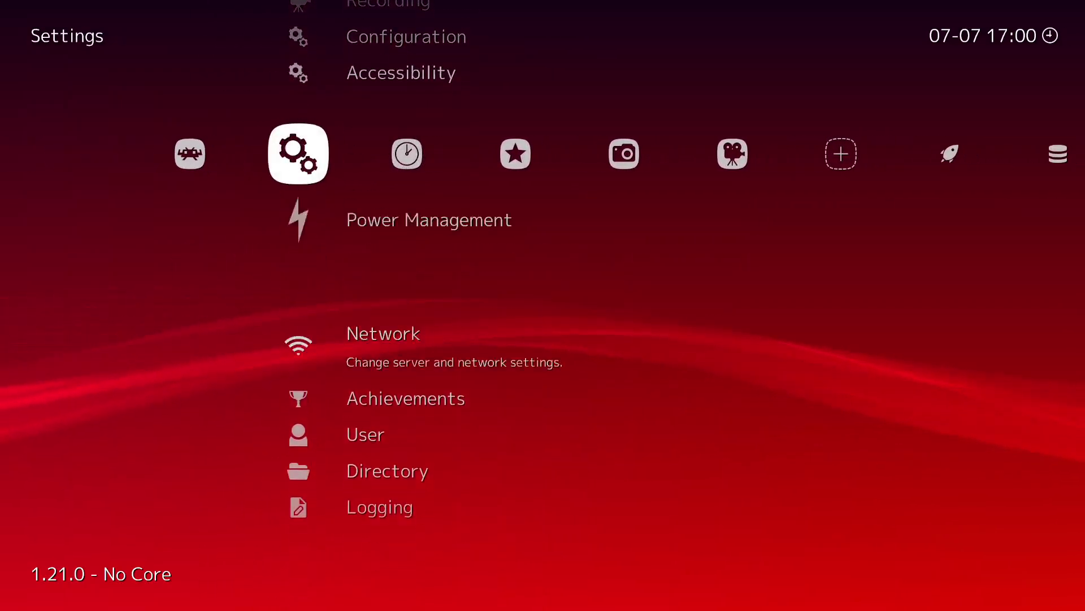
pyautogui.press('Down')
pyautogui.press('Return')
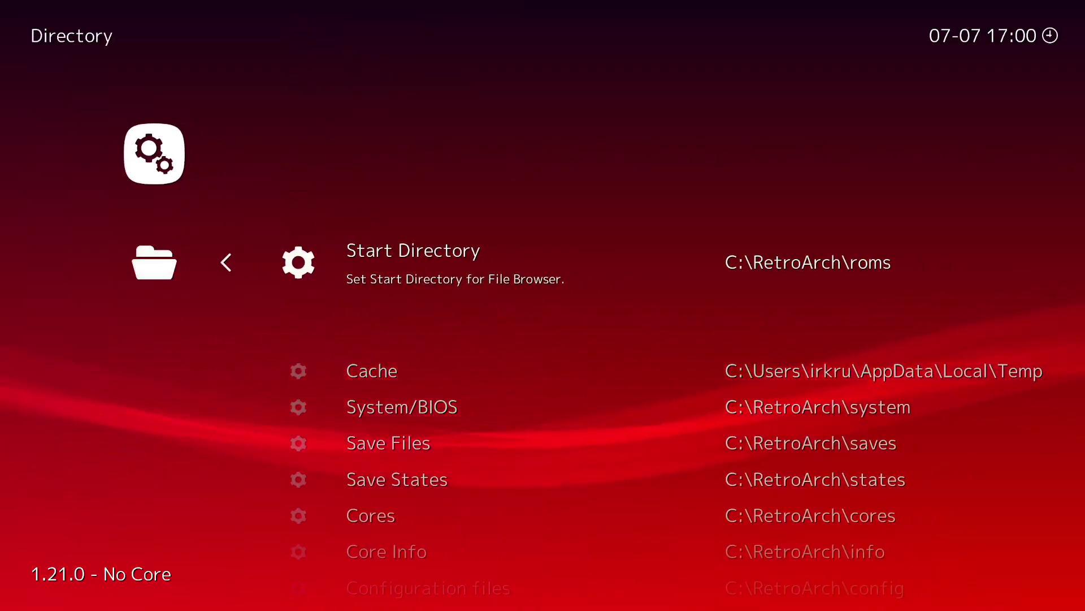
pyautogui.press('Down')
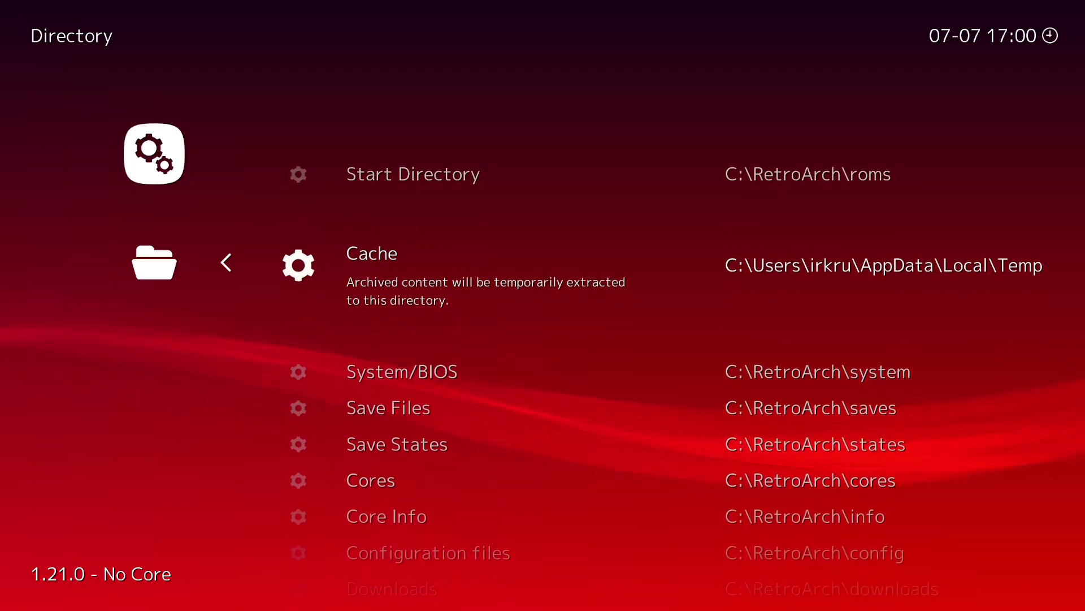
pyautogui.press('Up')
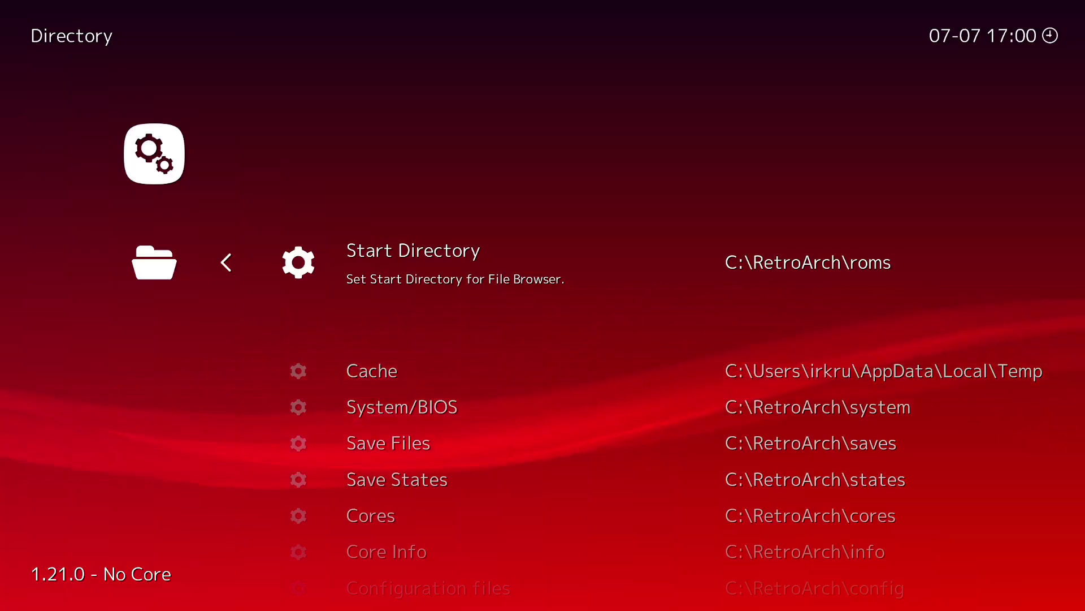
pyautogui.press('BackSpace')
# - Set the Manual Scan content directory to C:\RetroArch\roms\NES
pyautogui.press('Right')
pyautogui.press('Right')
pyautogui.press('Right')
pyautogui.press('Right')
pyautogui.press('Right')
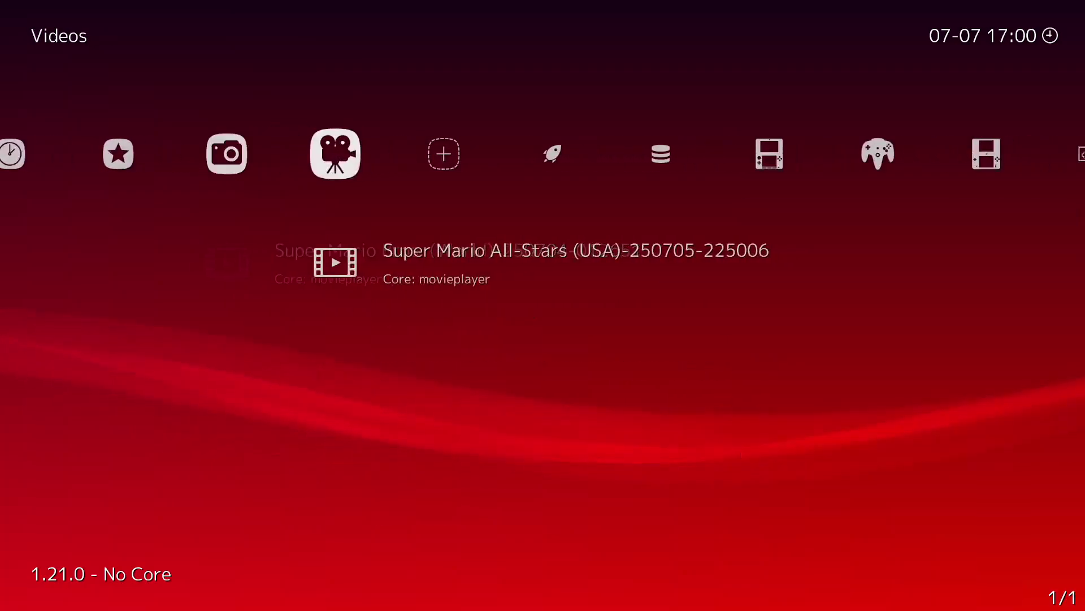
pyautogui.press('Return')
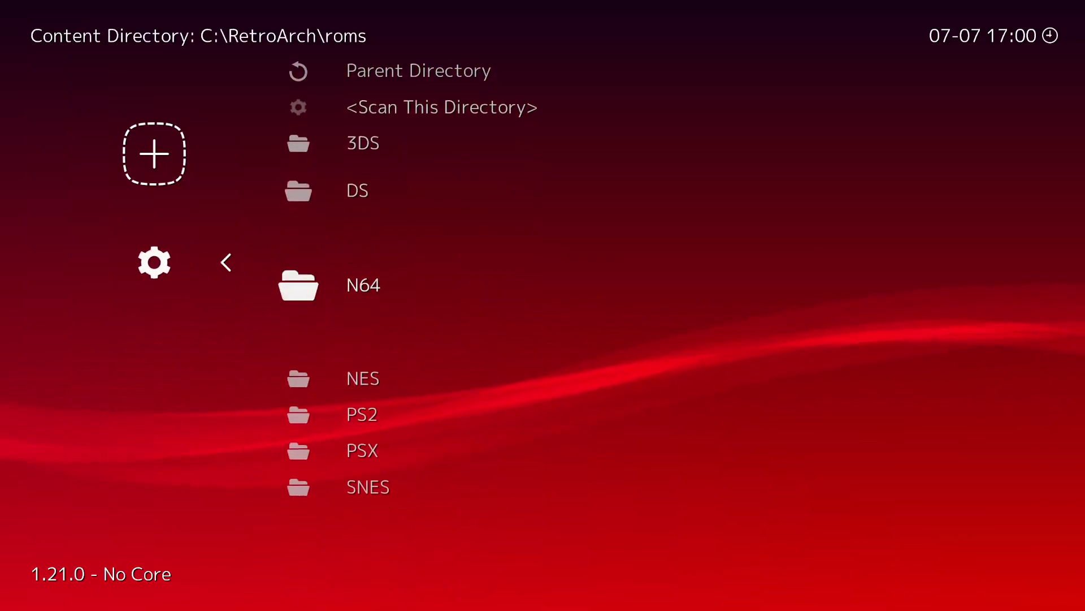
pyautogui.press('Return')
pyautogui.press('Down')
pyautogui.press('Return')
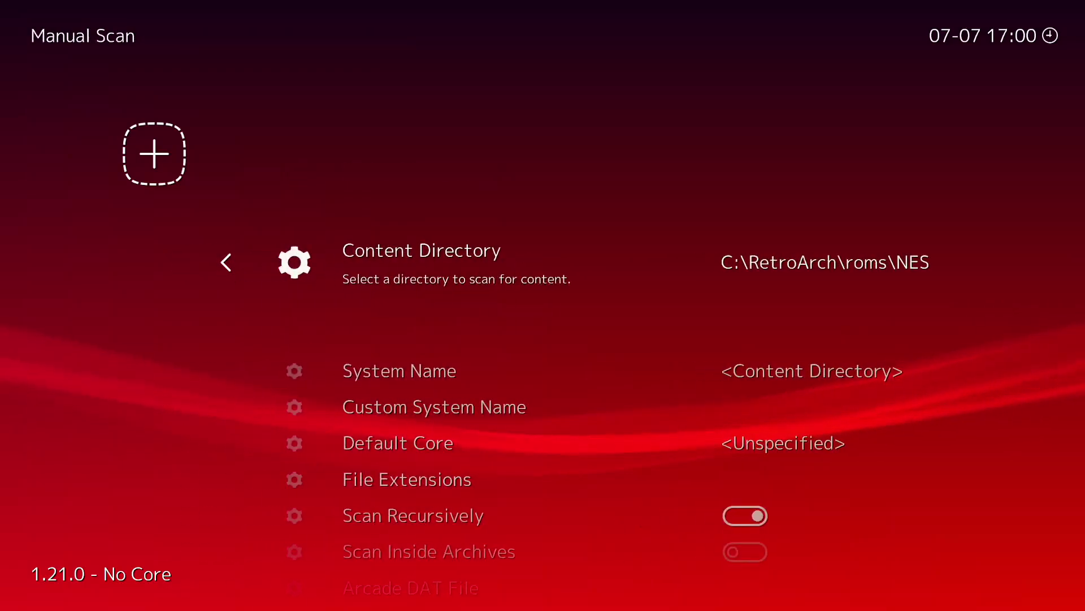
# - Review the System Name and Custom System Name options, keeping System Name as <Content Directory>
pyautogui.press('Down')
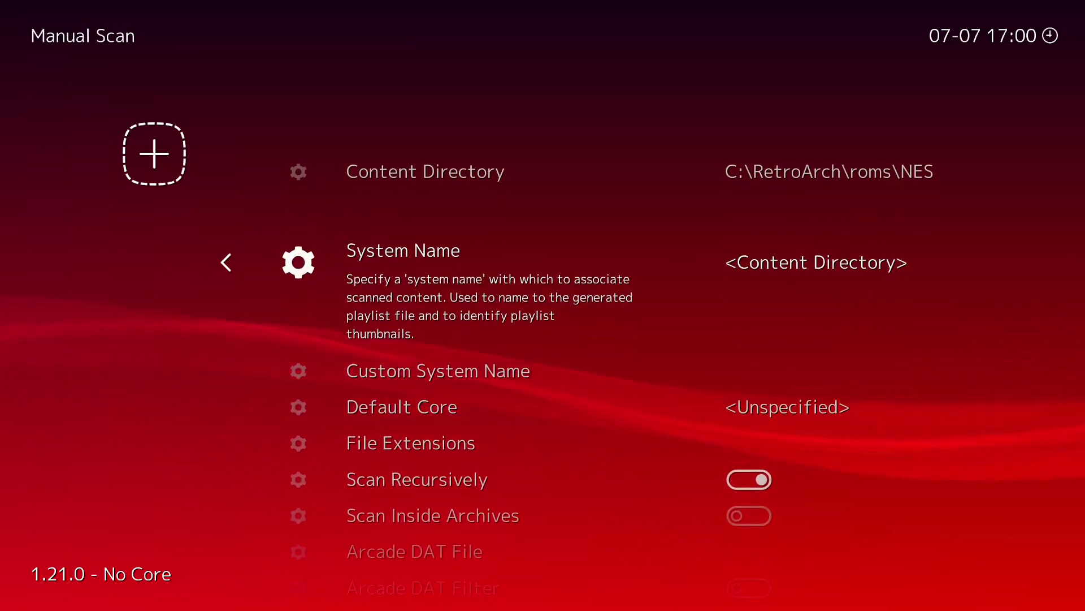
pyautogui.press('Down')
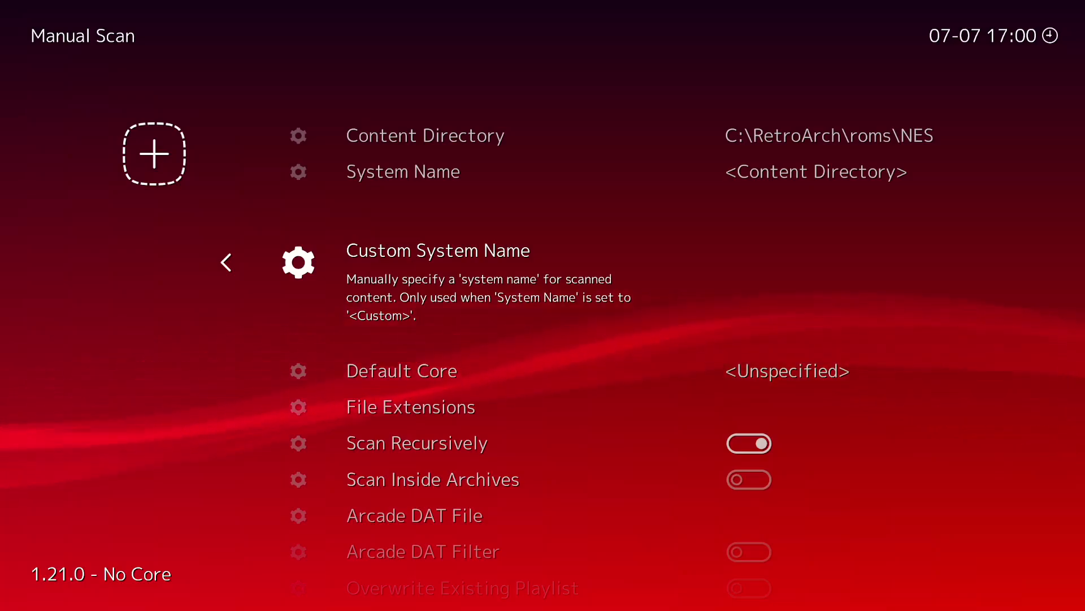
pyautogui.press('Up')
pyautogui.press('Return')
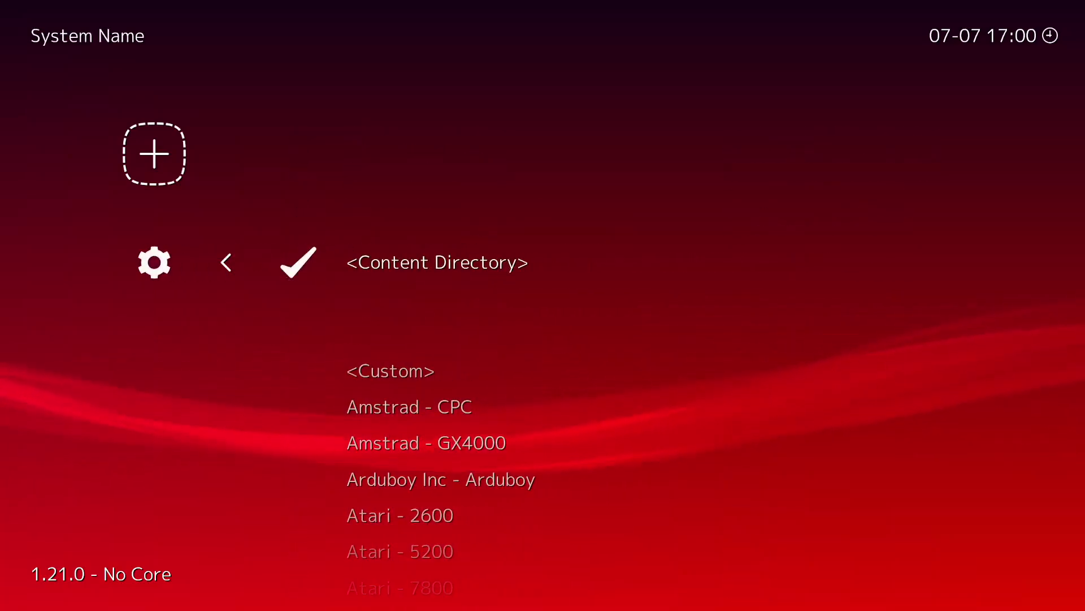
pyautogui.press('Return')
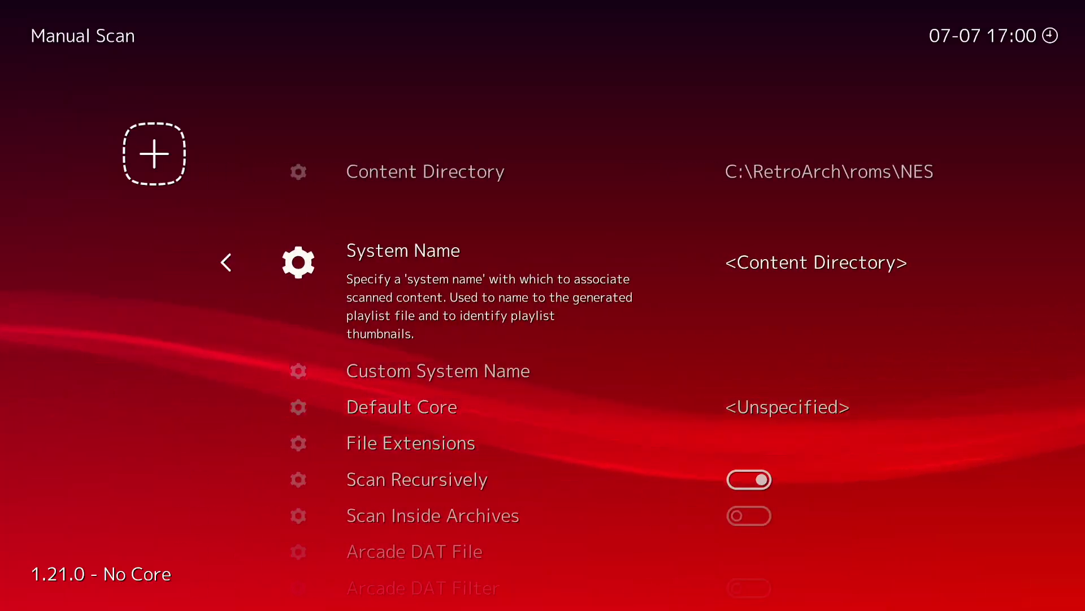
# - Set the Manual Scan System Name to Nintendo - Nintendo Entertainment System
pyautogui.press('Return')
pyautogui.press('Down')
pyautogui.press('Down')
pyautogui.press('Down')
pyautogui.press('Down')
pyautogui.press('Down')
pyautogui.press('Down')
pyautogui.press('Down')
pyautogui.press('Down')
pyautogui.press('Down')
pyautogui.press('Down')
pyautogui.press('Down')
pyautogui.press('Down')
pyautogui.press('Down')
pyautogui.press('Down')
pyautogui.press('Down')
pyautogui.press('Down')
pyautogui.press('Down')
pyautogui.press('Down')
pyautogui.press('Down')
pyautogui.press('Down')
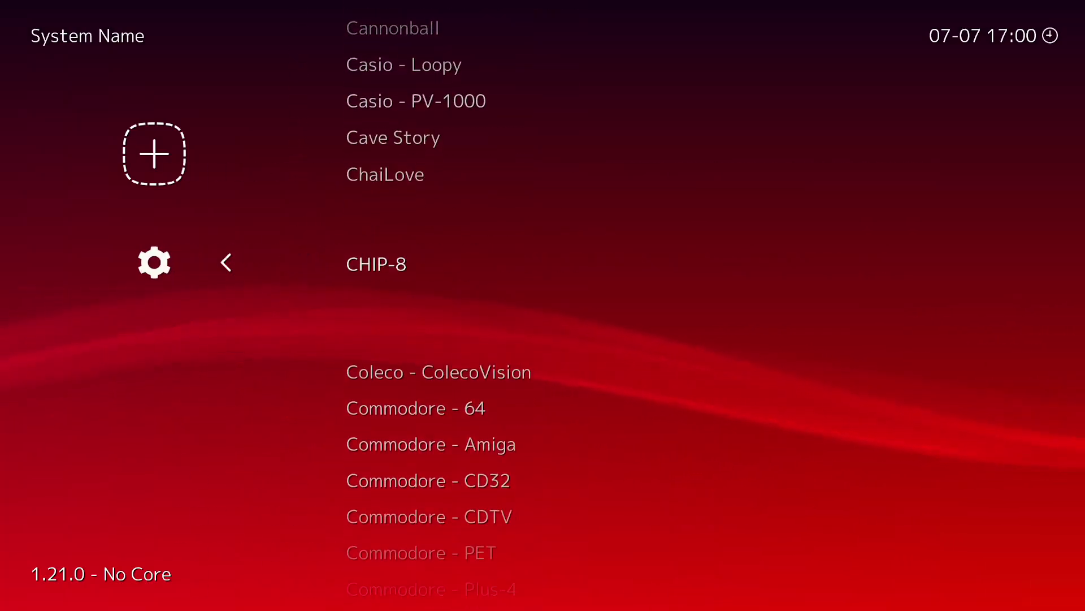
pyautogui.press('Down')
pyautogui.press('Down')
pyautogui.press('Down')
pyautogui.press('Down')
pyautogui.press('Down')
pyautogui.press('Down')
pyautogui.press('Down')
pyautogui.press('Down')
pyautogui.press('Down')
pyautogui.press('Down')
pyautogui.press('Down')
pyautogui.press('Down')
pyautogui.press('Down')
pyautogui.press('Down')
pyautogui.press('Down')
pyautogui.press('Down')
pyautogui.press('Down')
pyautogui.press('Down')
pyautogui.press('Down')
pyautogui.press('Down')
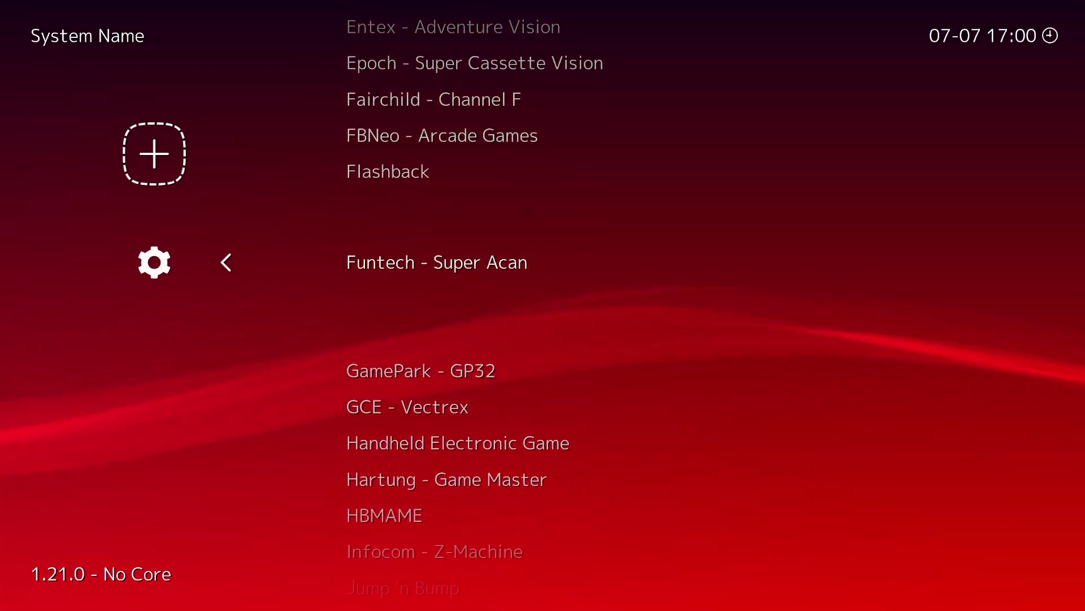
pyautogui.press('Down')
pyautogui.press('Down')
pyautogui.press('Down')
pyautogui.press('Down')
pyautogui.press('Down')
pyautogui.press('Down')
pyautogui.press('Down')
pyautogui.press('Down')
pyautogui.press('Down')
pyautogui.press('Down')
pyautogui.press('Down')
pyautogui.press('Down')
pyautogui.press('Down')
pyautogui.press('Down')
pyautogui.press('Down')
pyautogui.press('Down')
pyautogui.press('Down')
pyautogui.press('Down')
pyautogui.press('Down')
pyautogui.press('Down')
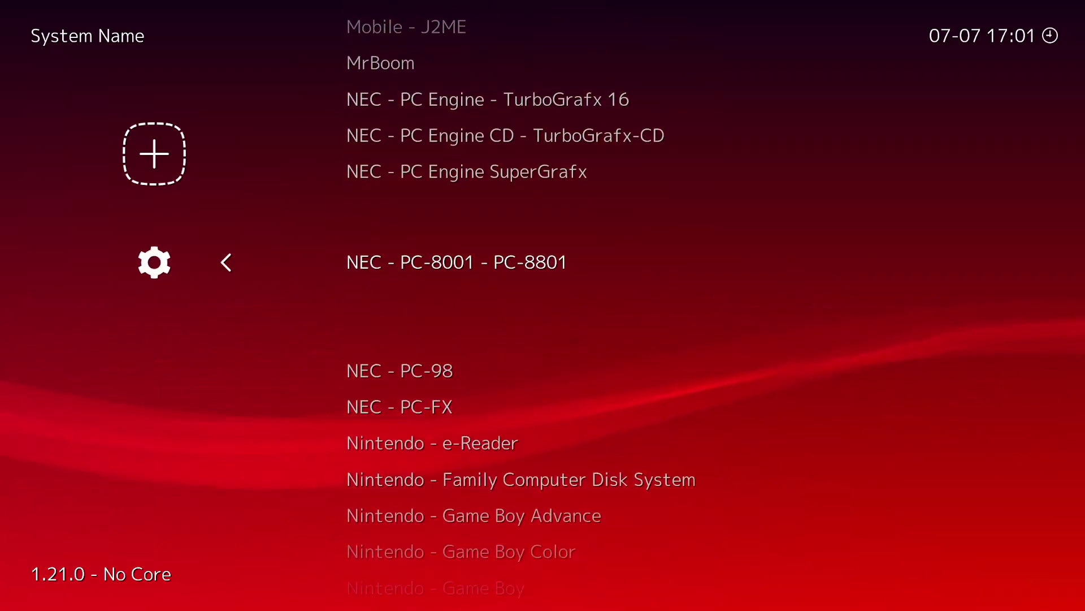
pyautogui.press('Down')
pyautogui.press('Down')
pyautogui.press('Down')
pyautogui.press('Down')
pyautogui.press('Down')
pyautogui.press('Down')
pyautogui.press('Up')
pyautogui.press('Up')
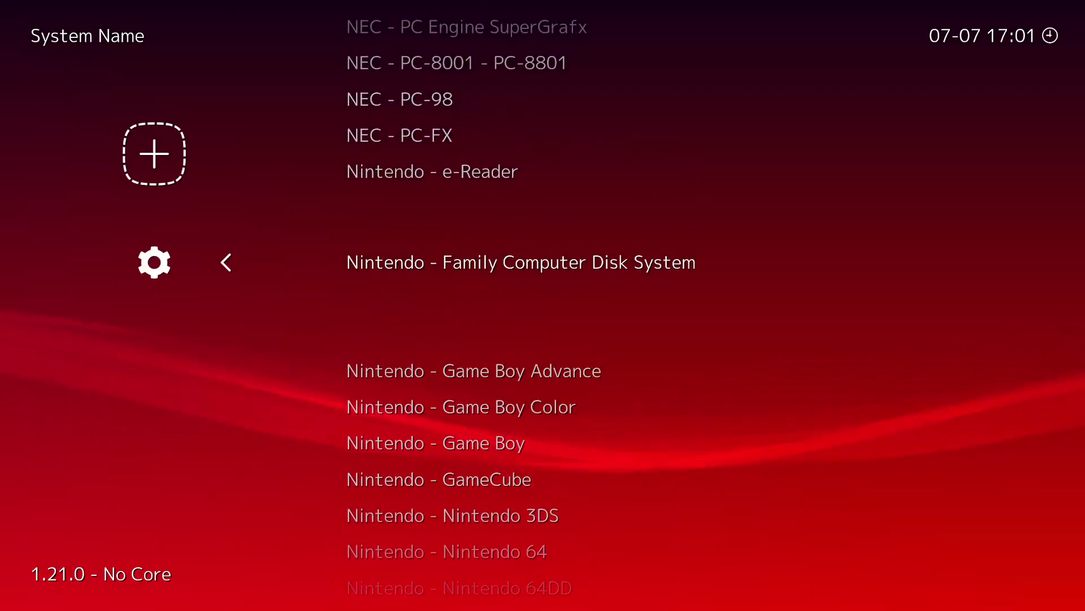
pyautogui.press('Down')
pyautogui.press('Down')
pyautogui.press('Down')
pyautogui.press('Down')
pyautogui.press('Down')
pyautogui.press('Down')
pyautogui.press('Down')
pyautogui.press('Down')
pyautogui.press('Down')
pyautogui.press('Down')
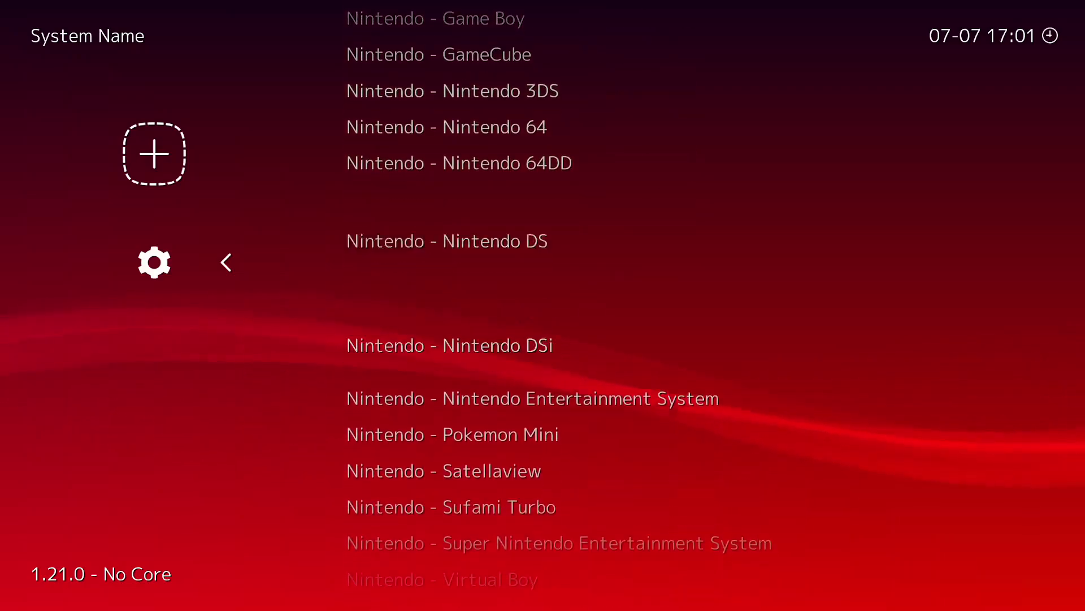
pyautogui.press('Return')
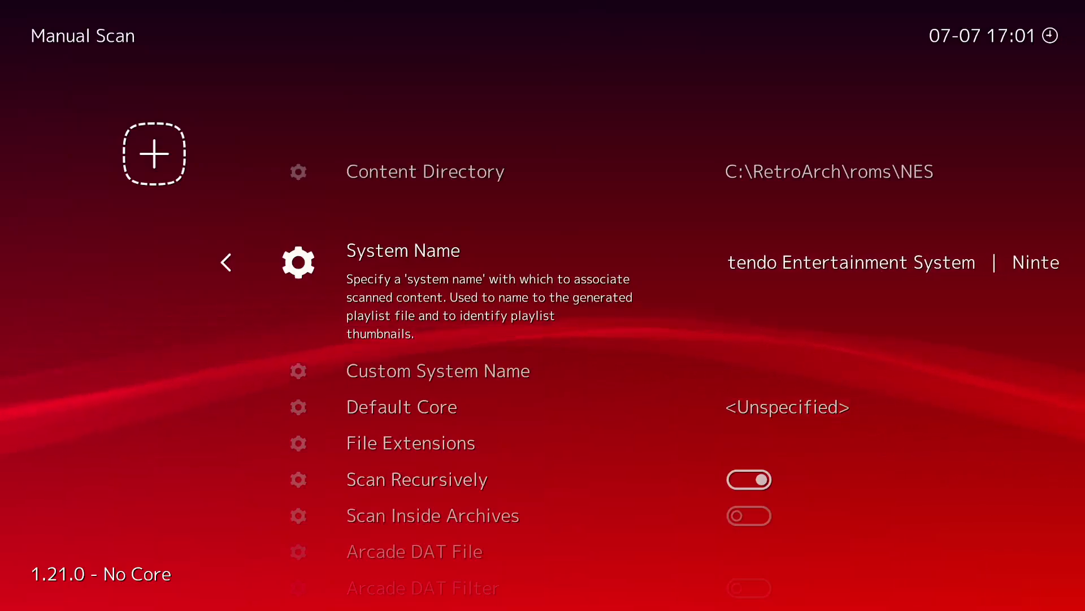
# - Set the Default Core for the scanned content to Nintendo - NES / Famicom (FCEUmm)
pyautogui.press('Down')
pyautogui.press('Down')
pyautogui.press('Return')
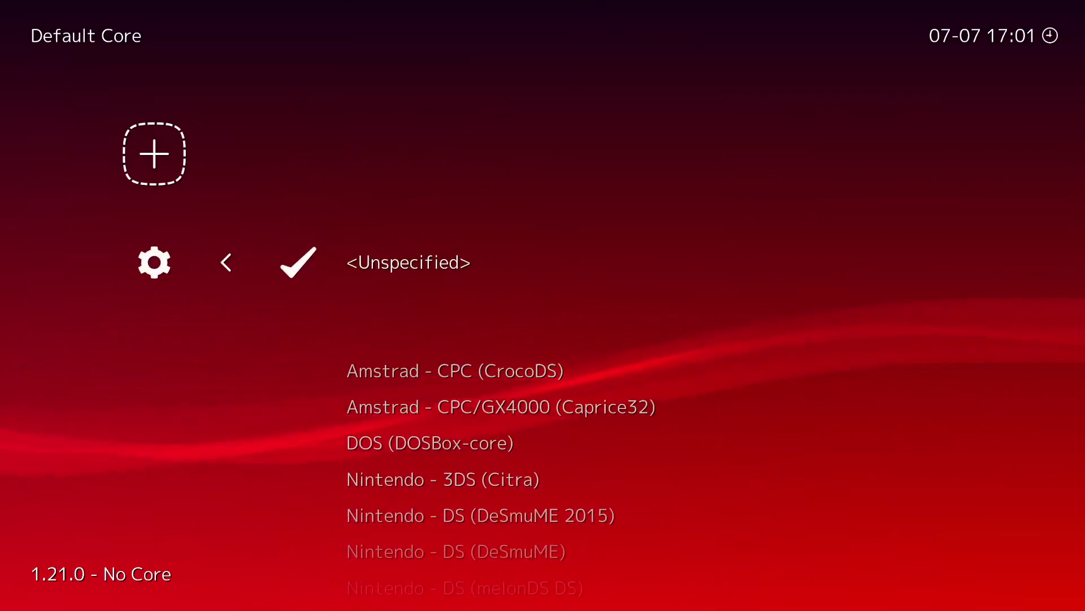
pyautogui.press('Down')
pyautogui.press('Down')
pyautogui.press('Down')
pyautogui.press('Down')
pyautogui.press('Down')
pyautogui.press('Down')
pyautogui.press('Down')
pyautogui.press('Down')
pyautogui.press('Down')
pyautogui.press('Down')
pyautogui.press('Down')
pyautogui.press('Down')
pyautogui.press('Down')
pyautogui.press('Down')
pyautogui.press('Down')
pyautogui.press('Down')
pyautogui.press('Down')
pyautogui.press('Down')
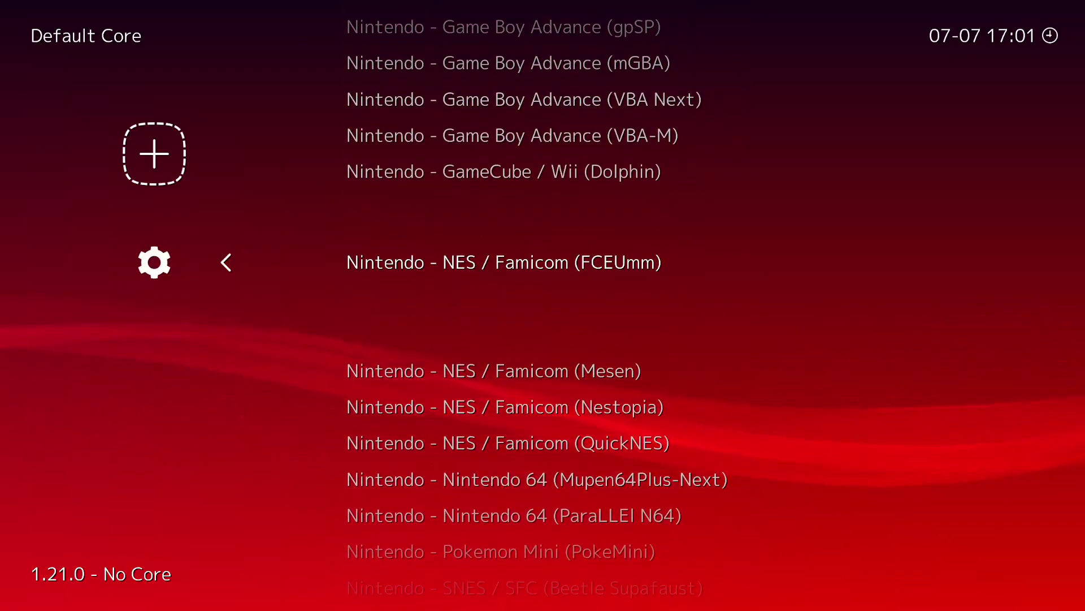
pyautogui.press('Return')
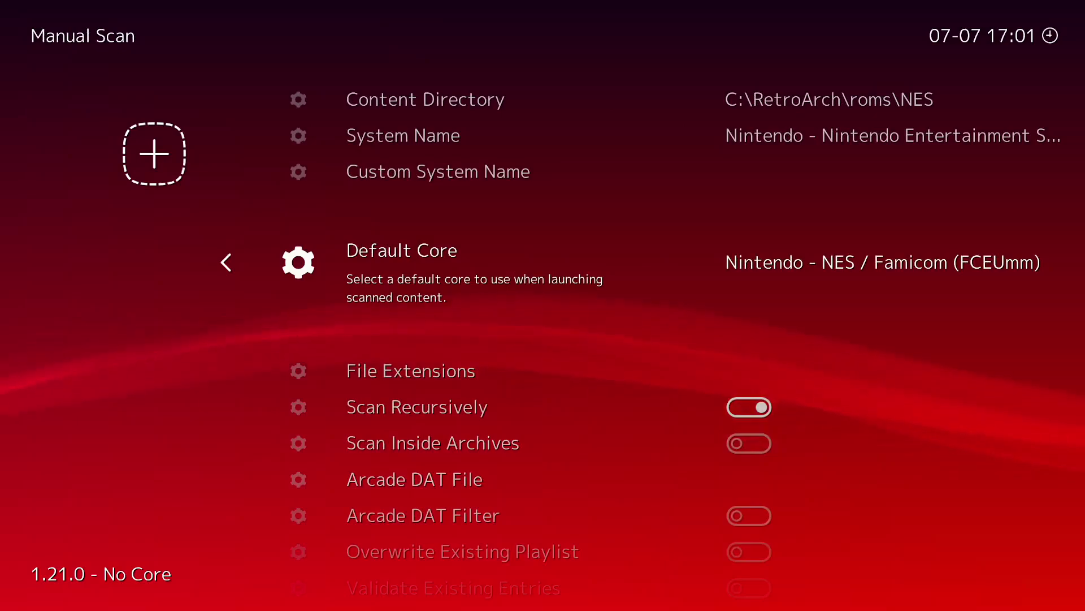
# - Start the manual scan of the NES folder and return to Import Content
pyautogui.press('Down')
pyautogui.press('Down')
pyautogui.press('Down')
pyautogui.press('Down')
pyautogui.press('Down')
pyautogui.press('Down')
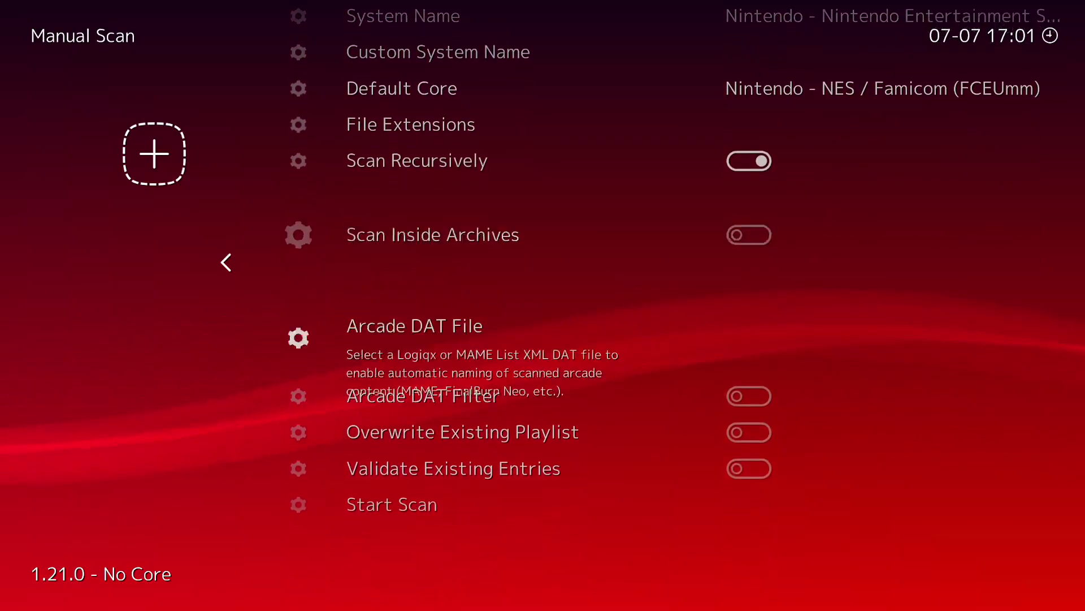
pyautogui.press('Down')
pyautogui.press('Down')
pyautogui.press('Return')
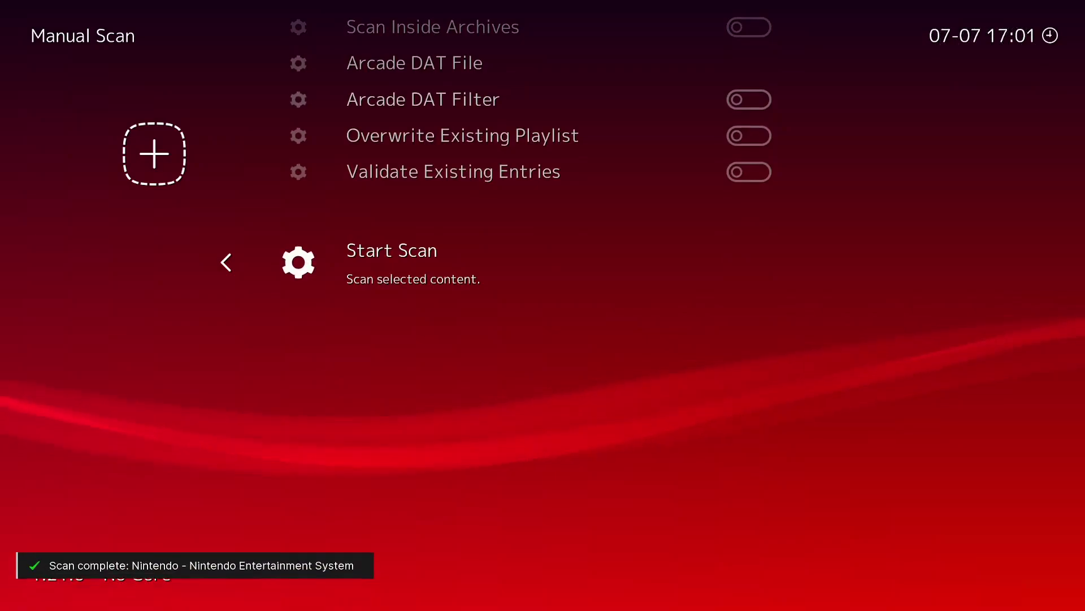
pyautogui.press('BackSpace')
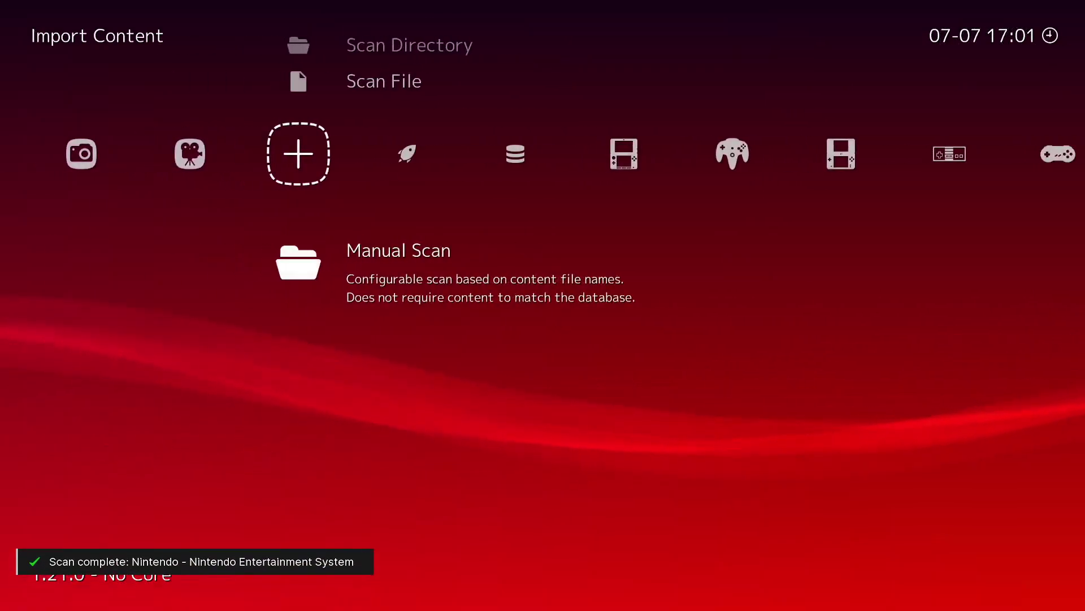
# - Launch Super Mario Bros. (World) from the Nintendo Entertainment System playlist
pyautogui.press('Right')
pyautogui.press('Right')
pyautogui.press('Right')
pyautogui.press('Right')
pyautogui.press('Right')
pyautogui.press('Right')
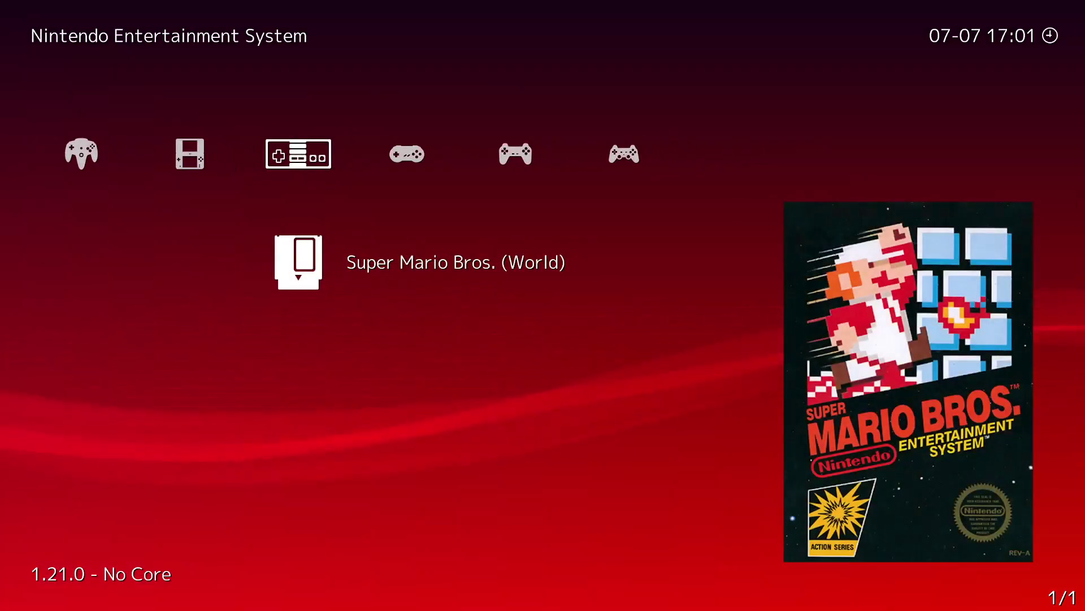
pyautogui.press('Return')
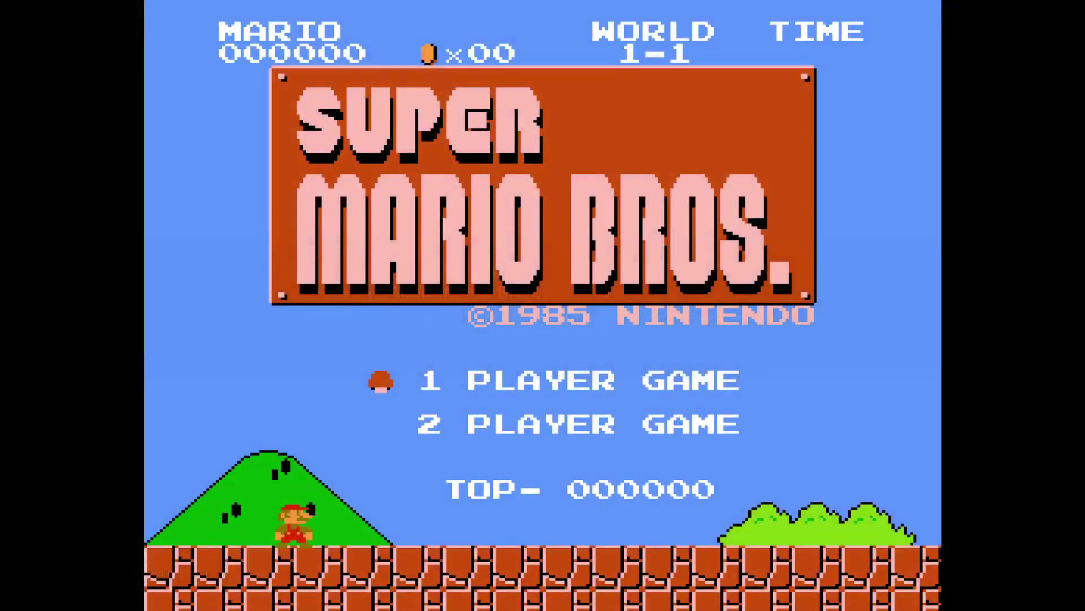
pyautogui.press('Return')
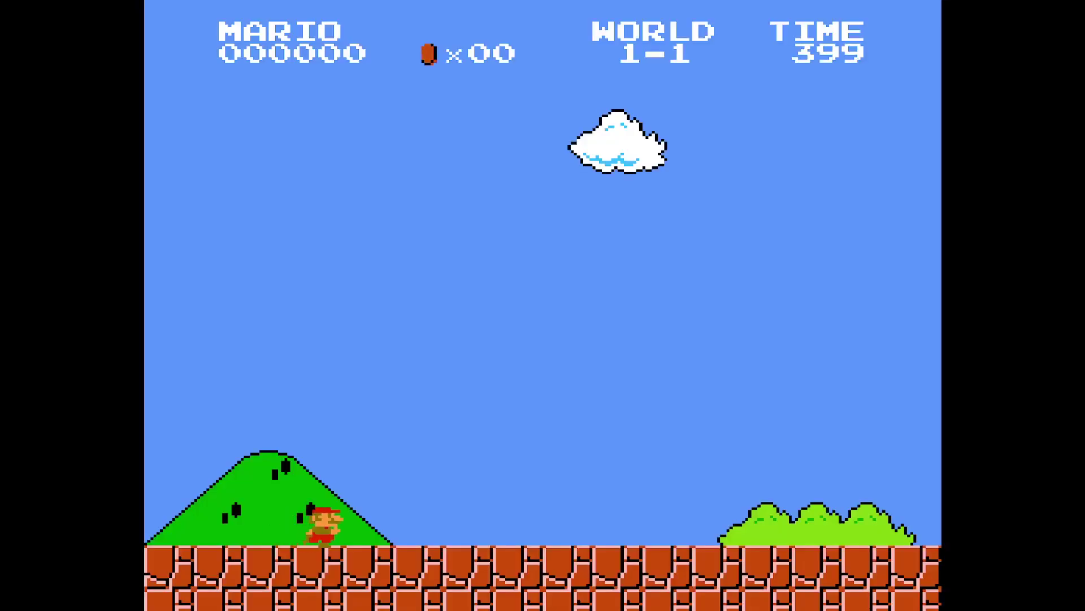
pyautogui.press('Right')
pyautogui.press('f')
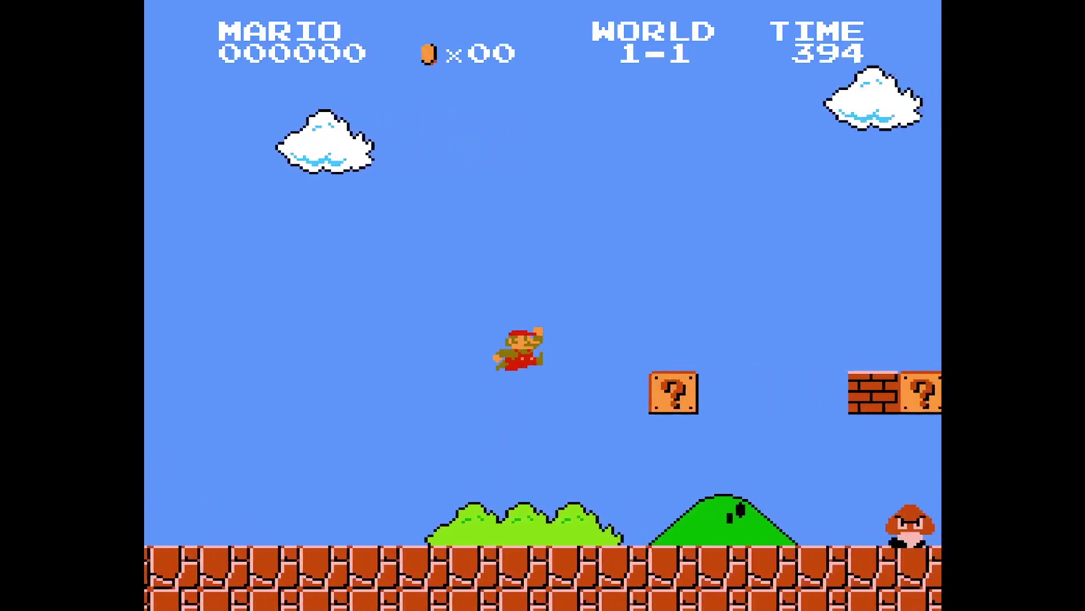
pyautogui.press('Right')
pyautogui.press('f')
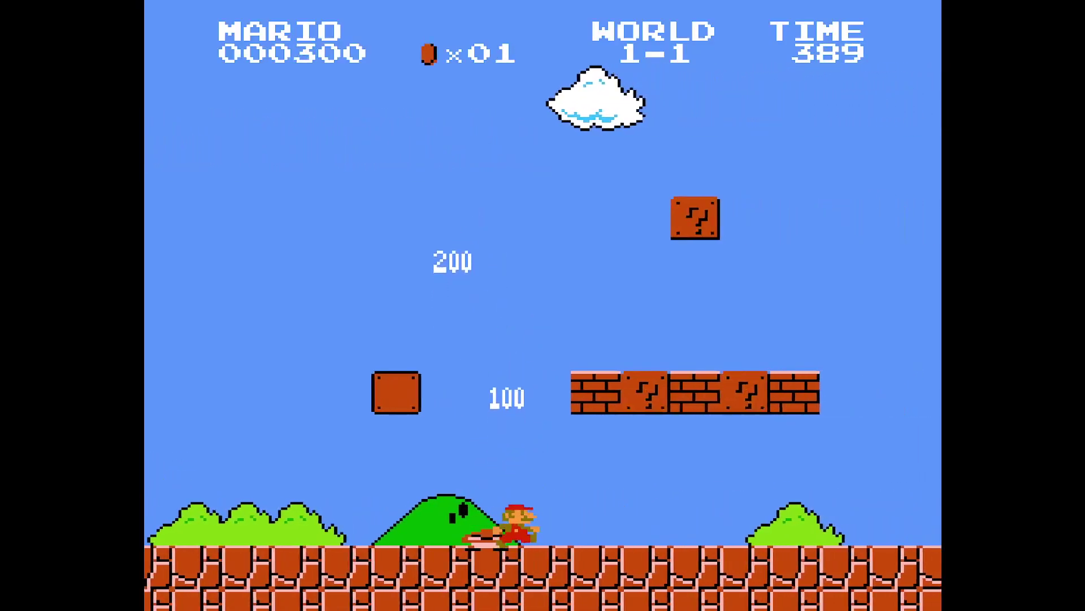
pyautogui.press('f')
pyautogui.press('Right')
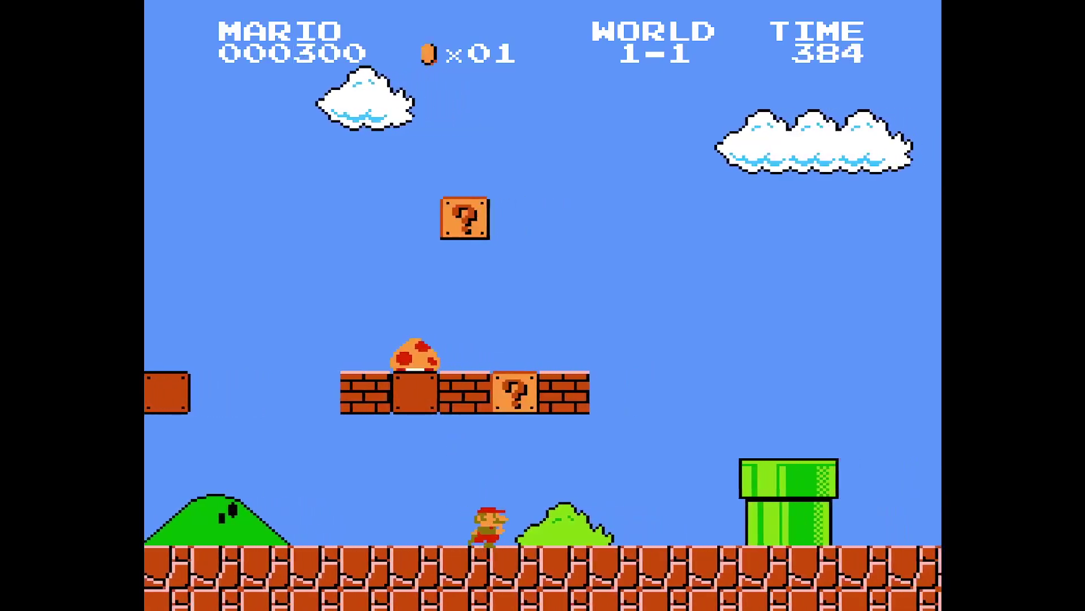
pyautogui.press('Right')
pyautogui.press('f')
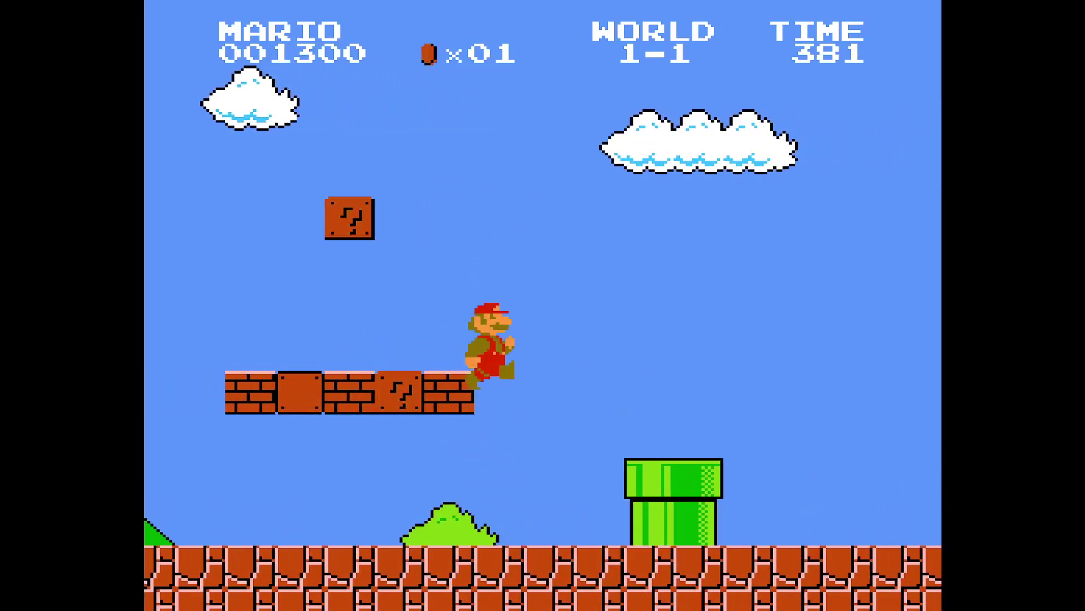
pyautogui.press('Left')
pyautogui.press('f')
pyautogui.press('Right')
pyautogui.press('f')
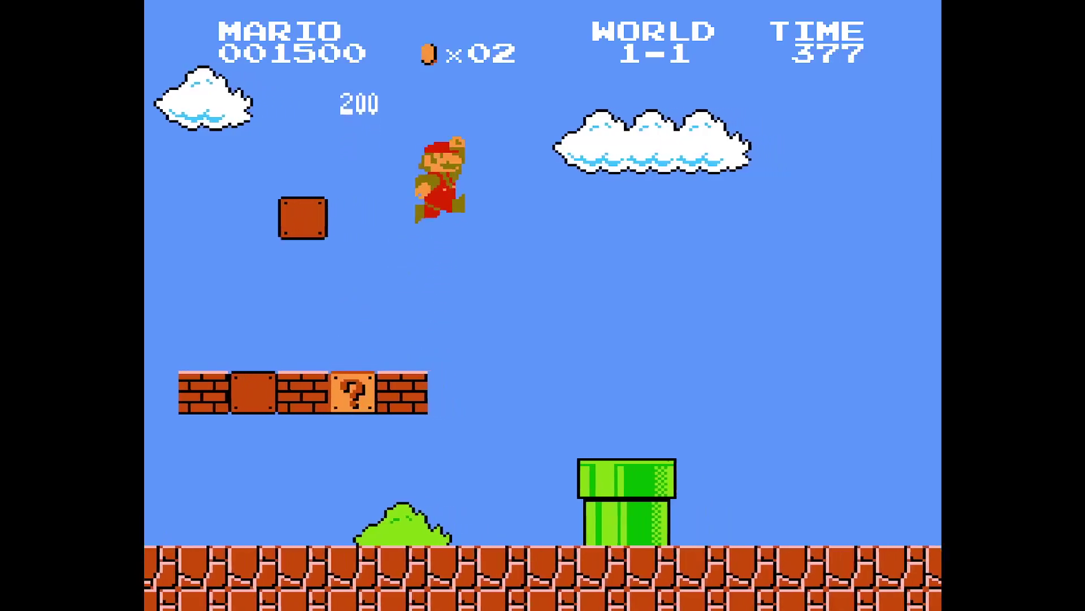
pyautogui.press('f')
pyautogui.press('Right')
pyautogui.press('f')
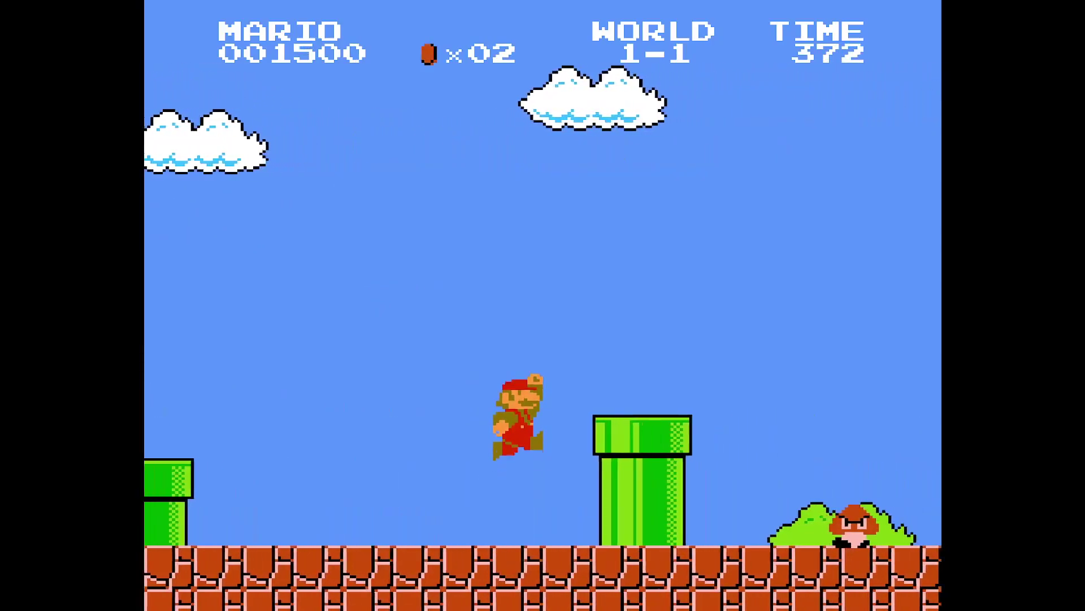
pyautogui.press('f')
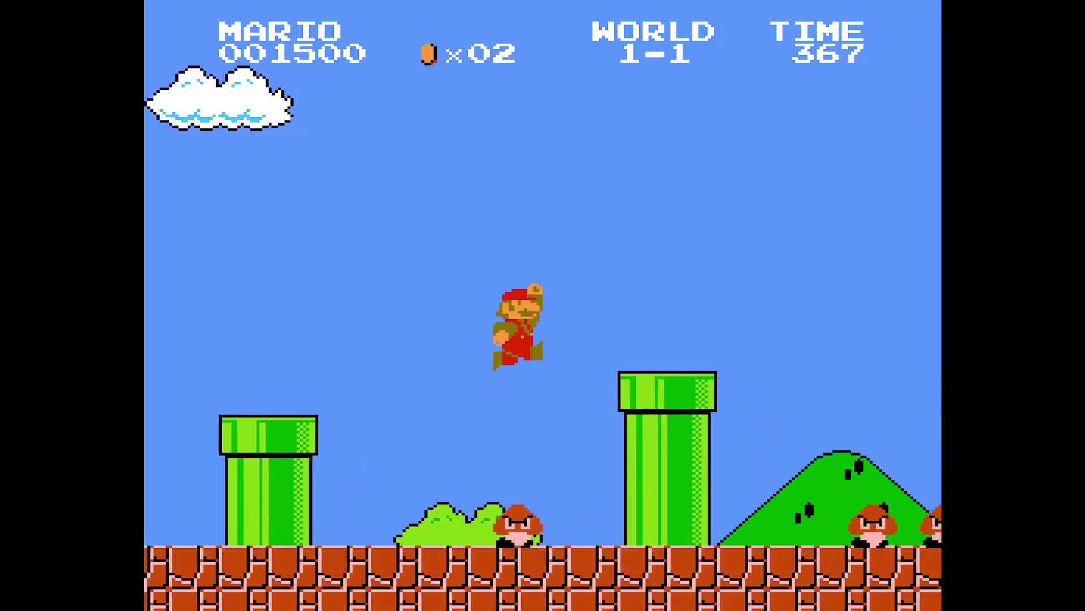
pyautogui.press('f')
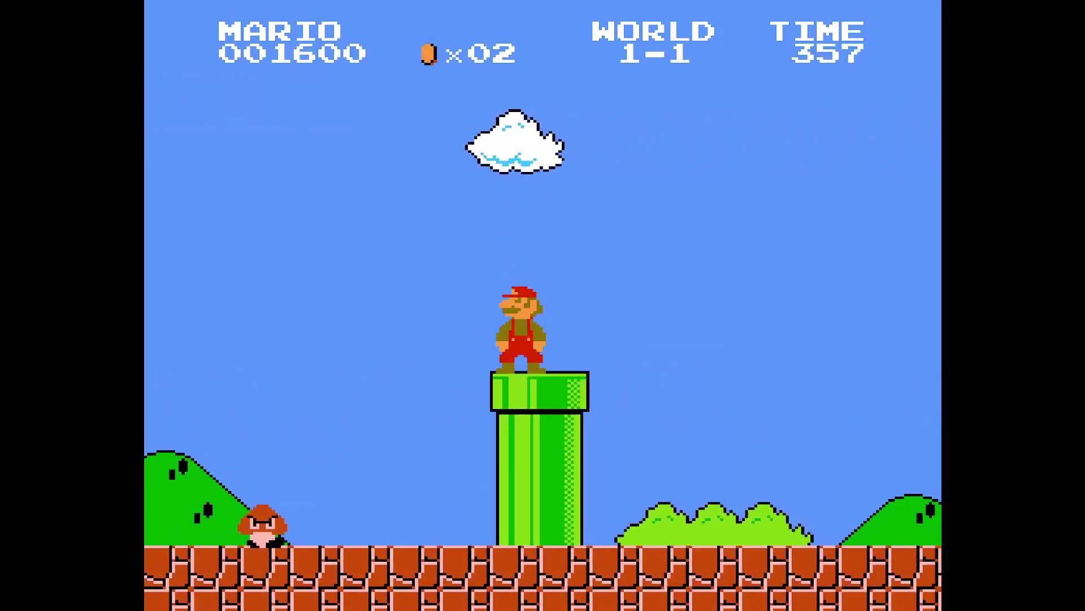
pyautogui.press('Down')
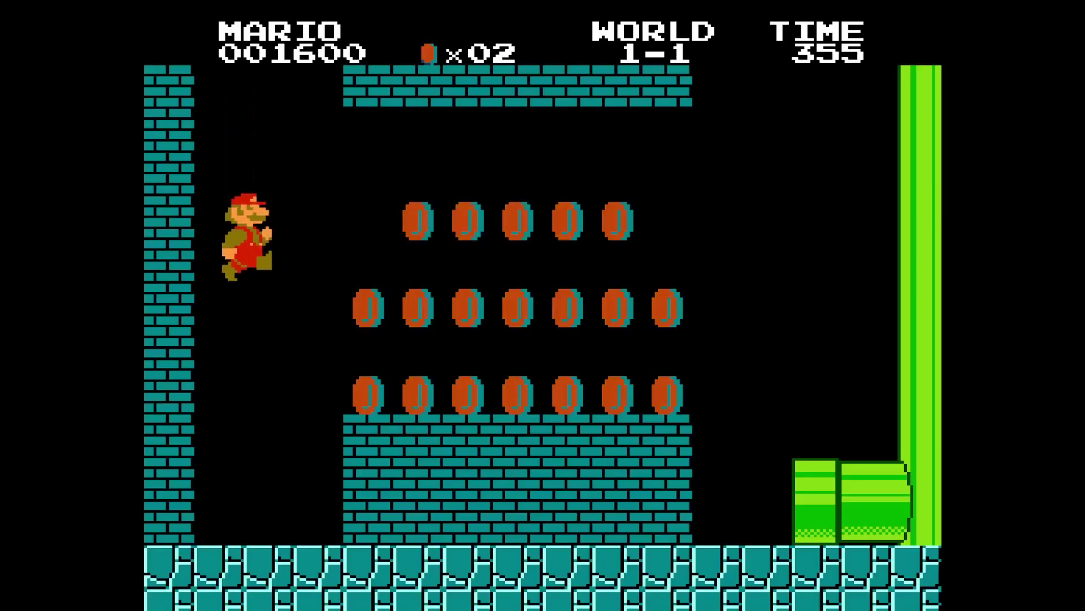
pyautogui.press('Right')
pyautogui.press('f')
pyautogui.press('f')
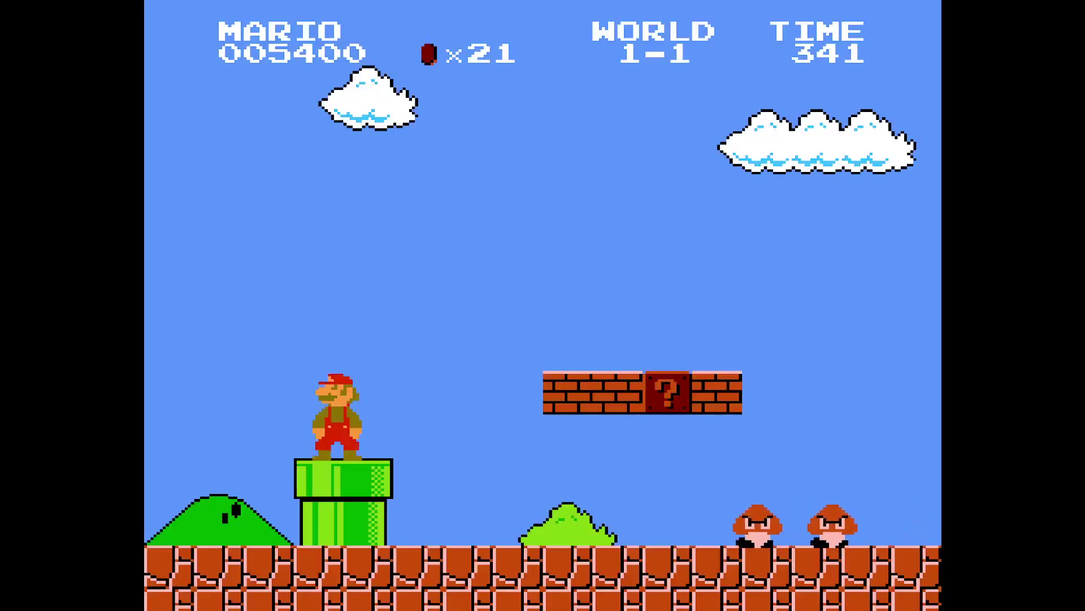
pyautogui.press('Right')
pyautogui.press('f')
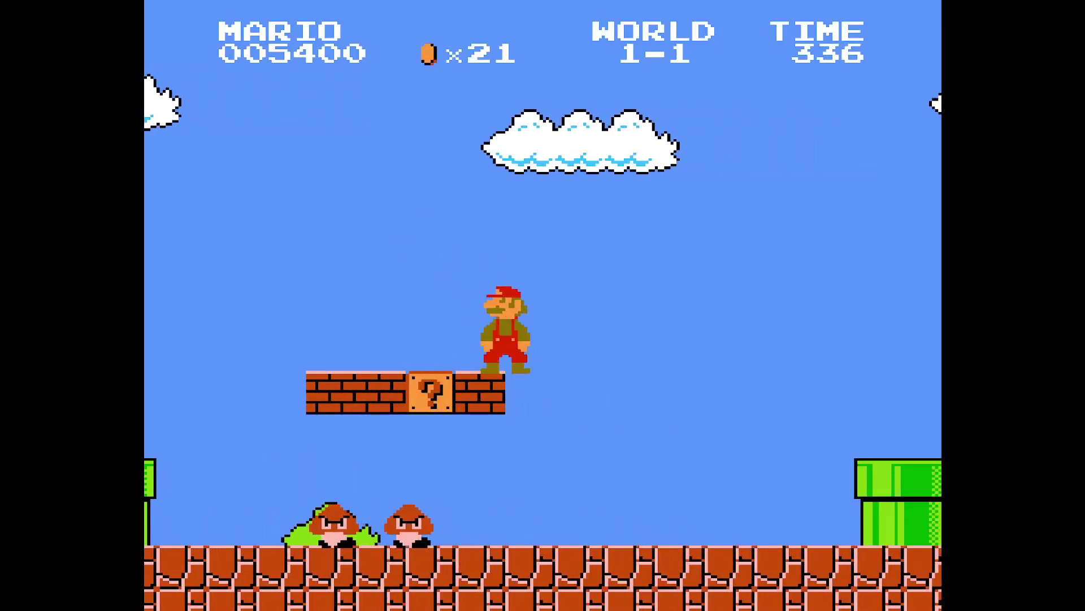
pyautogui.press('Left')
pyautogui.press('f')
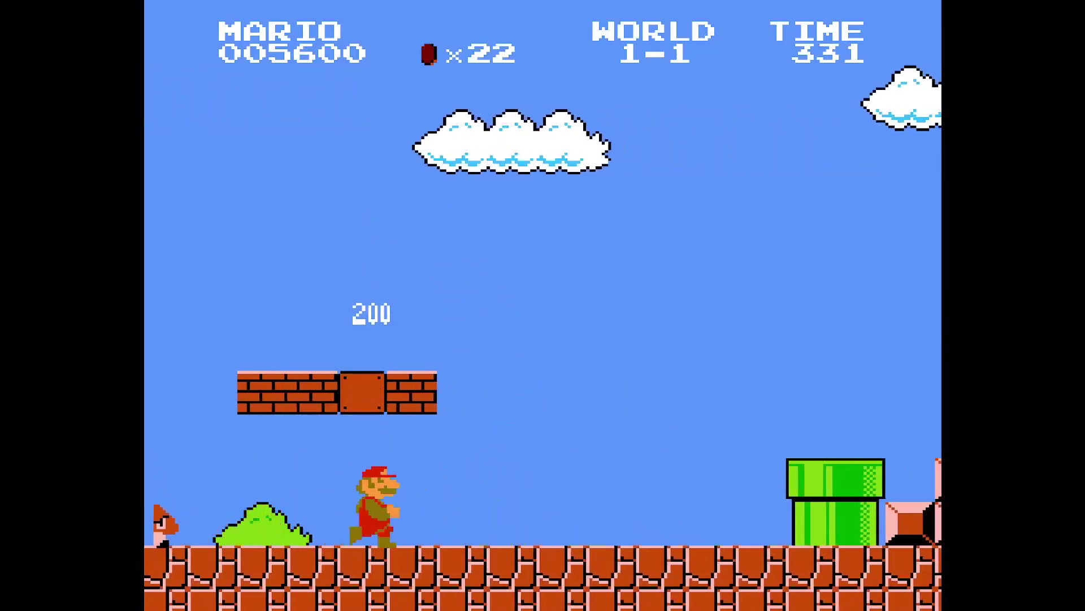
pyautogui.press('Right')
pyautogui.press('f')
pyautogui.press('f')
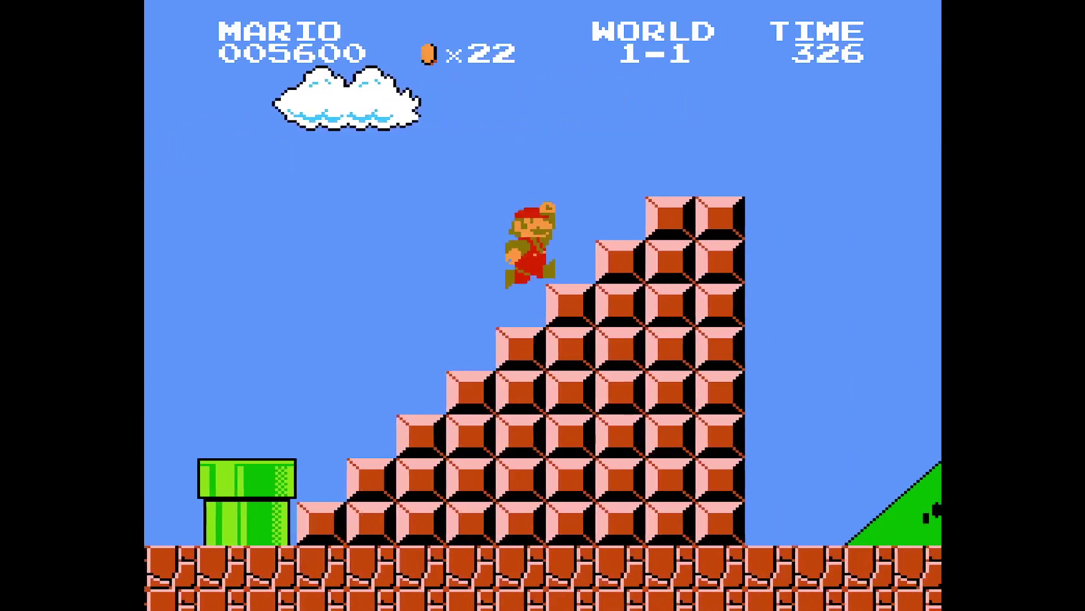
pyautogui.press('Right')
pyautogui.press('f')
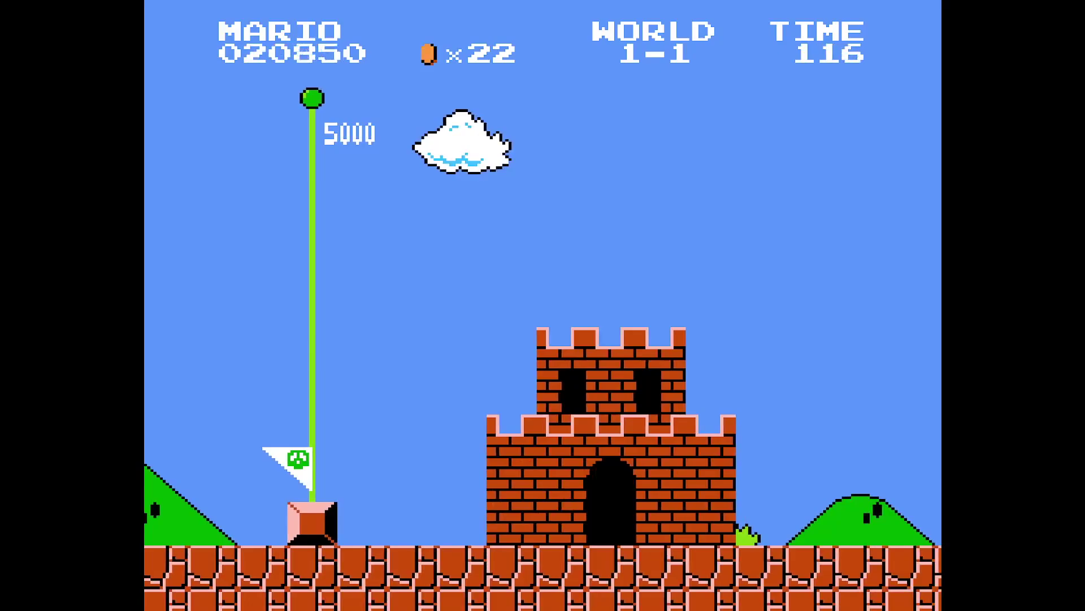
# - Open the Quick Menu for the running game and look at its options from Resume to Information
pyautogui.press('F1')
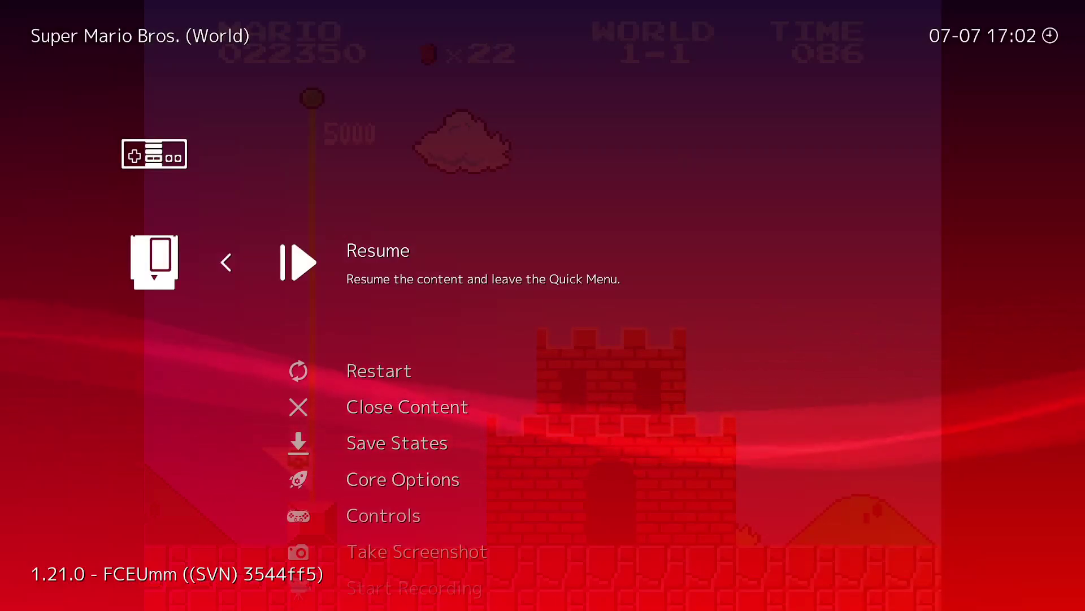
pyautogui.press('Up')
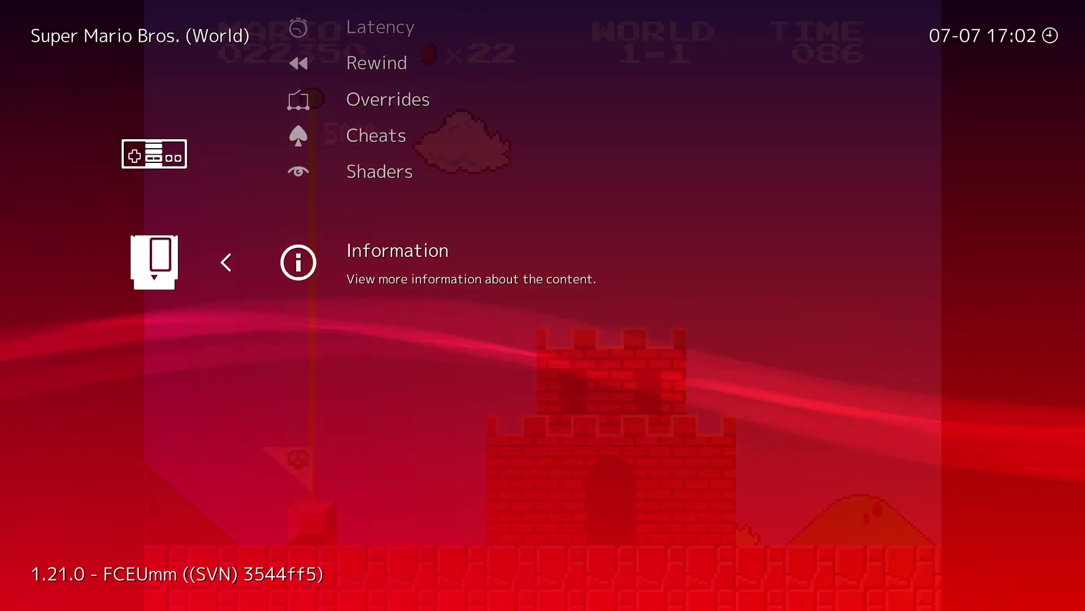
pyautogui.press('Down')
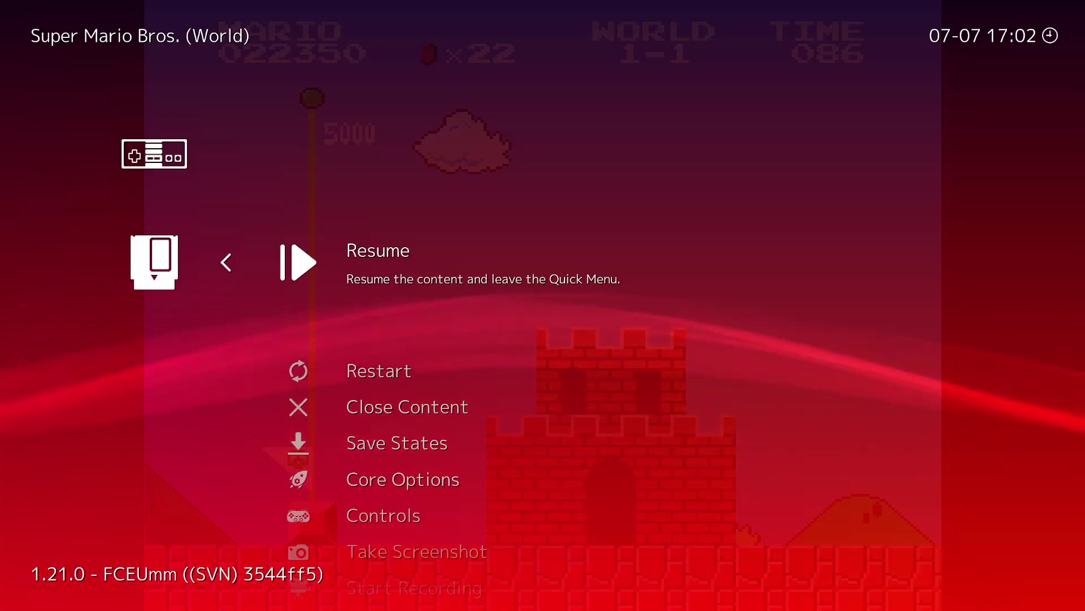
pyautogui.press('Up')
pyautogui.press('Down')
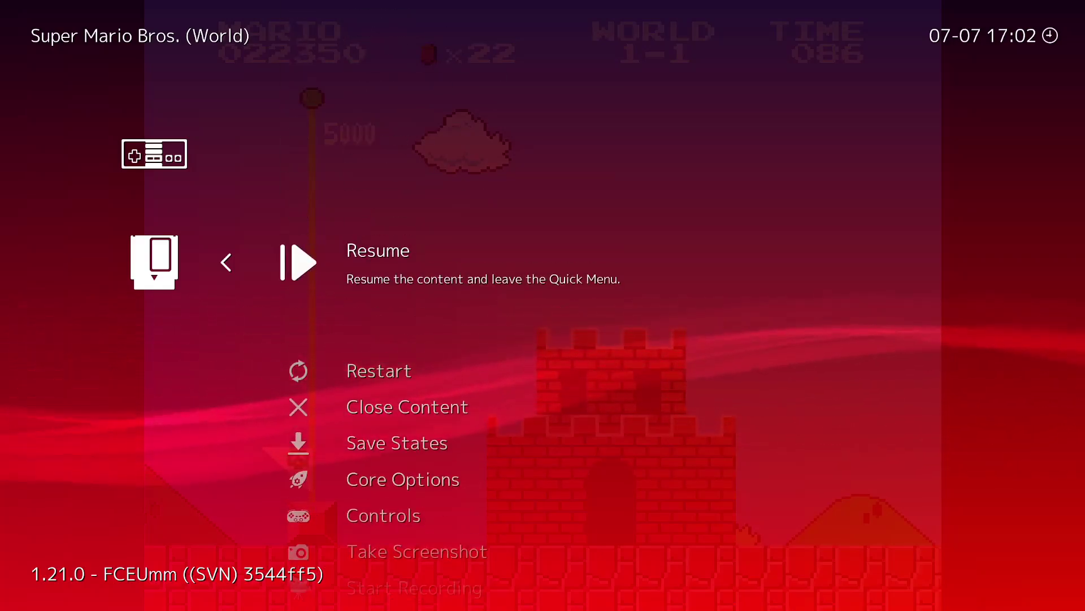
# - Leave the Quick Menu and look through the console playlists from Explore to PlayStation
pyautogui.press('Left')
pyautogui.press('Left')
pyautogui.press('Left')
pyautogui.press('Left')
pyautogui.press('Left')
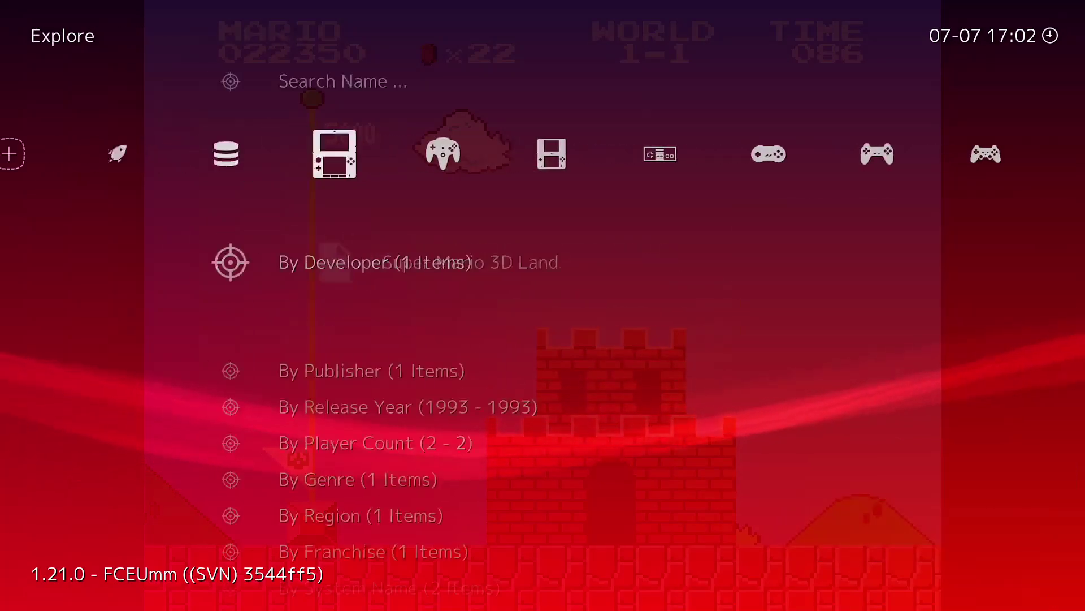
pyautogui.press('Right')
pyautogui.press('Right')
pyautogui.press('Right')
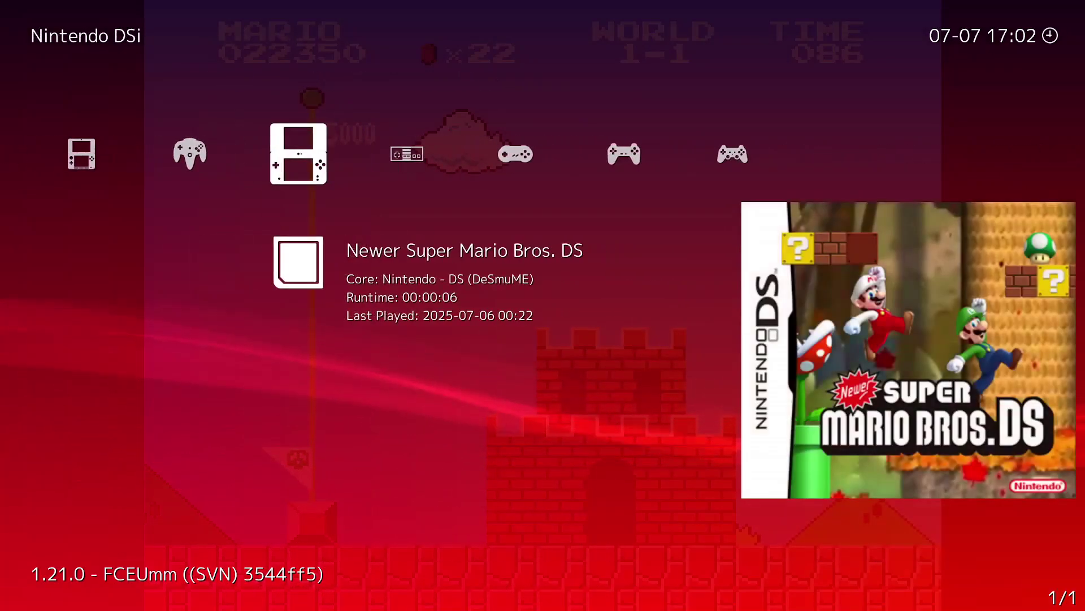
pyautogui.press('Right')
pyautogui.press('Right')
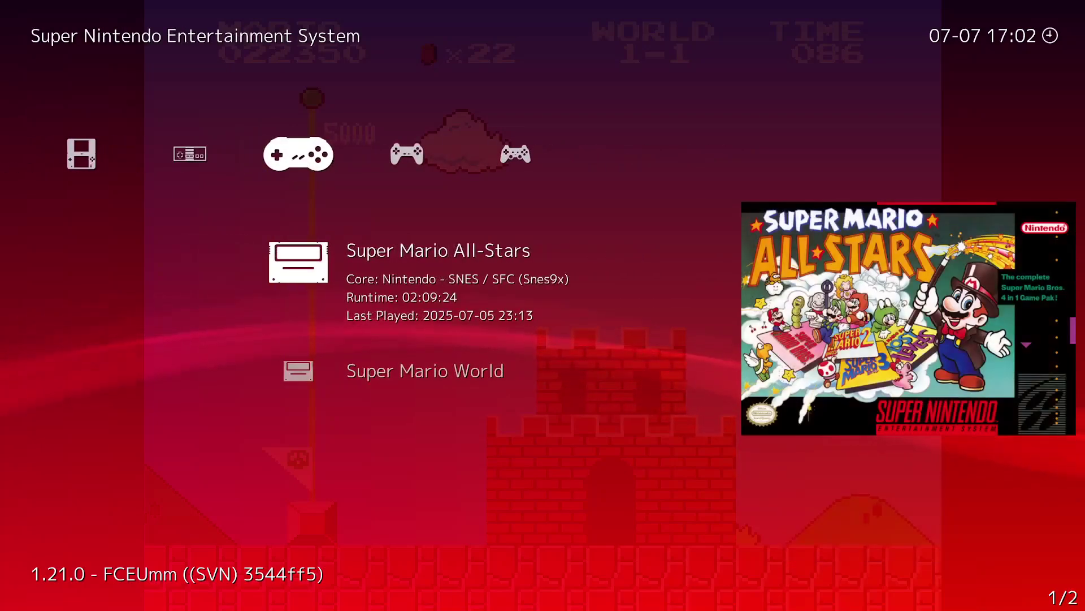
pyautogui.press('Right')
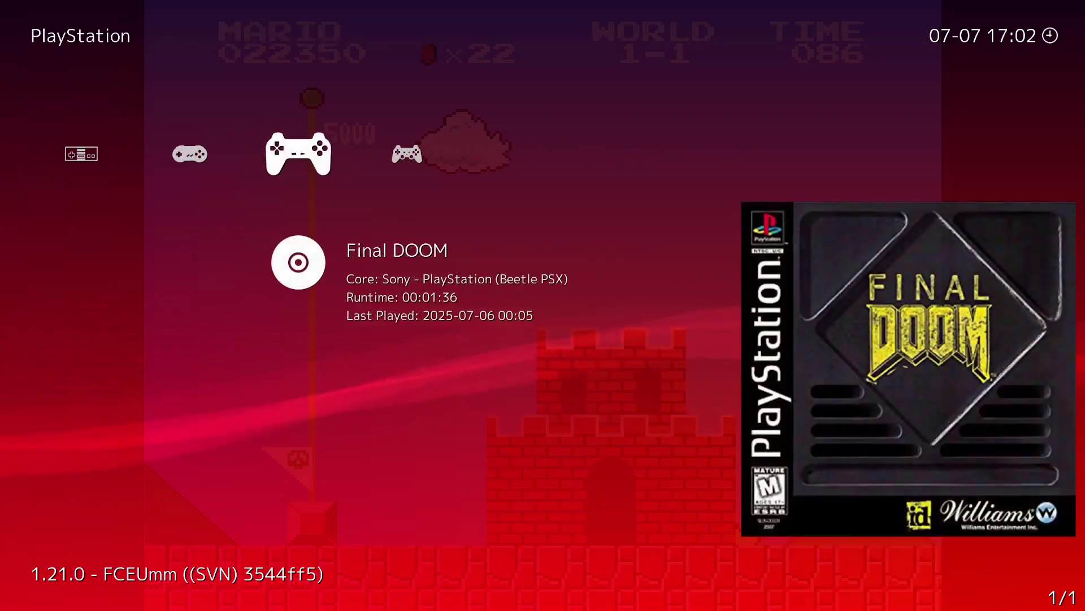
# - Review the imported games by browsing back and forth between the Explore page and the PlayStation playlist
pyautogui.press('Left')
pyautogui.press('Down')
pyautogui.press('Left')
pyautogui.press('Left')
pyautogui.press('Left')
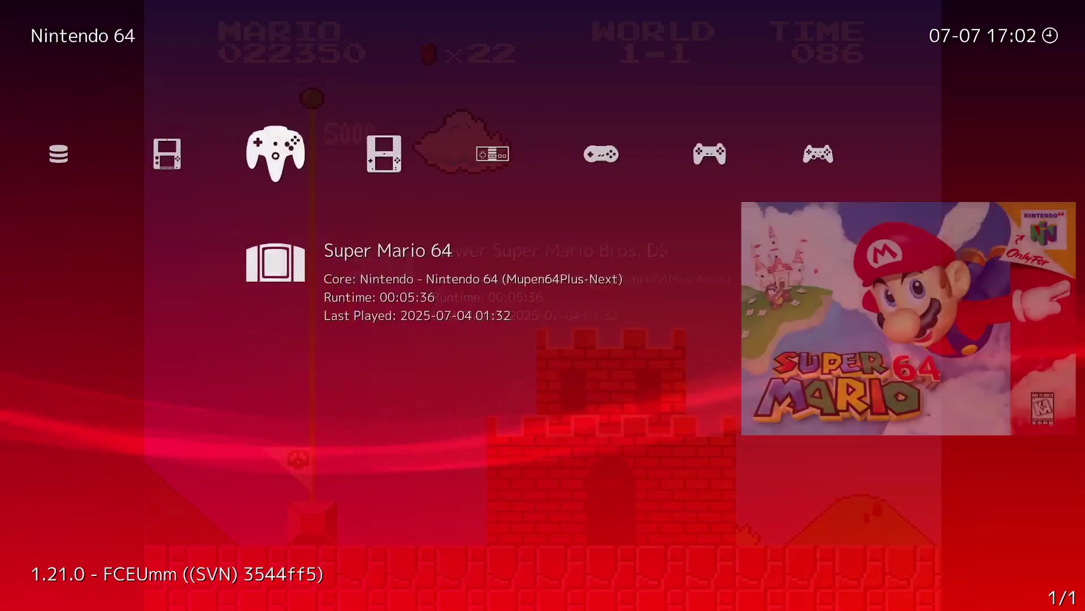
pyautogui.press('Left')
pyautogui.press('Left')
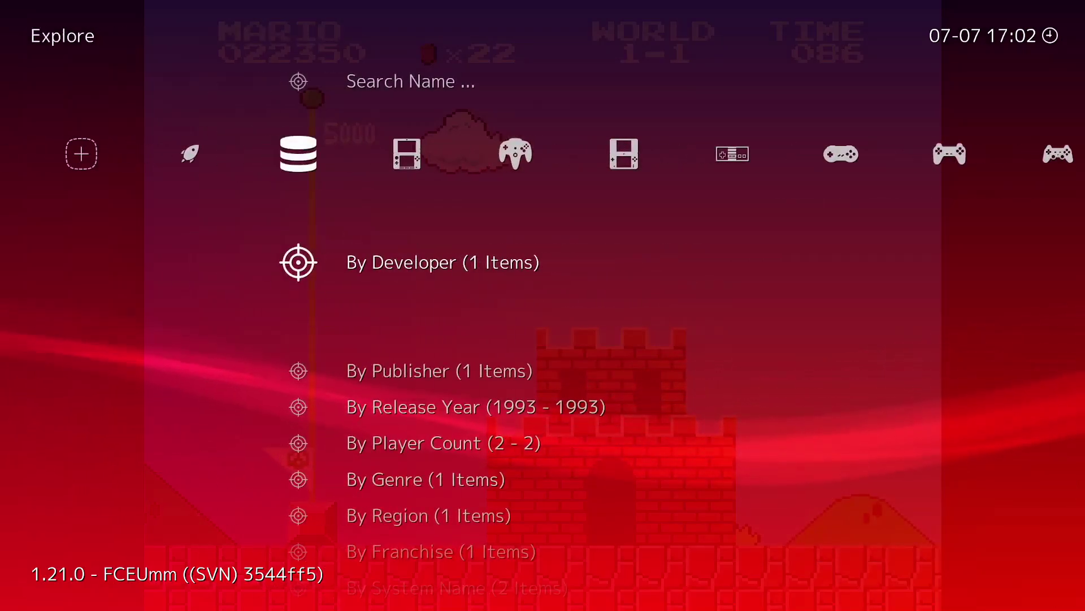
pyautogui.press('Right')
pyautogui.press('Right')
pyautogui.press('Right')
pyautogui.press('Right')
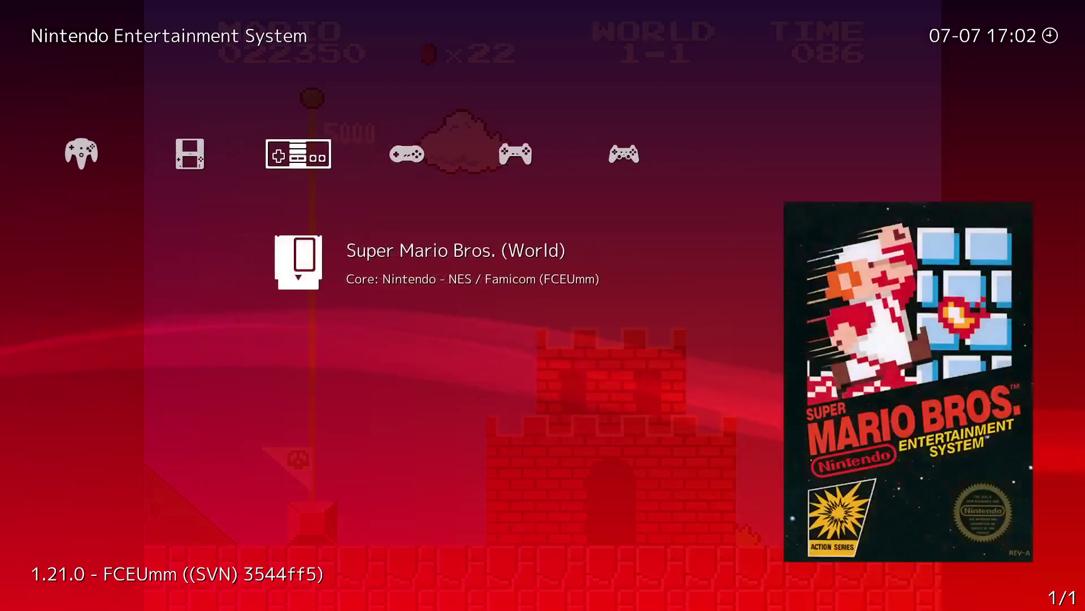
pyautogui.press('Right')
pyautogui.press('Right')
pyautogui.press('Right')
pyautogui.press('Left')
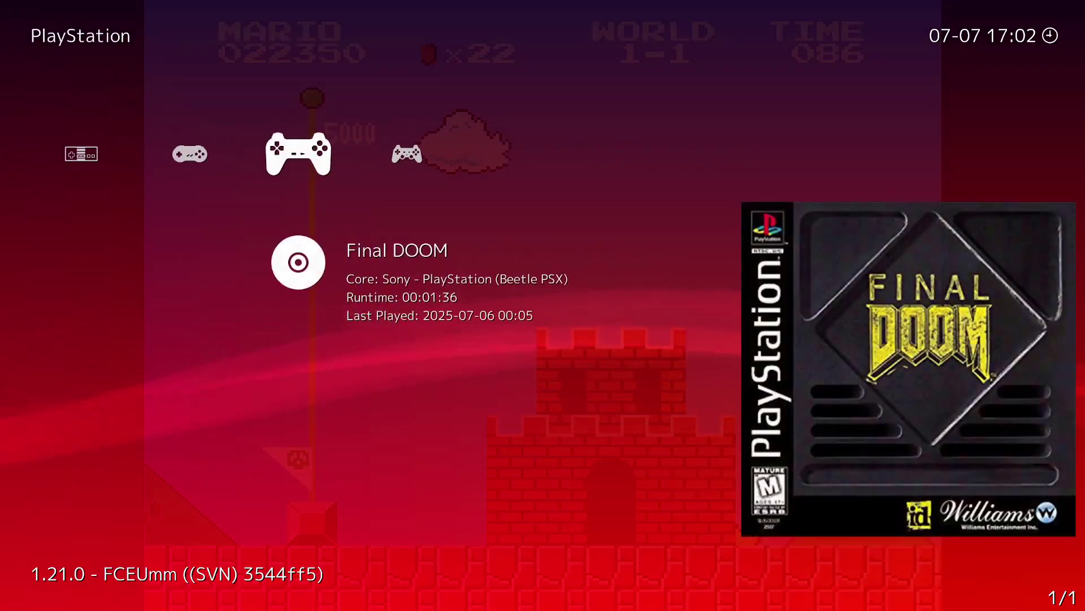
pyautogui.press('Left')
pyautogui.press('Left')
pyautogui.press('Left')
pyautogui.press('Left')
pyautogui.press('Left')
pyautogui.press('Left')
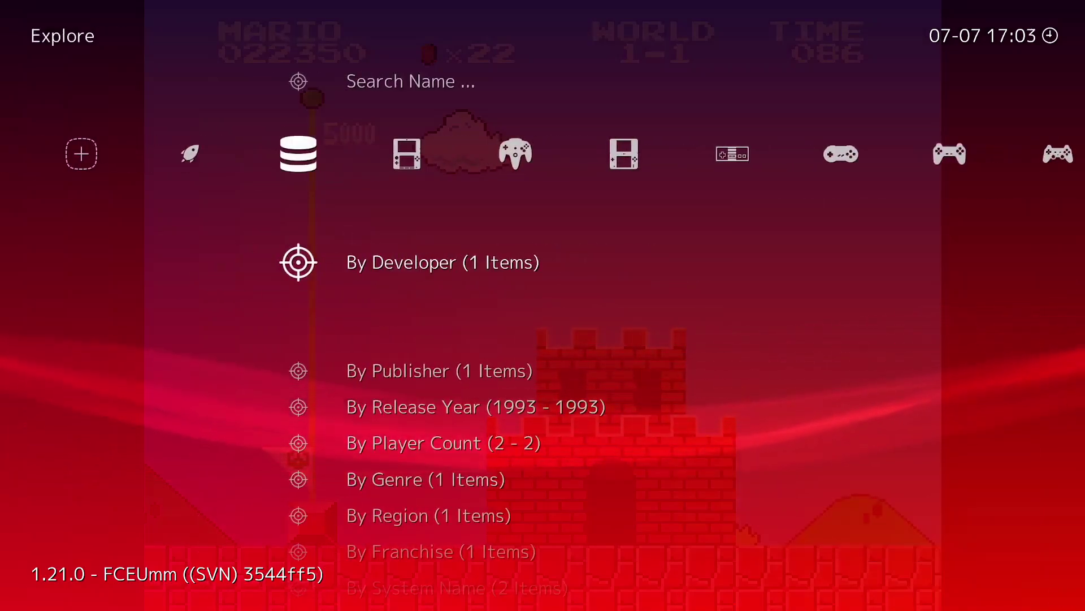
pyautogui.press('Right')
pyautogui.press('Right')
pyautogui.press('Right')
pyautogui.press('Right')
pyautogui.press('Right')
pyautogui.press('Right')
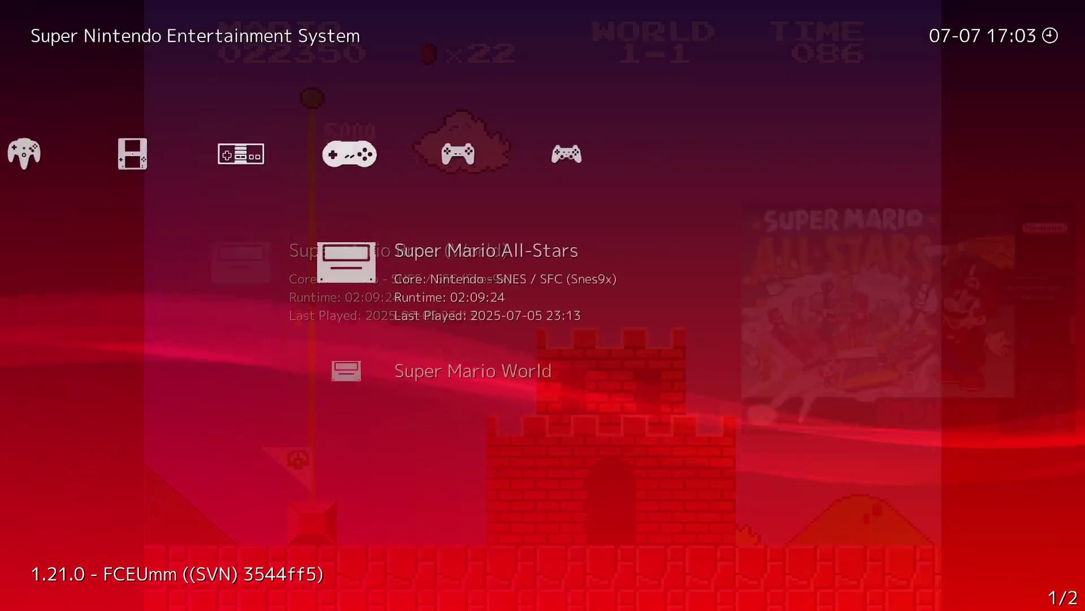
pyautogui.press('Right')
pyautogui.press('Left')
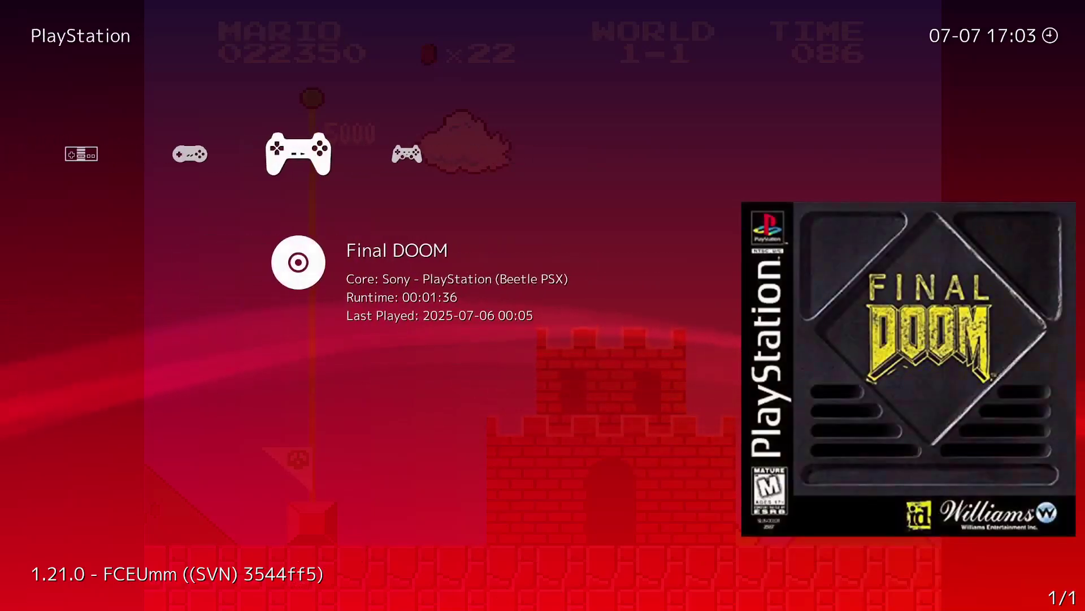
# - Go back past Import Content to the Main Menu and show the History list of played games
pyautogui.press('Left')
pyautogui.press('Left')
pyautogui.press('Left')
pyautogui.press('Left')
pyautogui.press('Left')
pyautogui.press('Left')
pyautogui.press('Left')
pyautogui.press('Left')
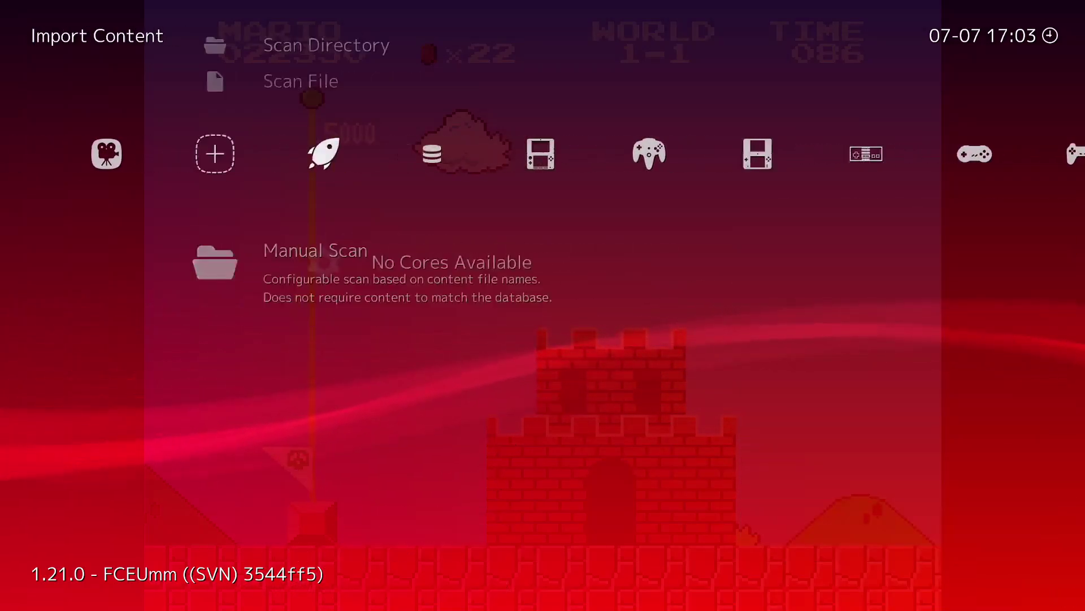
pyautogui.press('Left')
pyautogui.press('Left')
pyautogui.press('Left')
pyautogui.press('Left')
pyautogui.press('Left')
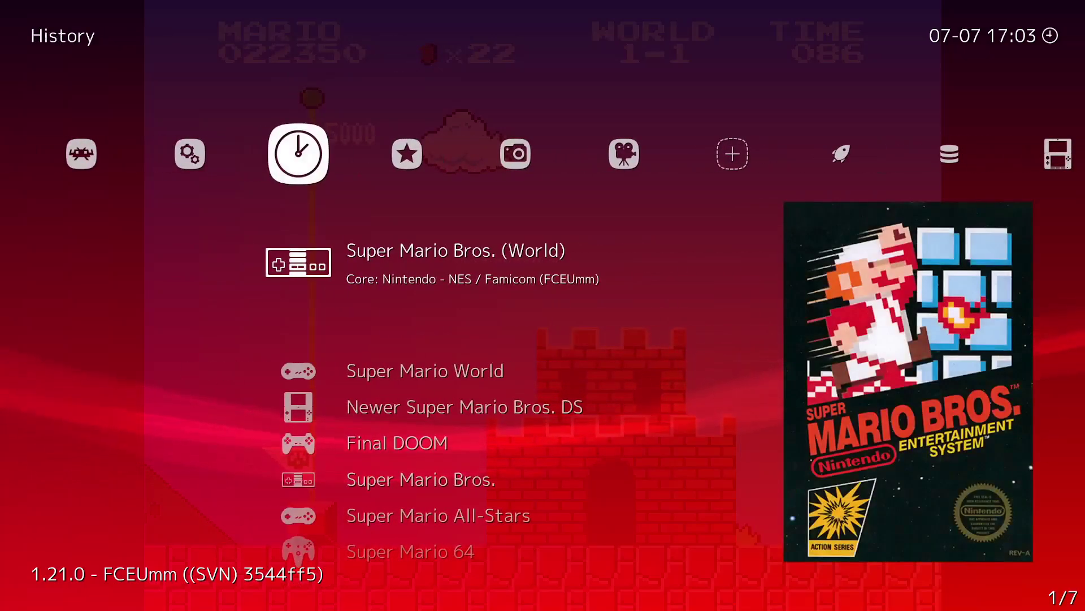
pyautogui.press('Left')
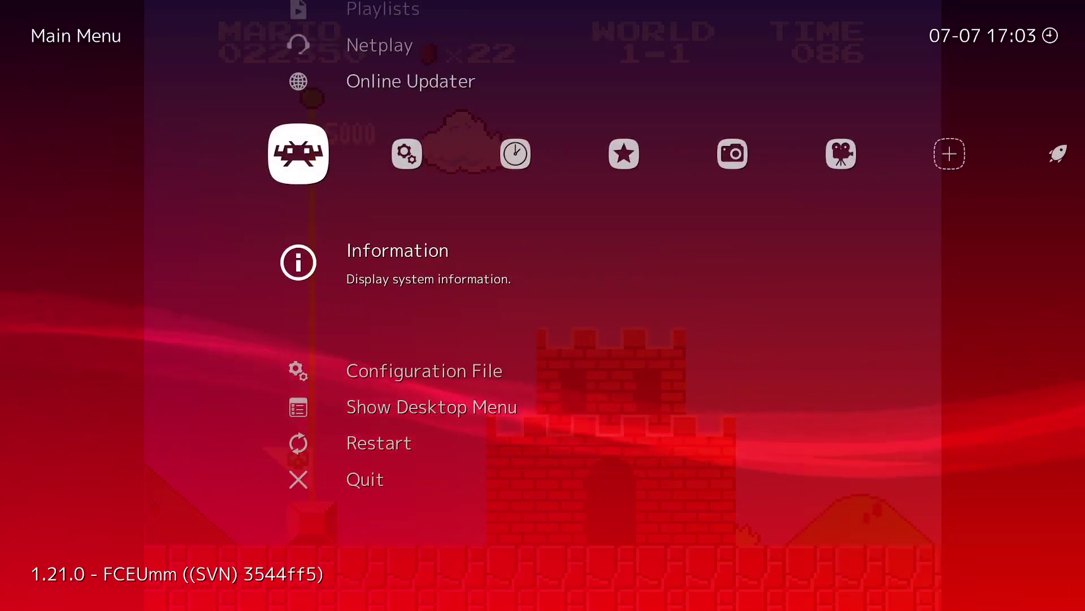
pyautogui.press('Right')
pyautogui.press('Right')
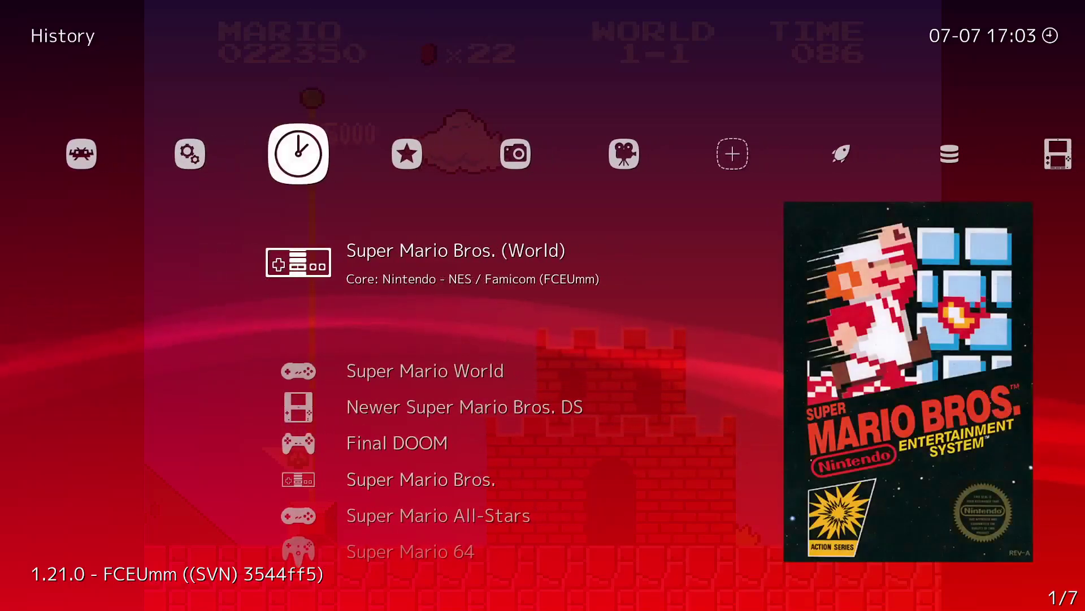